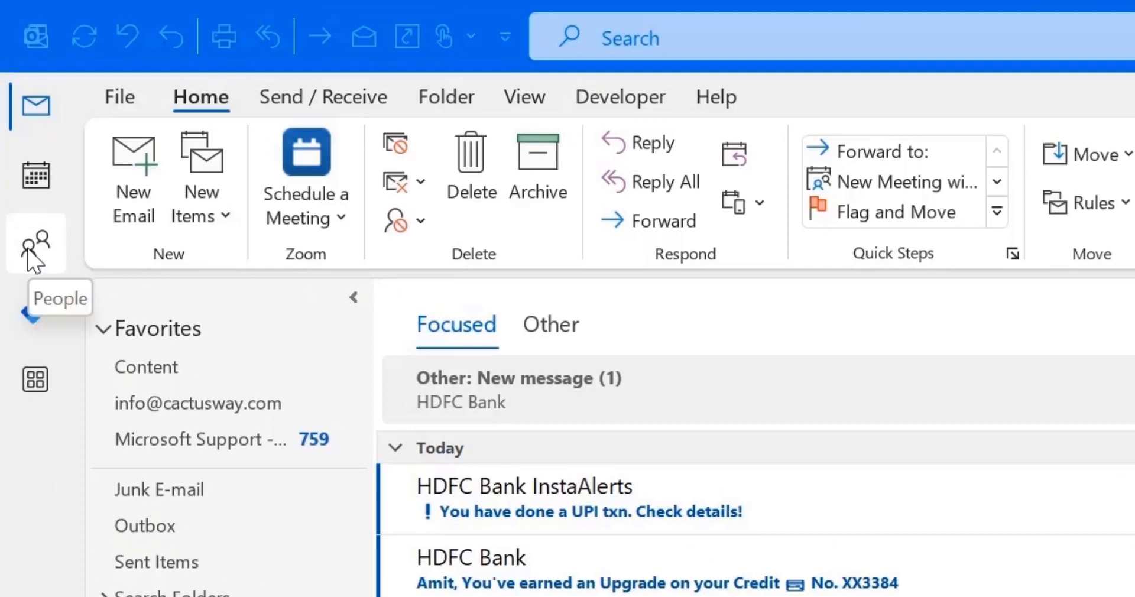
Create a new contact group in People named "Dales Team" and open the Outlook contacts list for adding members.
{"action": "left_click", "coordinate": [31, 253]}
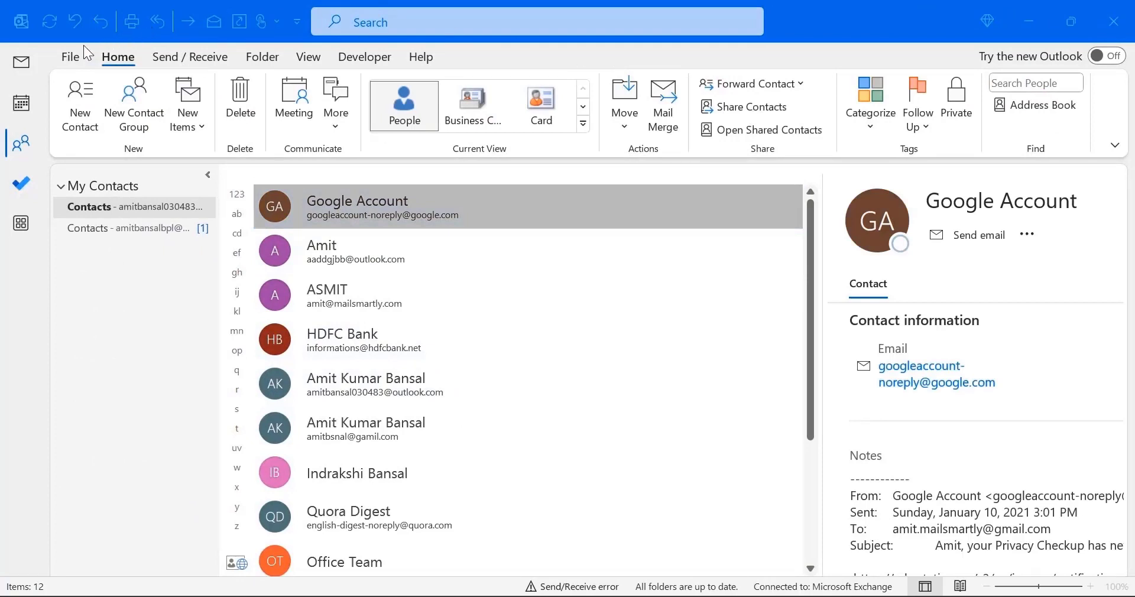
{"action": "left_click", "coordinate": [120, 59]}
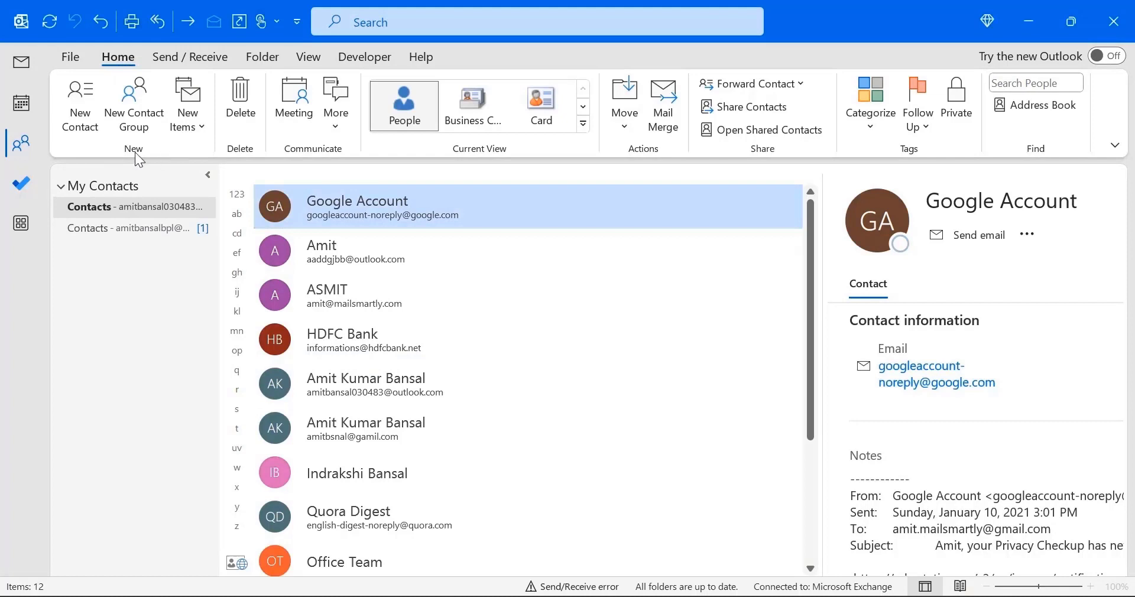
{"action": "left_click", "coordinate": [138, 107]}
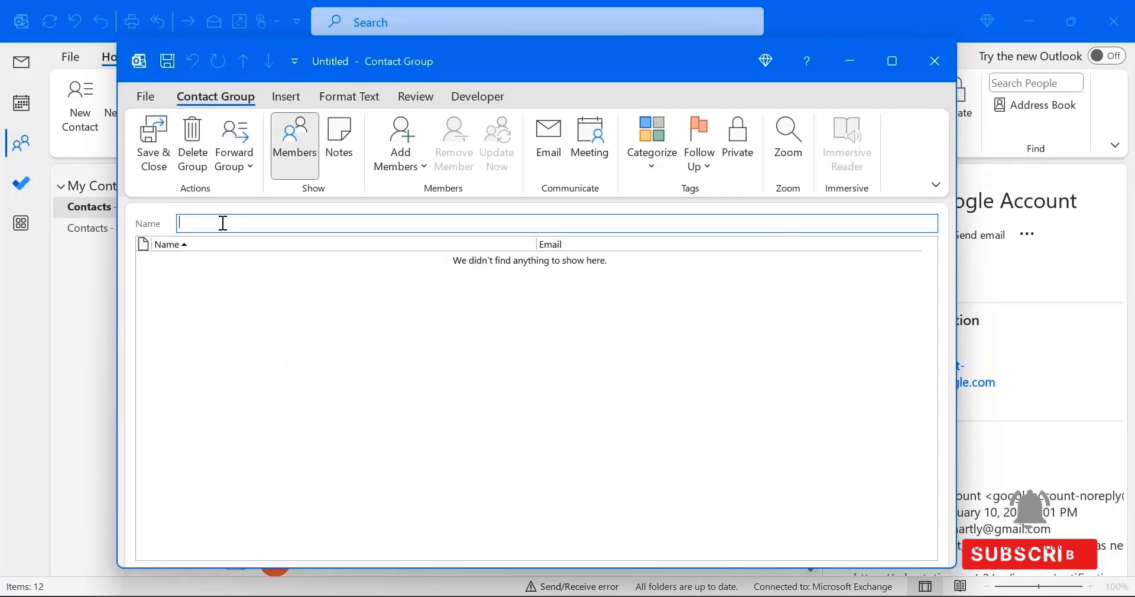
{"action": "type", "text": "Dales Team"}
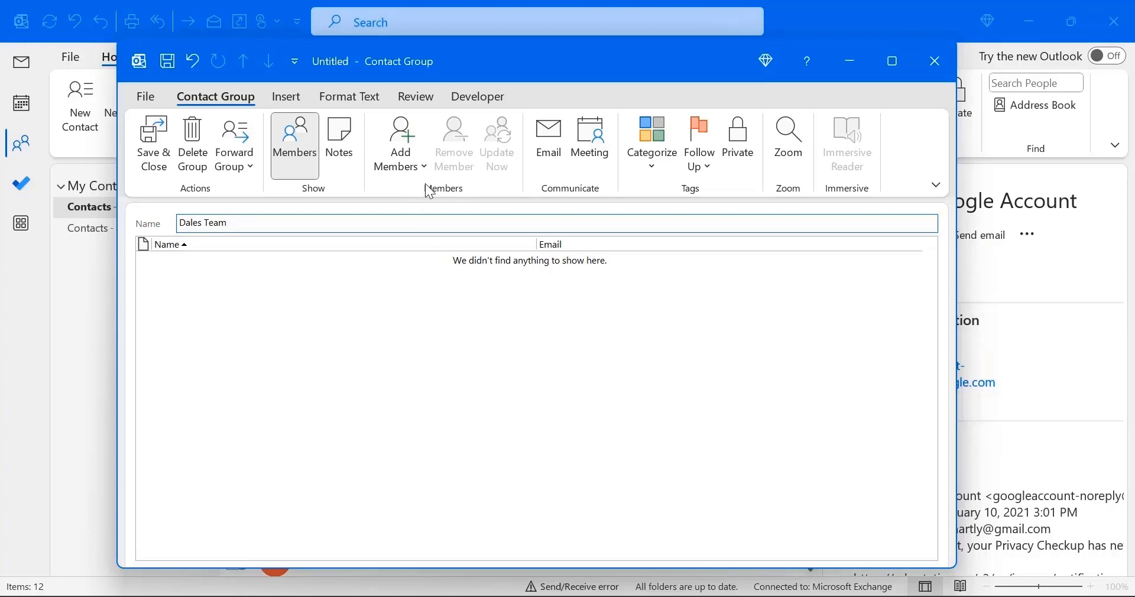
{"action": "left_click", "coordinate": [402, 148]}
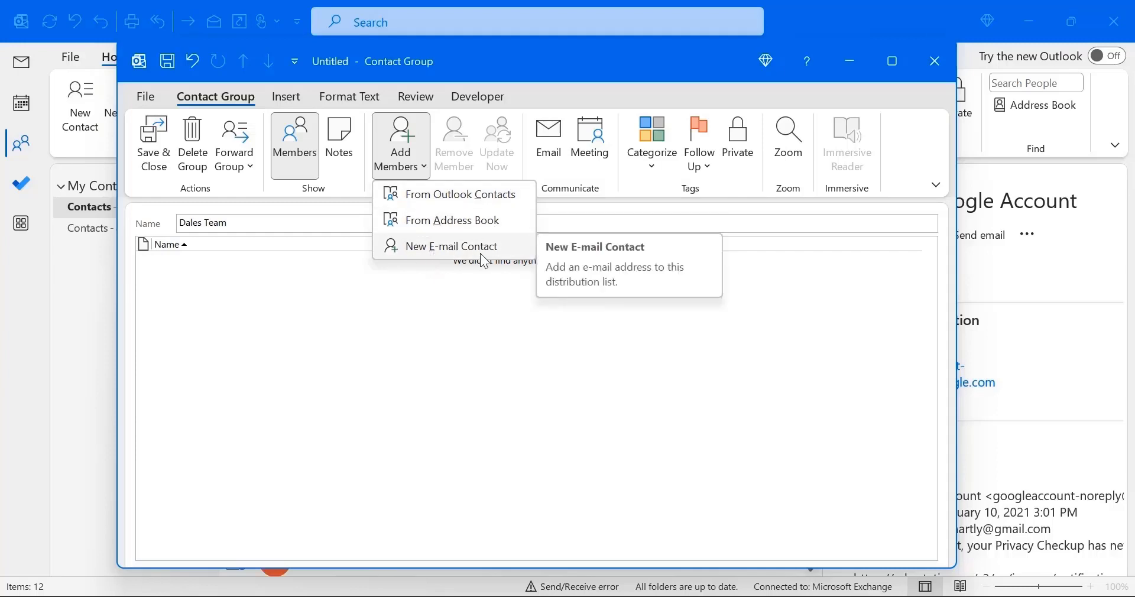
{"action": "left_click", "coordinate": [452, 197]}
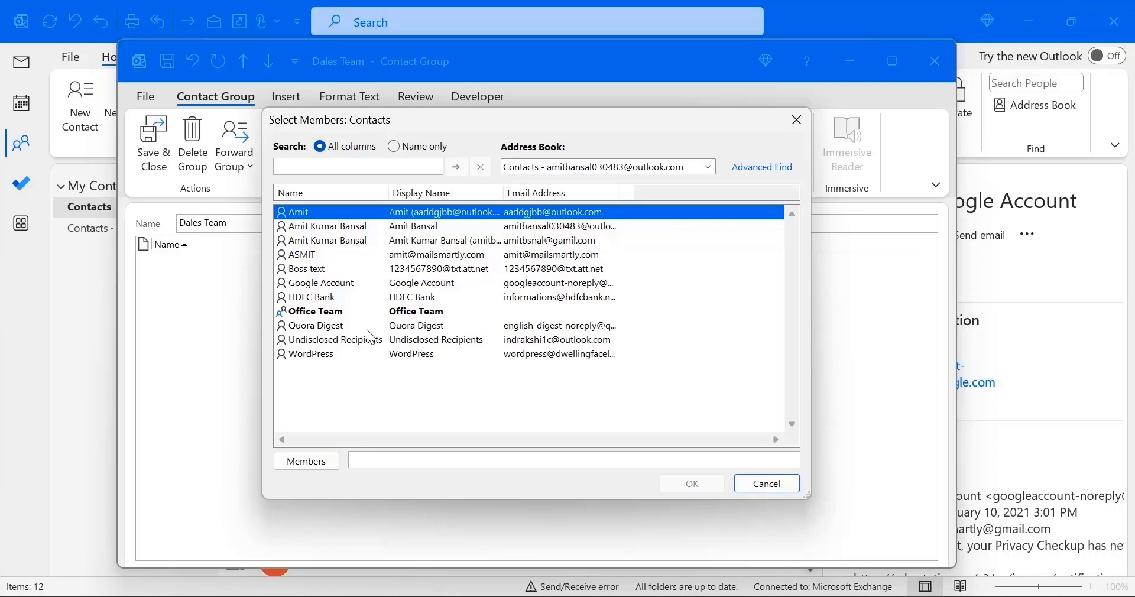
Look through the other address books in the member selection, then return to the original account's Contacts.
{"action": "left_click", "coordinate": [618, 168]}
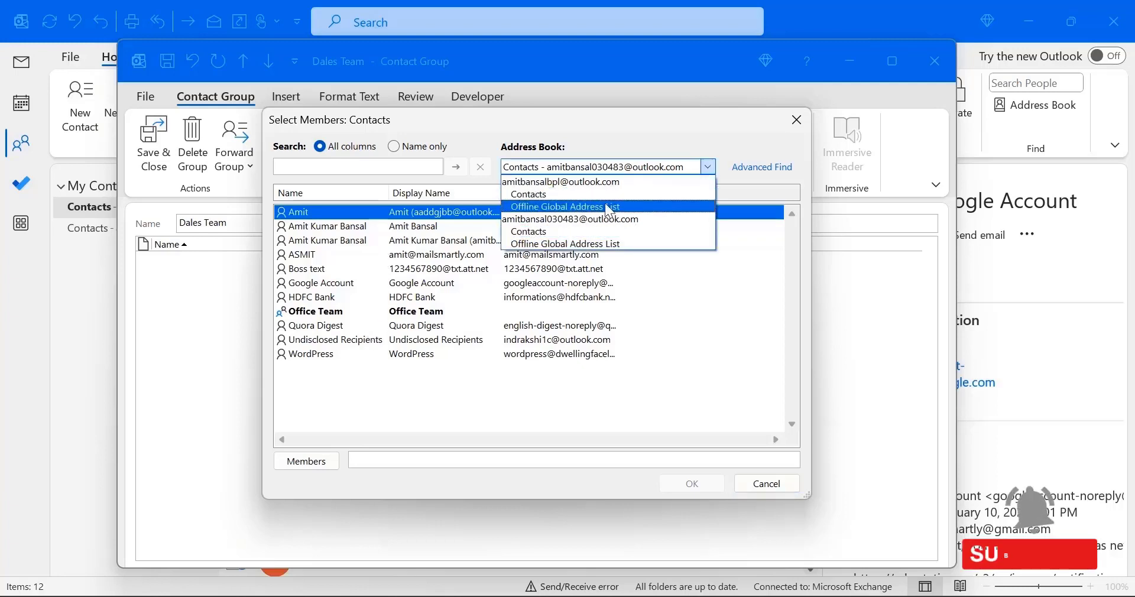
{"action": "left_click", "coordinate": [613, 180]}
{"action": "left_click", "coordinate": [613, 171]}
{"action": "left_click", "coordinate": [597, 206]}
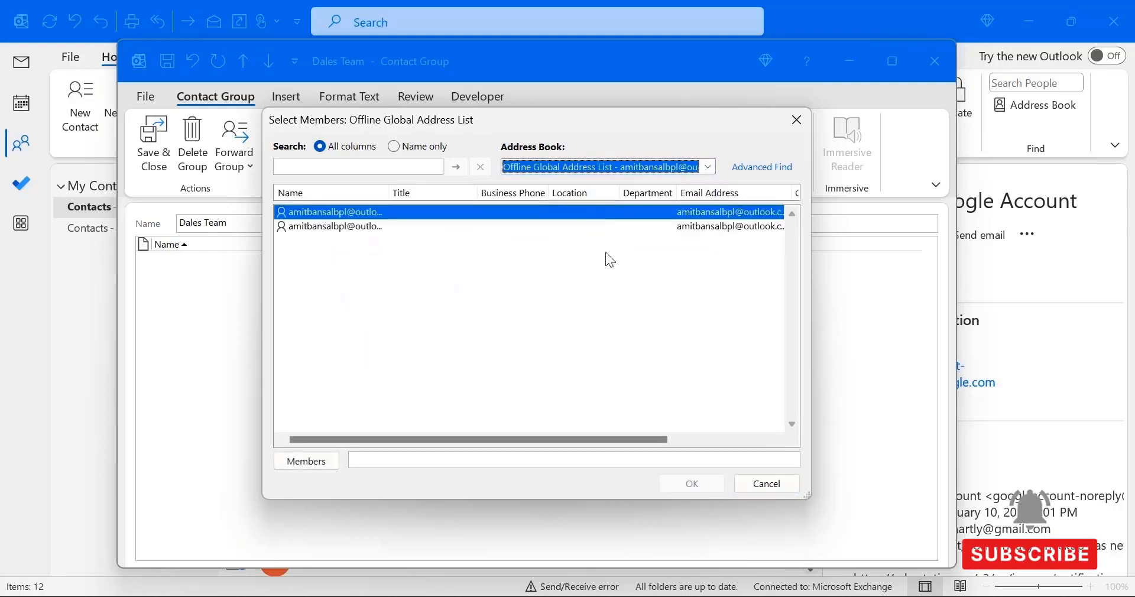
{"action": "left_click", "coordinate": [609, 172]}
{"action": "left_click", "coordinate": [598, 224]}
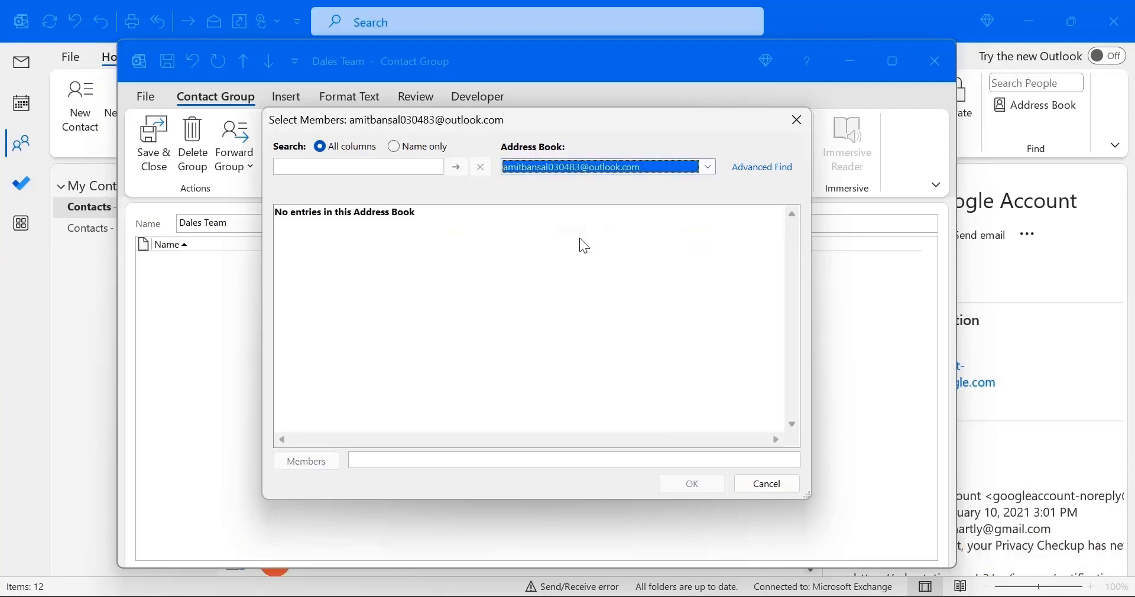
{"action": "left_click", "coordinate": [563, 166]}
{"action": "left_click", "coordinate": [597, 232]}
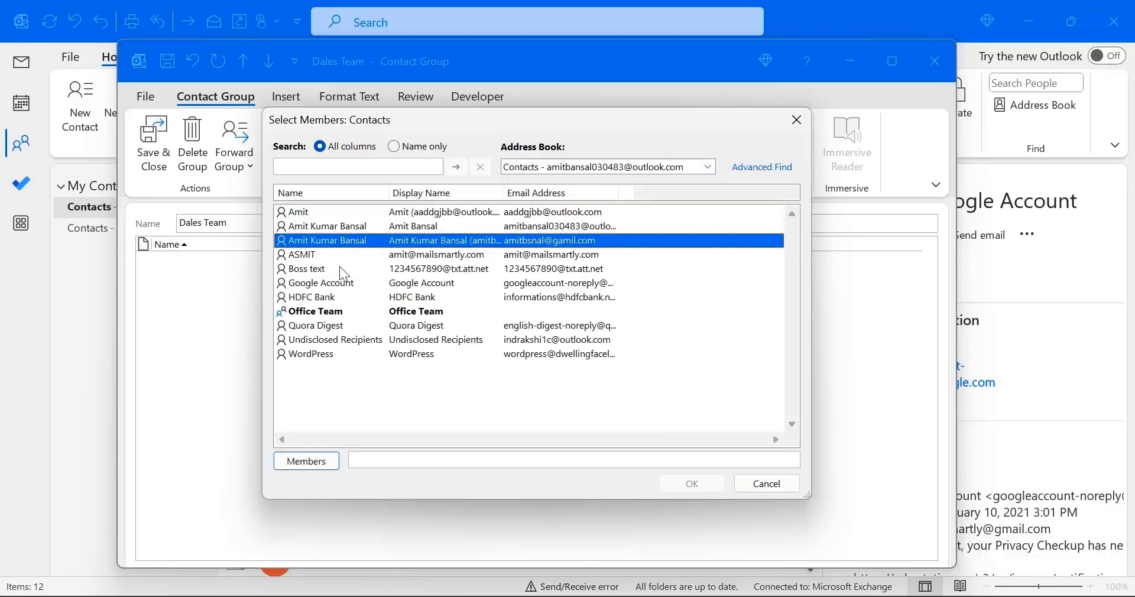
Add the highlighted personal contact, Google Account, Undisclosed Recipients and Quora Digest as members of the contact group.
{"action": "left_click", "coordinate": [330, 288], "text": "ctrl"}
{"action": "left_click", "coordinate": [327, 339], "text": "ctrl"}
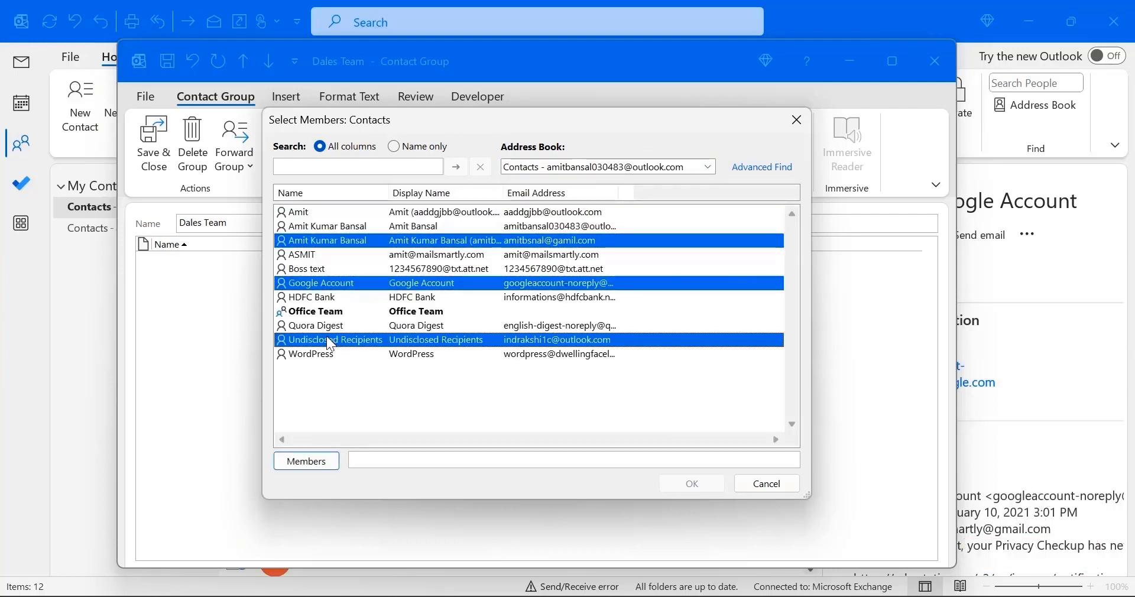
{"action": "left_click", "coordinate": [329, 327], "text": "ctrl"}
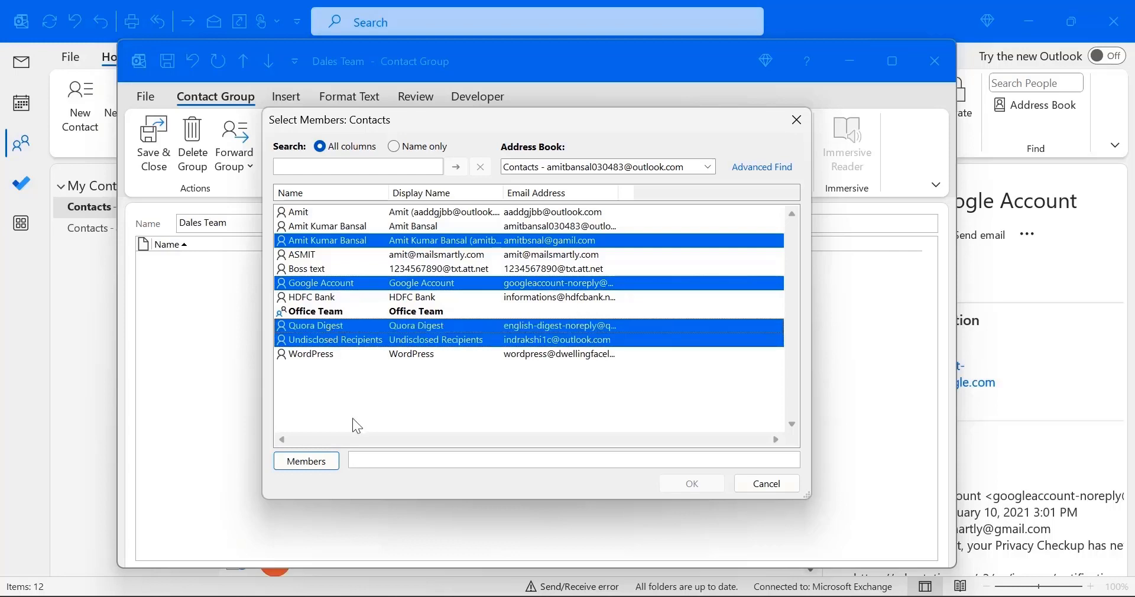
{"action": "left_click", "coordinate": [315, 466]}
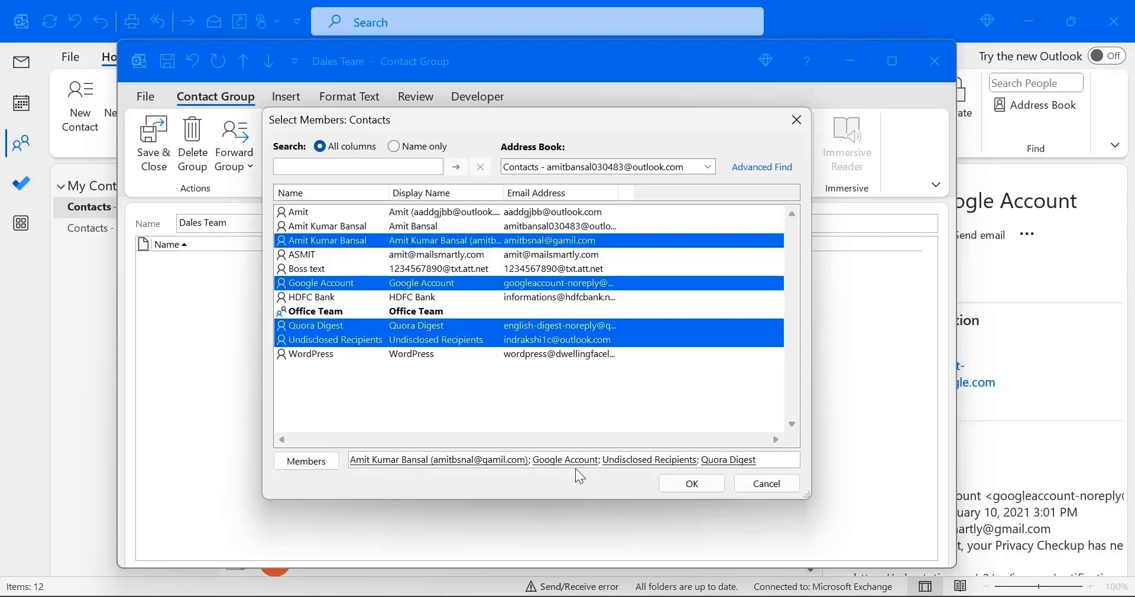
{"action": "left_click", "coordinate": [696, 487]}
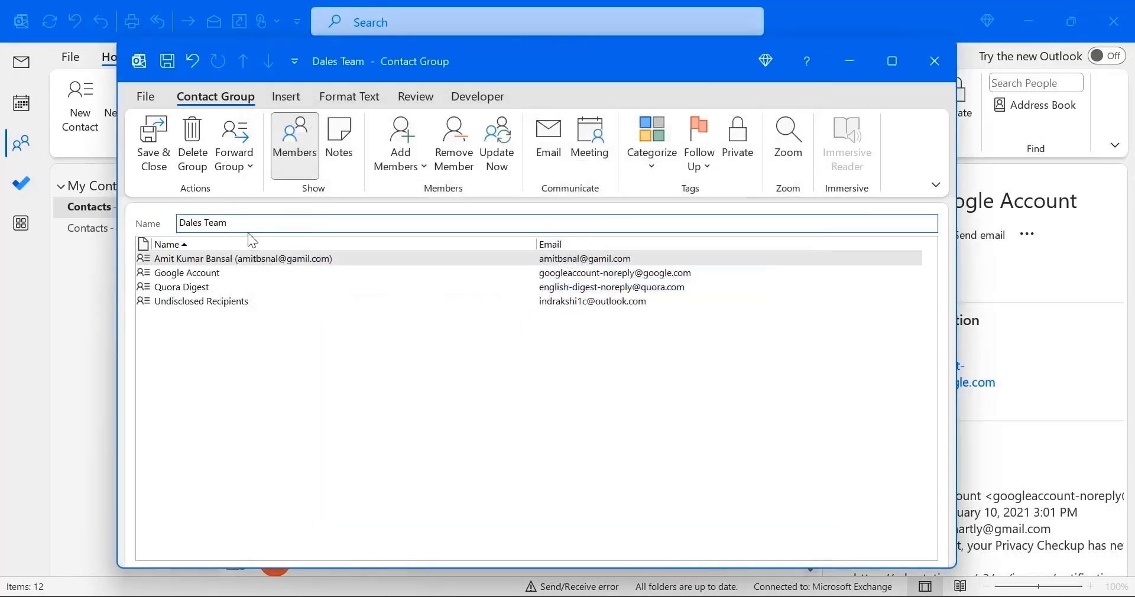
Correct the contact group's name to "Sales Team" and save the group.
{"action": "left_click_drag", "start_coordinate": [179, 223], "coordinate": [185, 225]}
{"action": "type", "text": "S"}
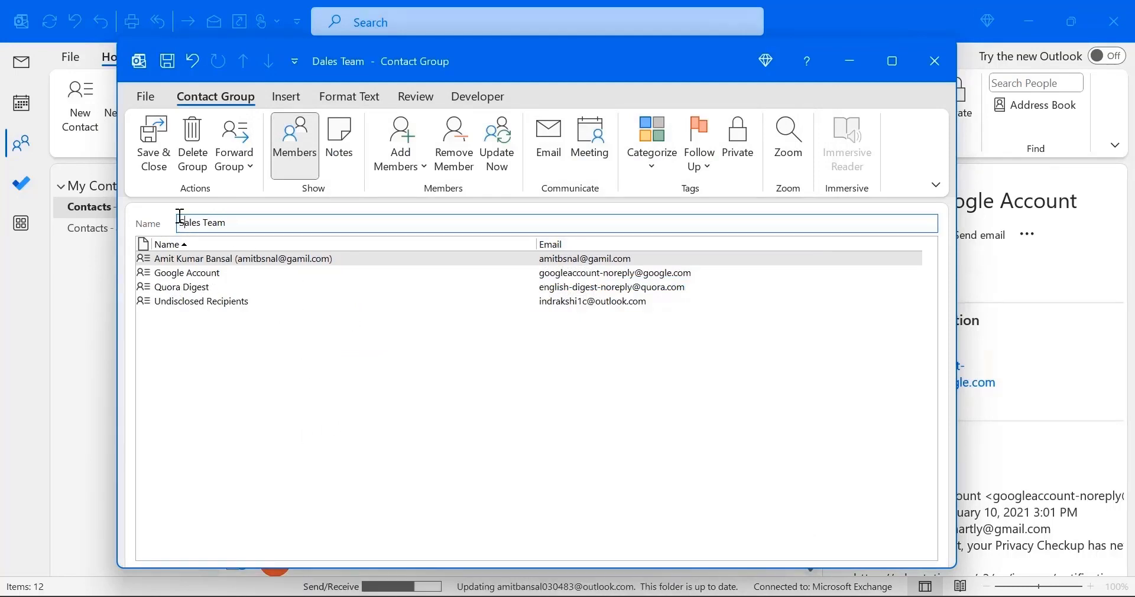
{"action": "left_click", "coordinate": [161, 133]}
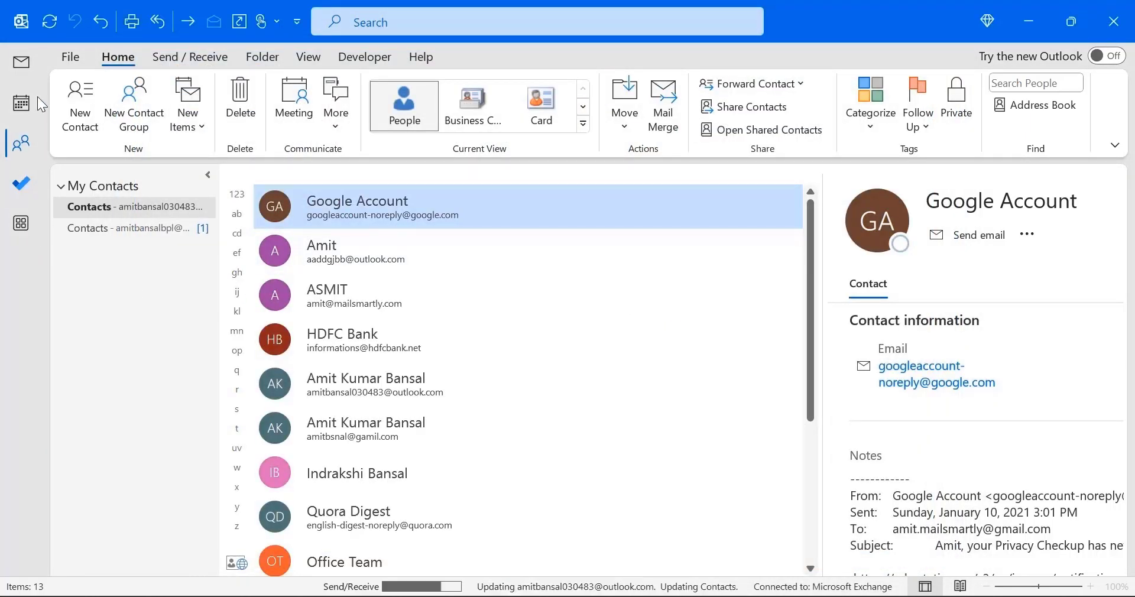
Address a new email to the Sales Team contact group and expand the group in the recipient line.
{"action": "left_click", "coordinate": [29, 62]}
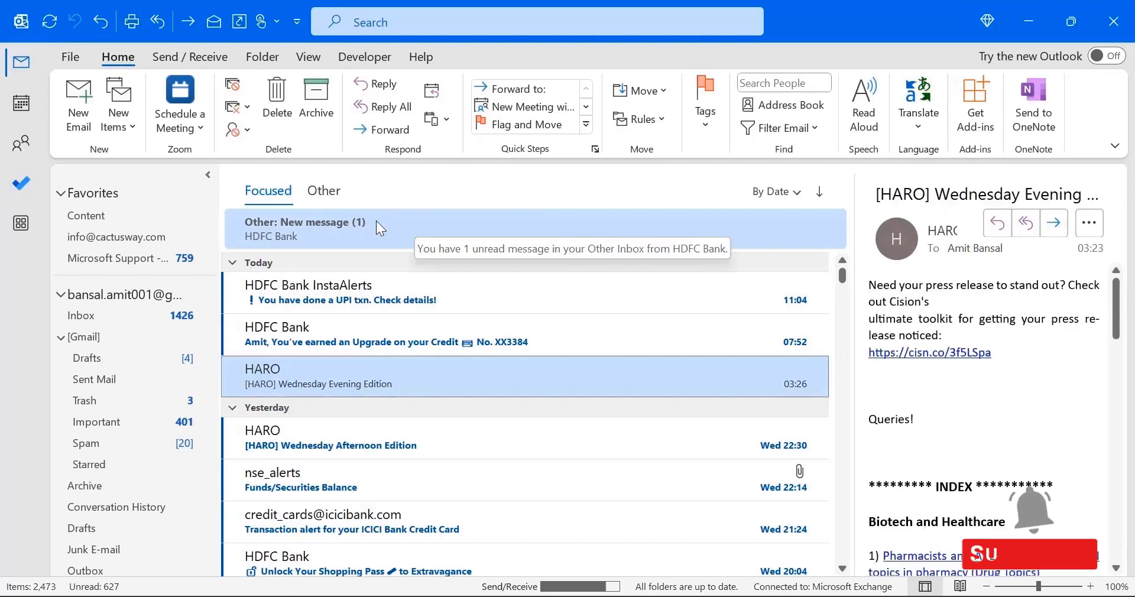
{"action": "left_click", "coordinate": [81, 97]}
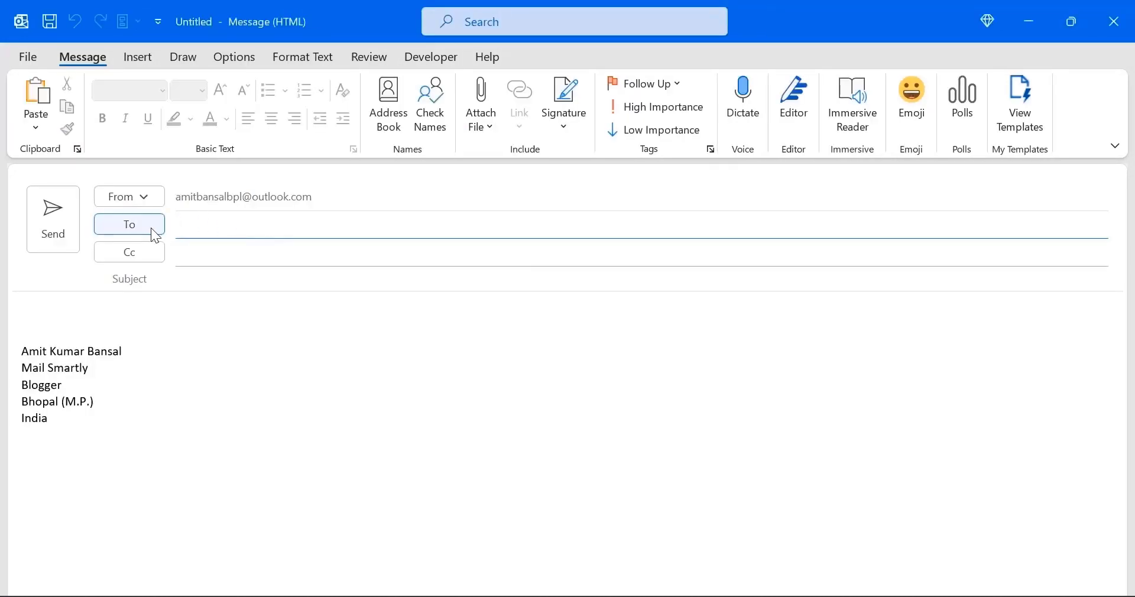
{"action": "left_click", "coordinate": [218, 227]}
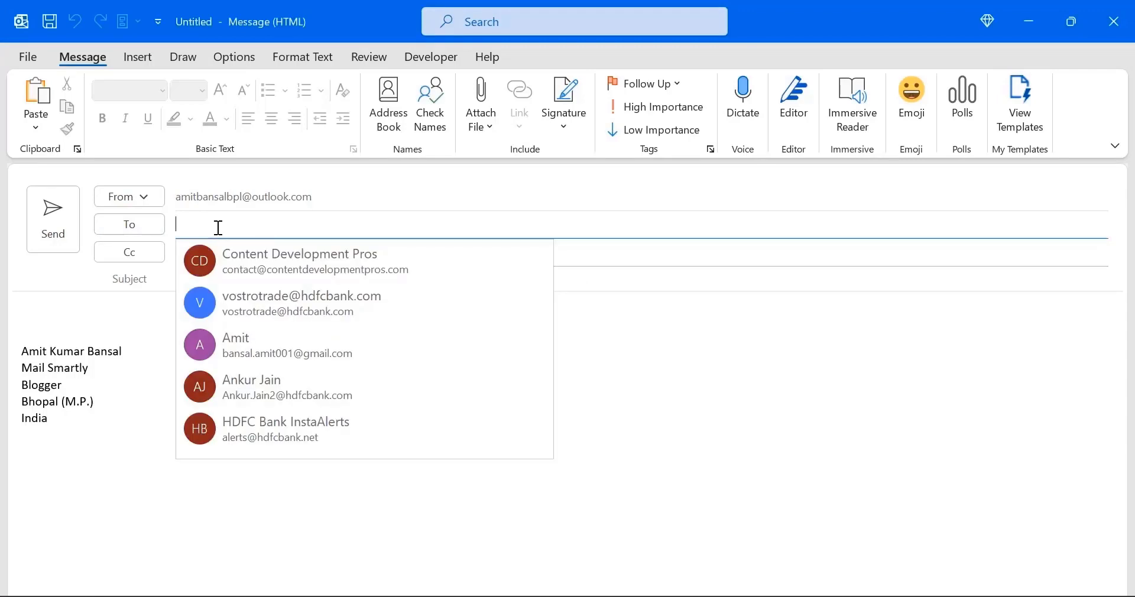
{"action": "type", "text": "sal"}
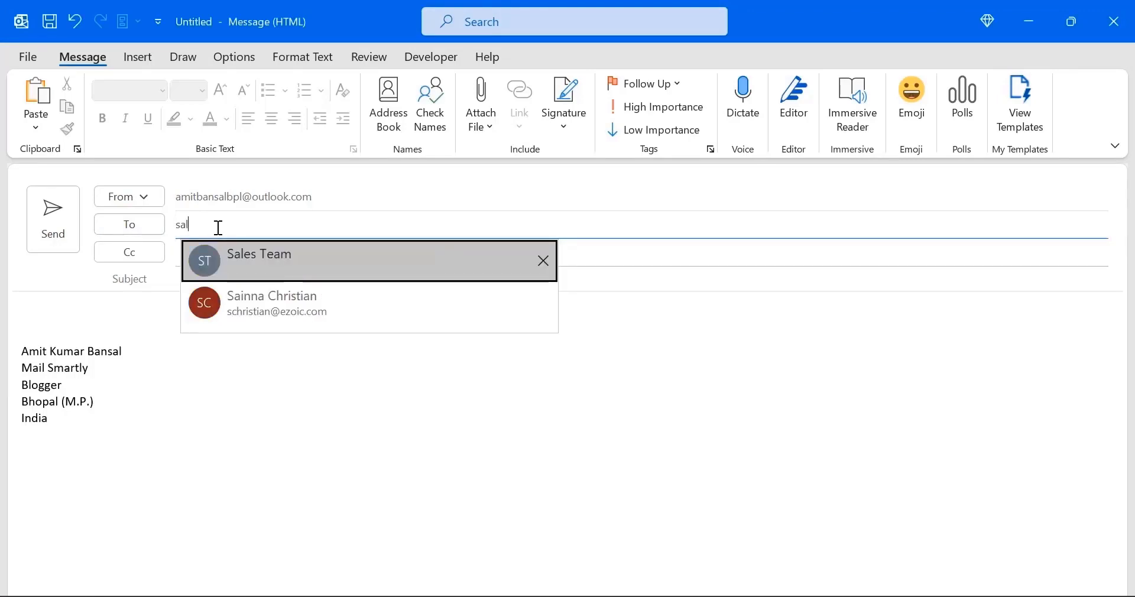
{"action": "left_click", "coordinate": [273, 259]}
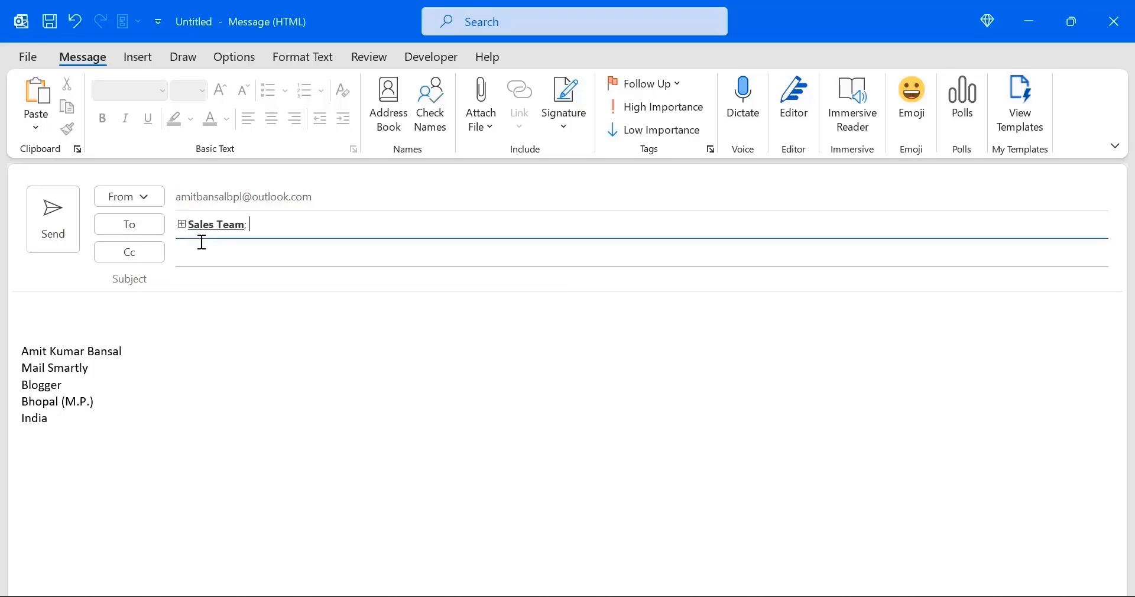
{"action": "mouse_move", "coordinate": [183, 228]}
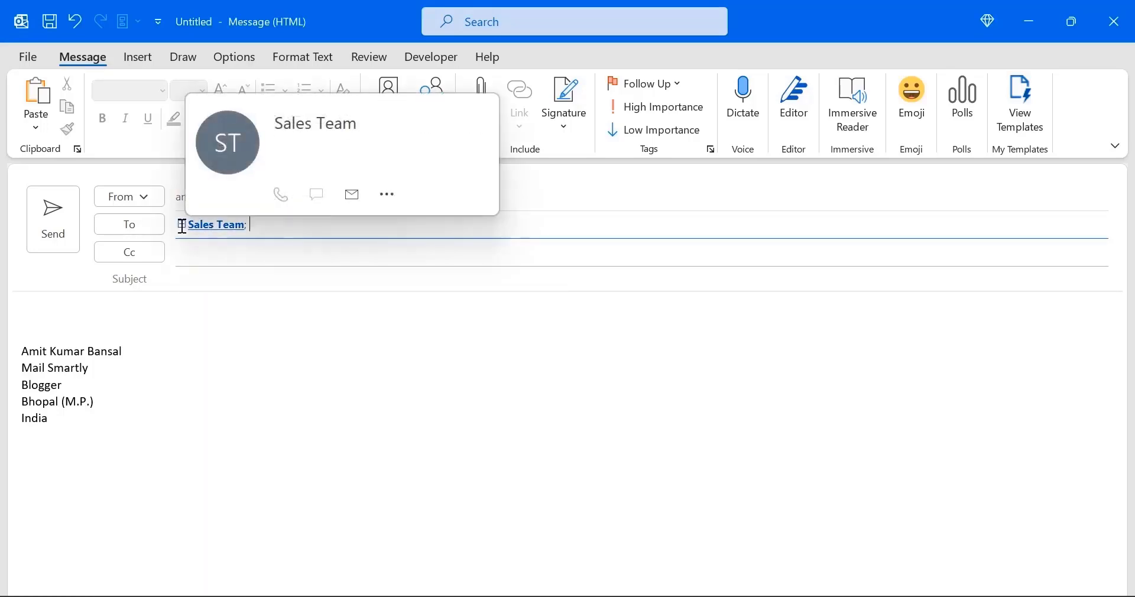
{"action": "left_click", "coordinate": [182, 225]}
{"action": "mouse_move", "coordinate": [178, 233]}
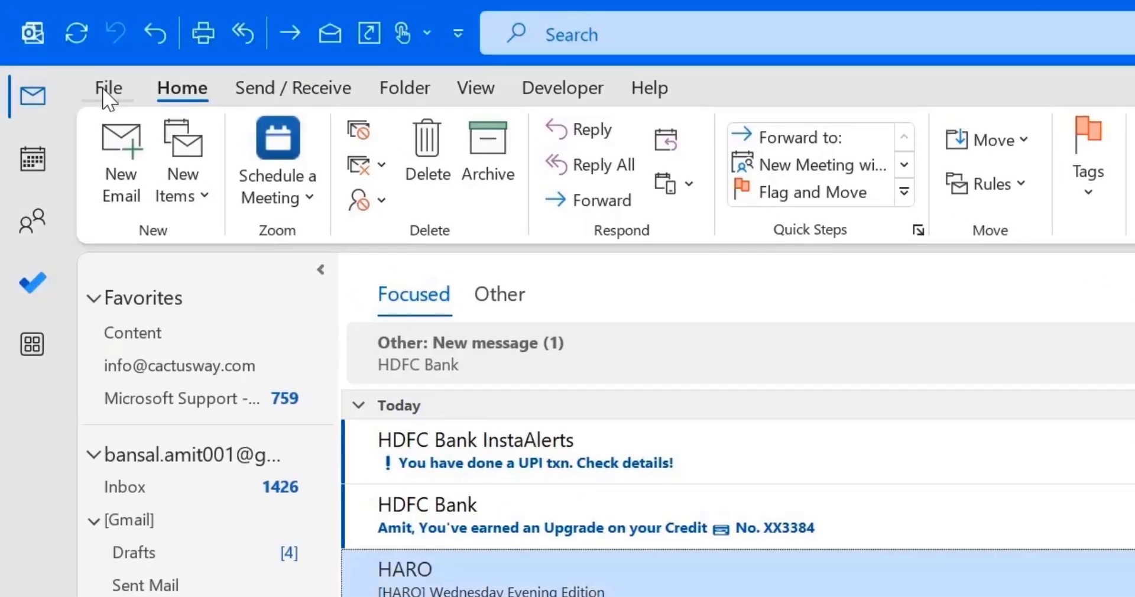
Turn off the sound, mouse pointer change, taskbar envelope icon and desktop alert for new messages in the mail options.
{"action": "left_click", "coordinate": [107, 89]}
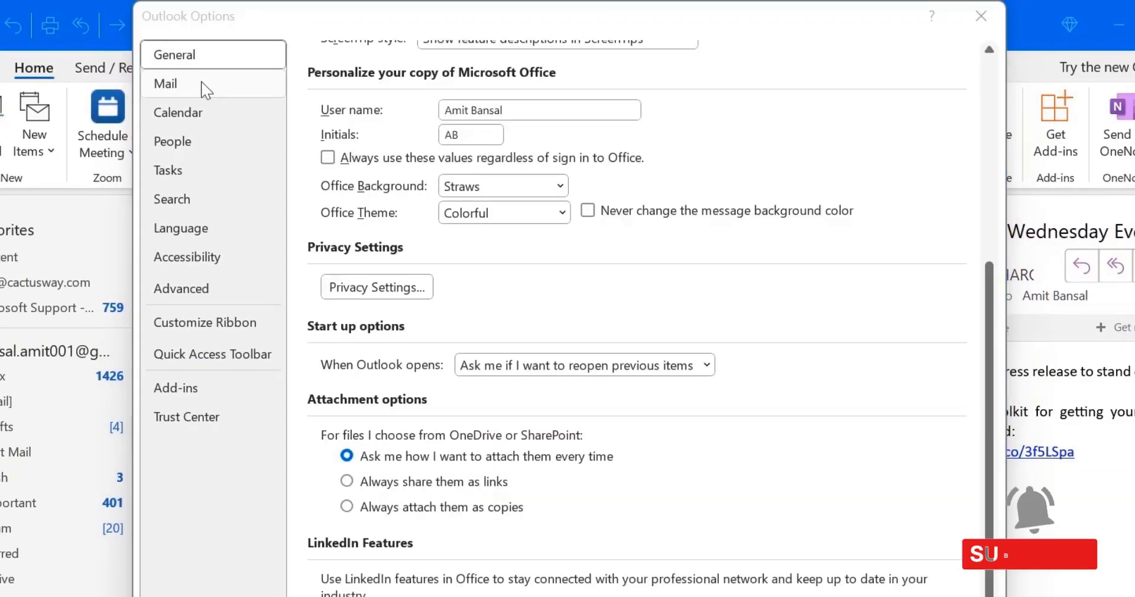
{"action": "left_click", "coordinate": [204, 88]}
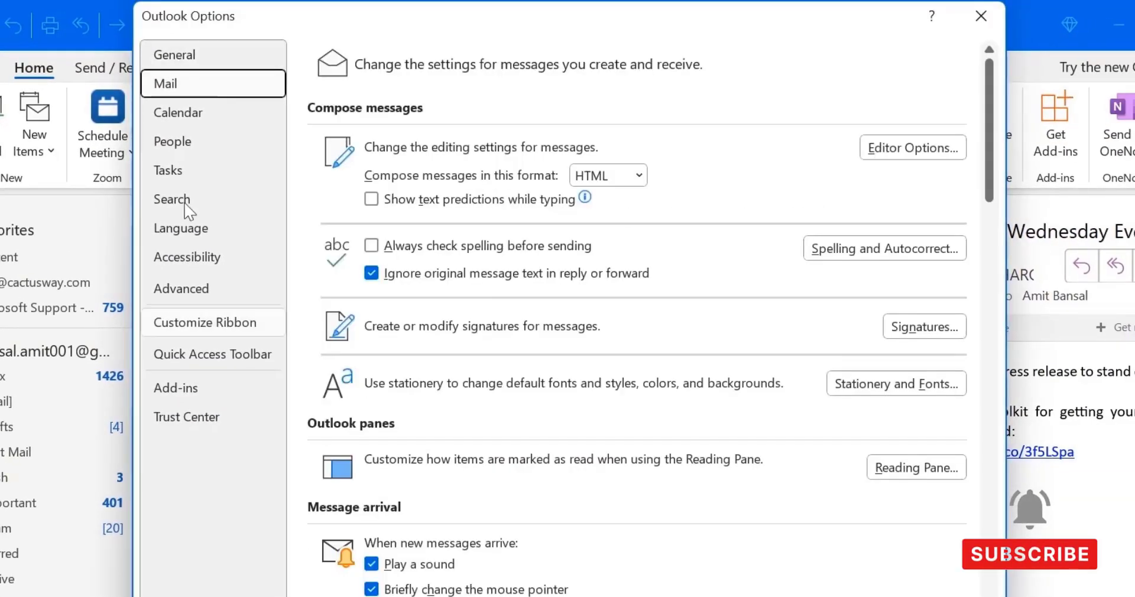
{"action": "scroll", "coordinate": [706, 425], "scroll_direction": "down", "scroll_amount": 3}
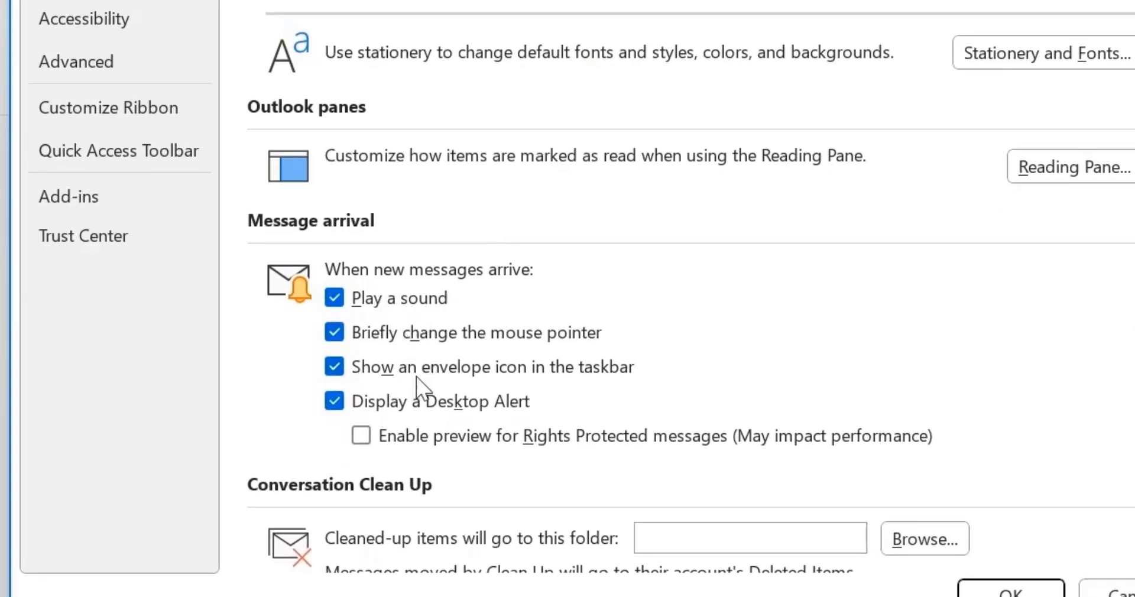
{"action": "left_click", "coordinate": [390, 300]}
{"action": "left_click", "coordinate": [378, 334]}
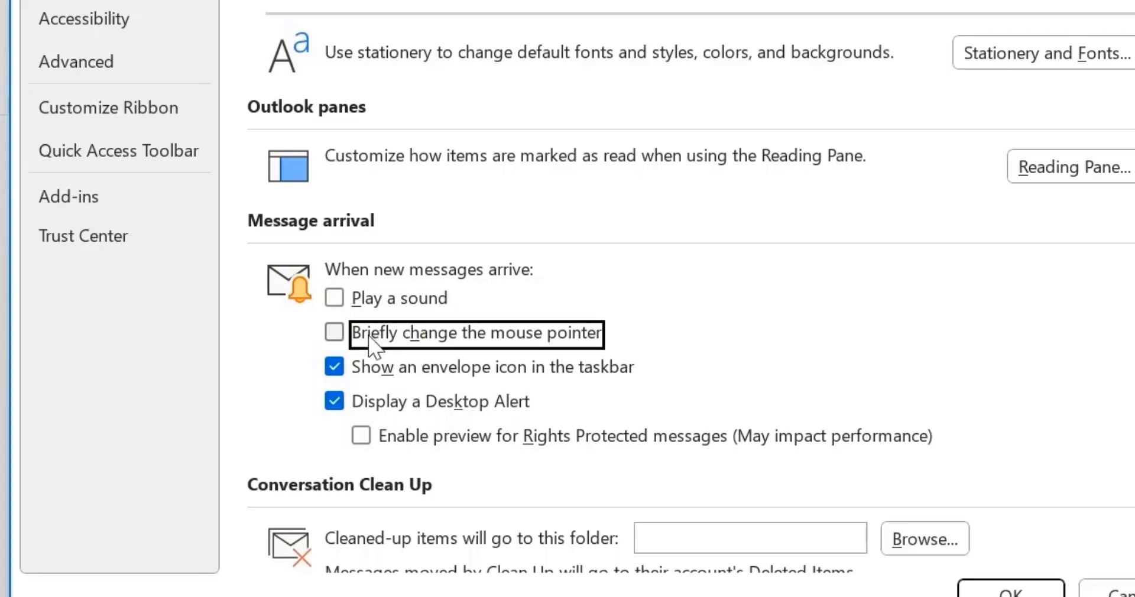
{"action": "left_click", "coordinate": [363, 369]}
{"action": "left_click", "coordinate": [361, 407]}
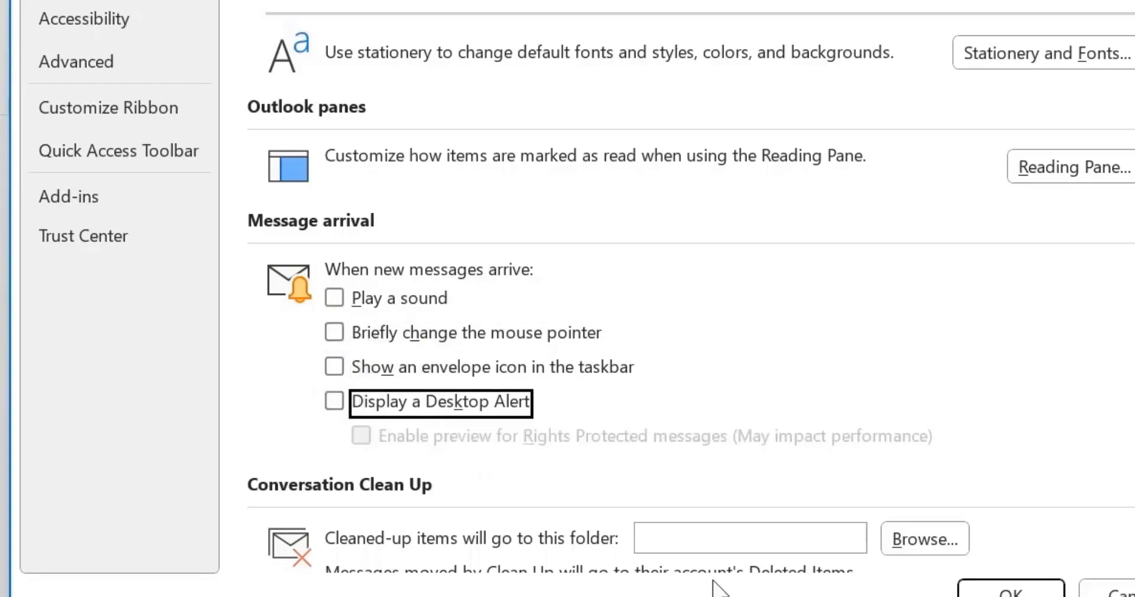
{"action": "left_click", "coordinate": [939, 588]}
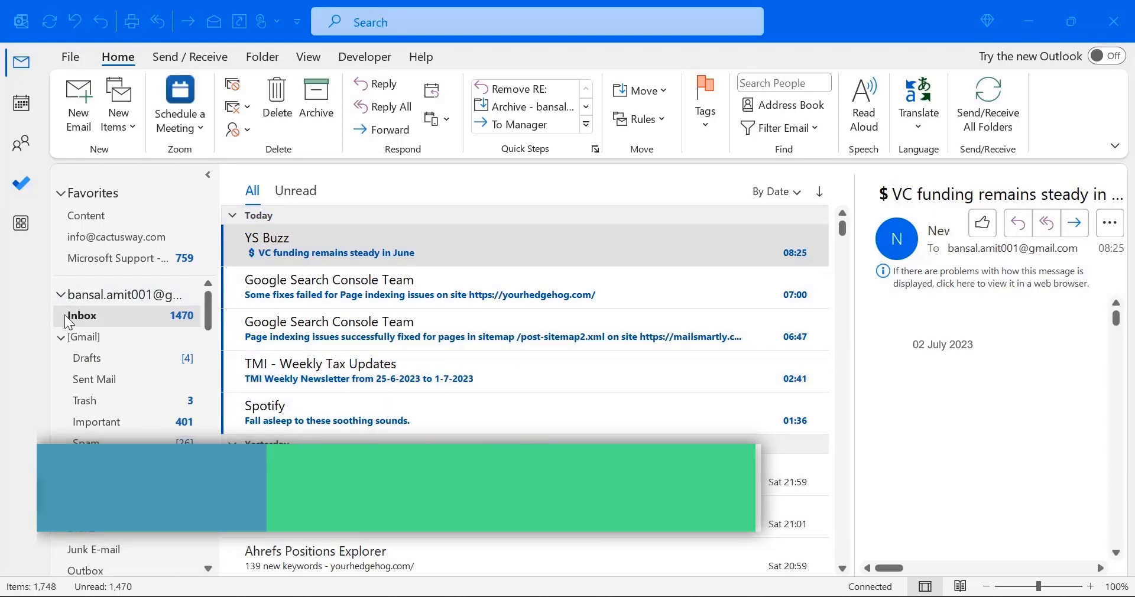
{"action": "scroll", "coordinate": [97, 325], "scroll_direction": "down", "scroll_amount": 4}
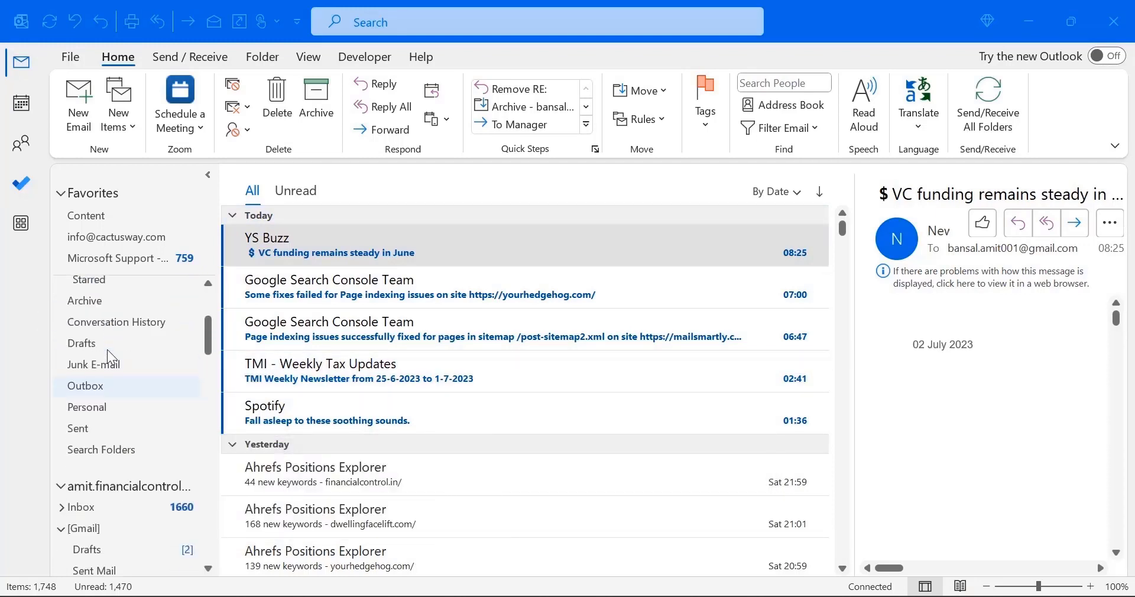
{"action": "scroll", "coordinate": [114, 377], "scroll_direction": "up", "scroll_amount": 4}
{"action": "scroll", "coordinate": [128, 385], "scroll_direction": "down", "scroll_amount": 4}
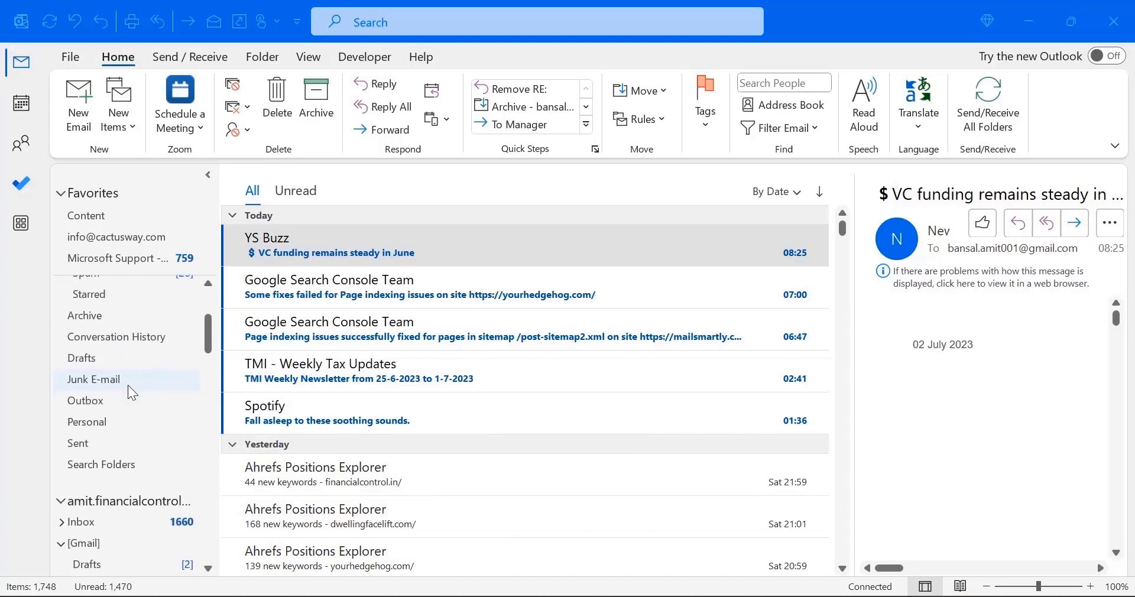
{"action": "scroll", "coordinate": [128, 385], "scroll_direction": "up", "scroll_amount": 4}
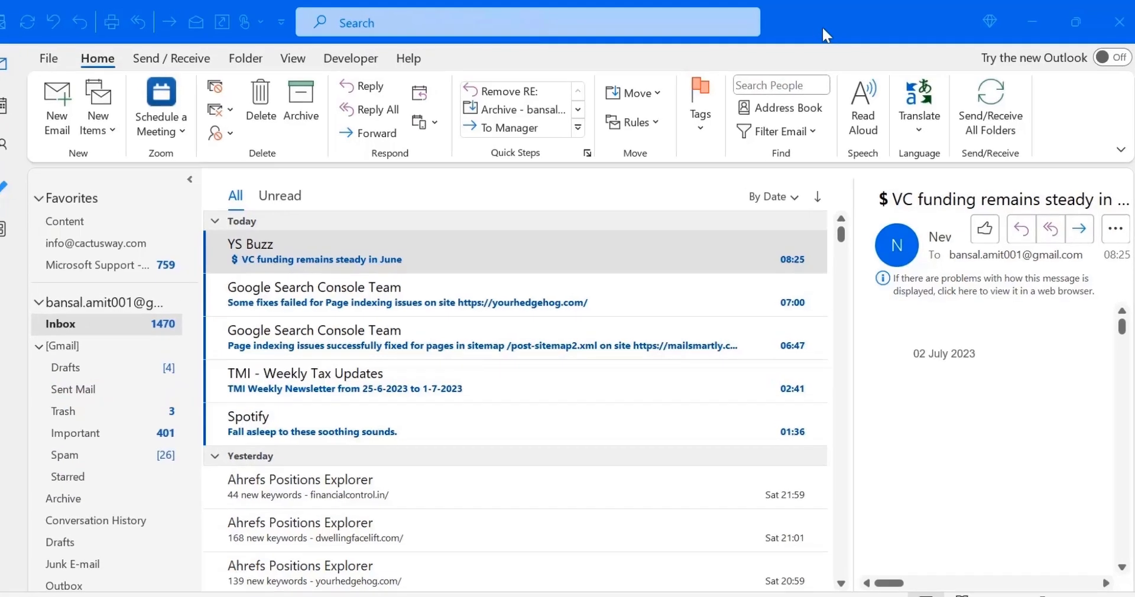
Search all mailboxes with the query folder:inbox.
{"action": "left_click", "coordinate": [496, 24]}
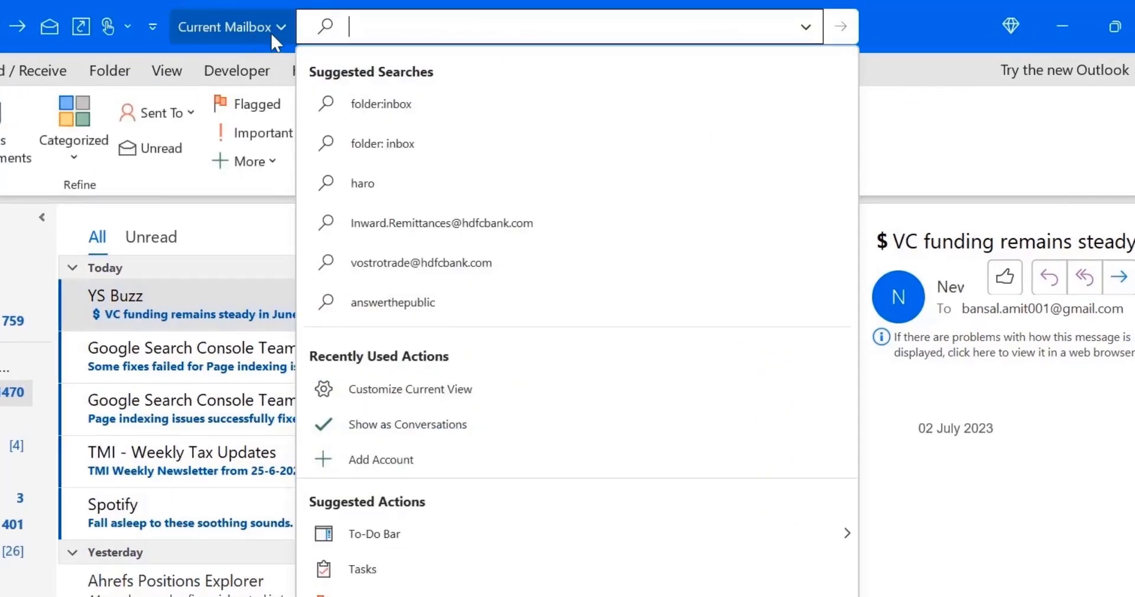
{"action": "left_click", "coordinate": [279, 25]}
{"action": "left_click", "coordinate": [254, 159]}
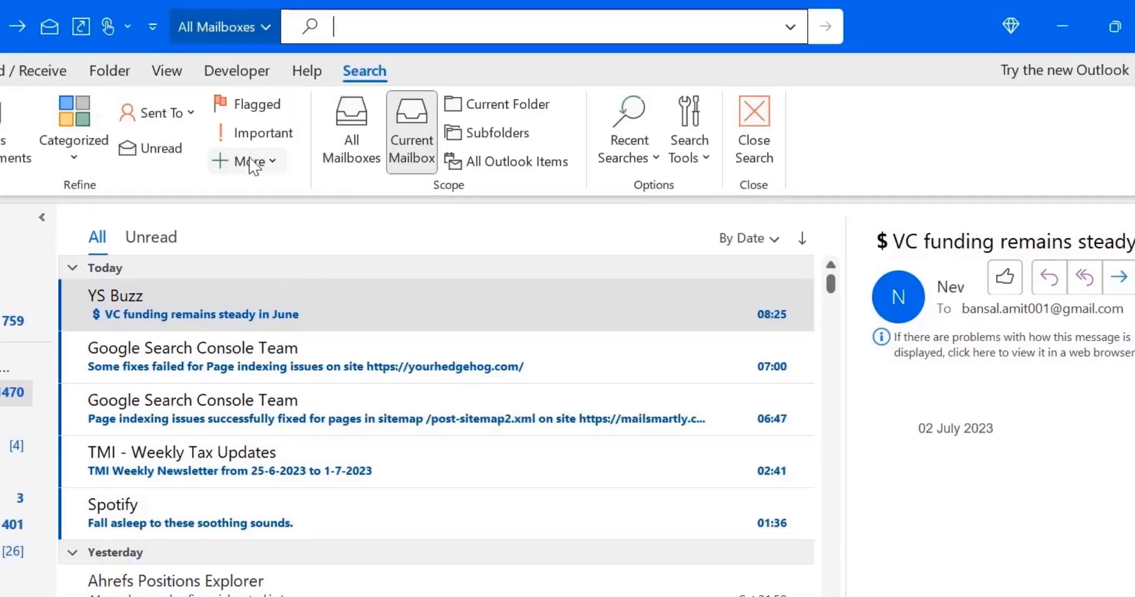
{"action": "left_click", "coordinate": [435, 32]}
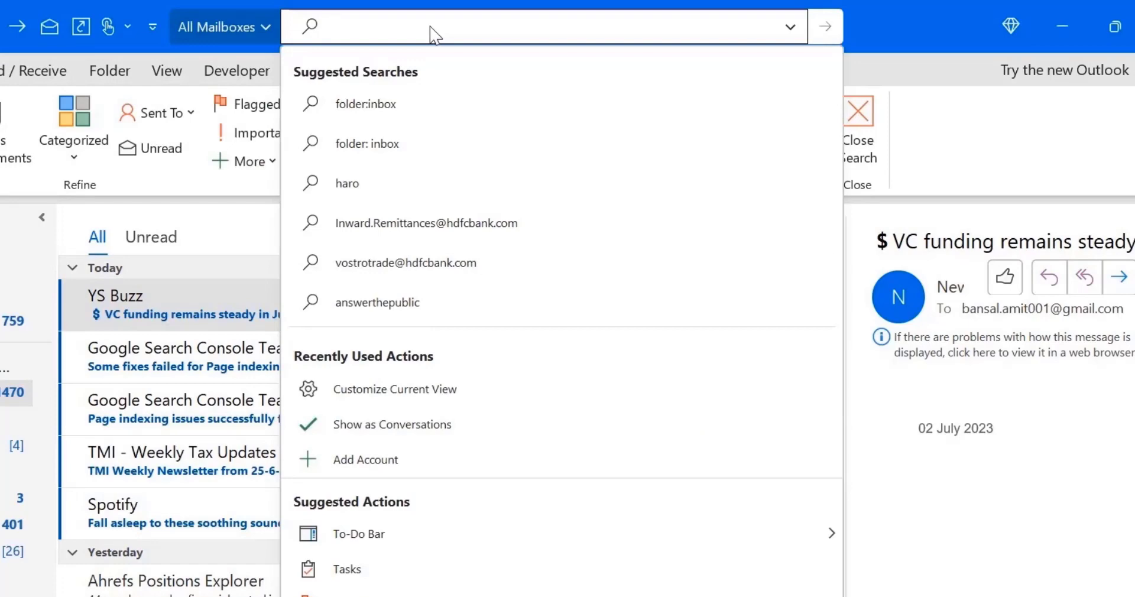
{"action": "type", "text": "folder: "}
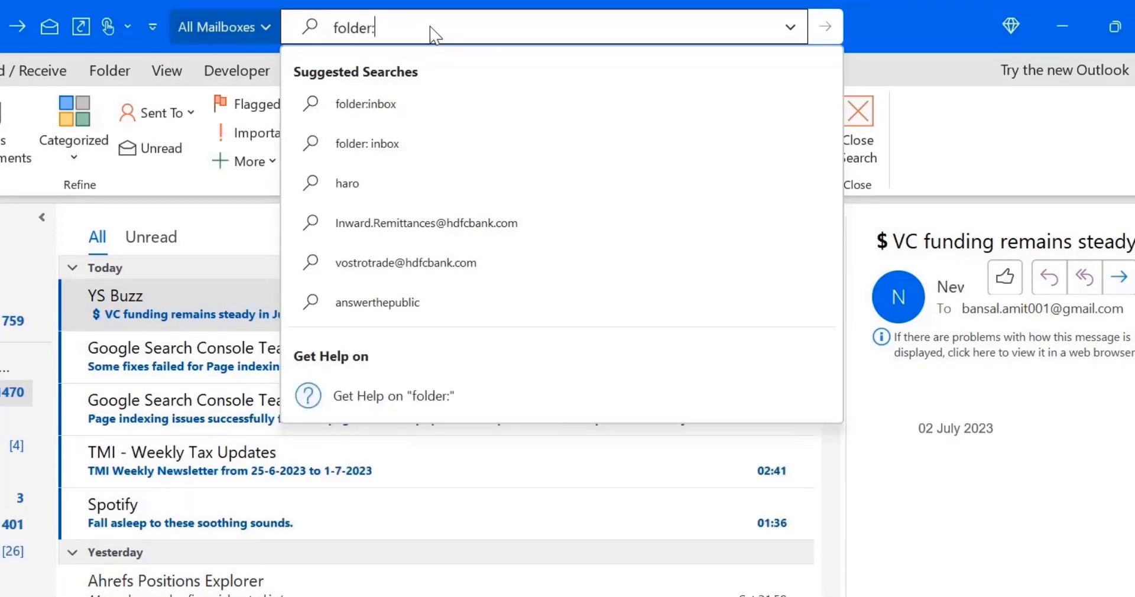
{"action": "type", "text": "inbox"}
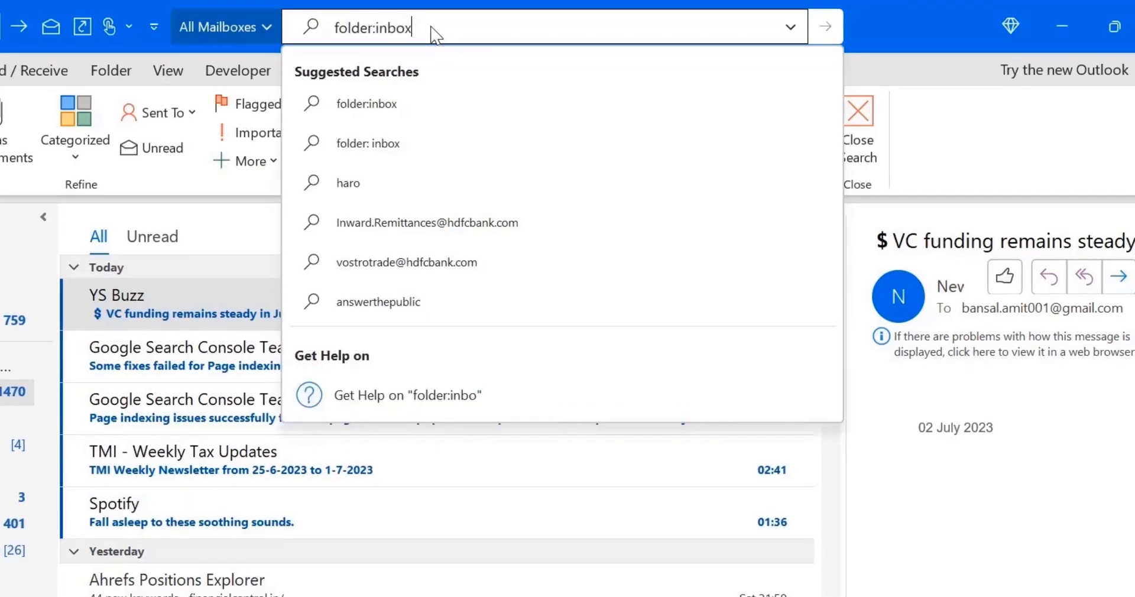
{"action": "key", "text": "Return"}
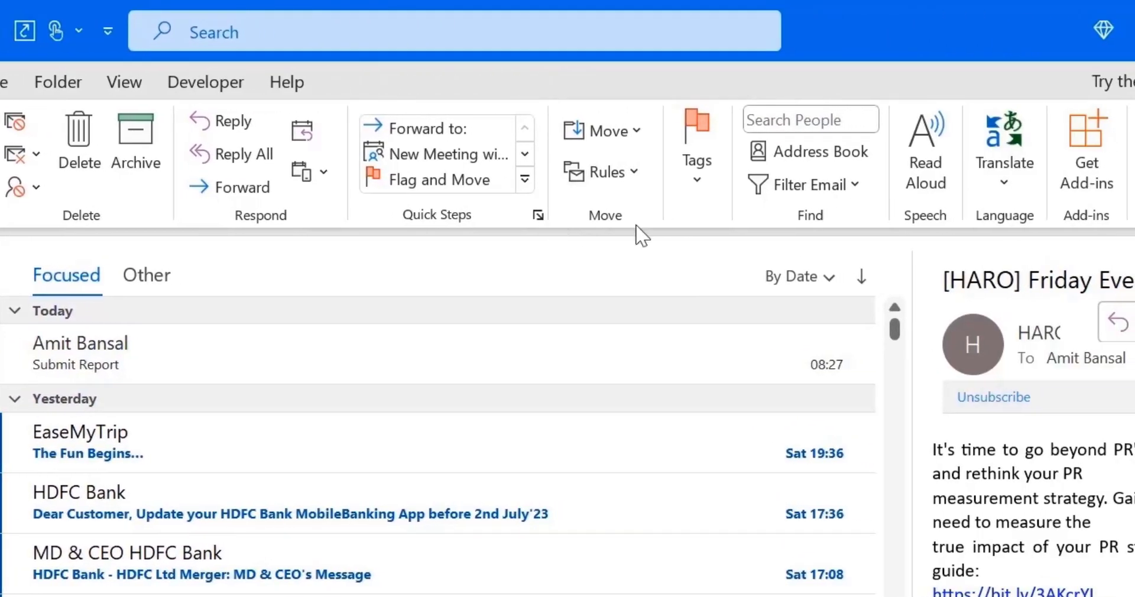
Start a new rule that applies to mail from HARO and moves the item to a folder.
{"action": "left_click", "coordinate": [634, 173]}
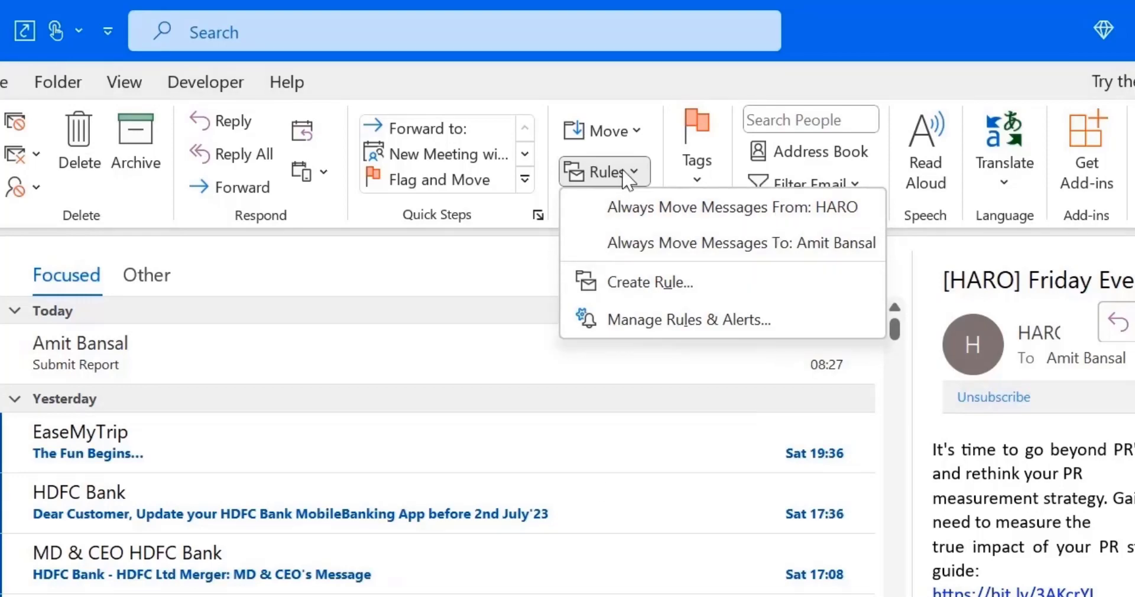
{"action": "left_click", "coordinate": [691, 286]}
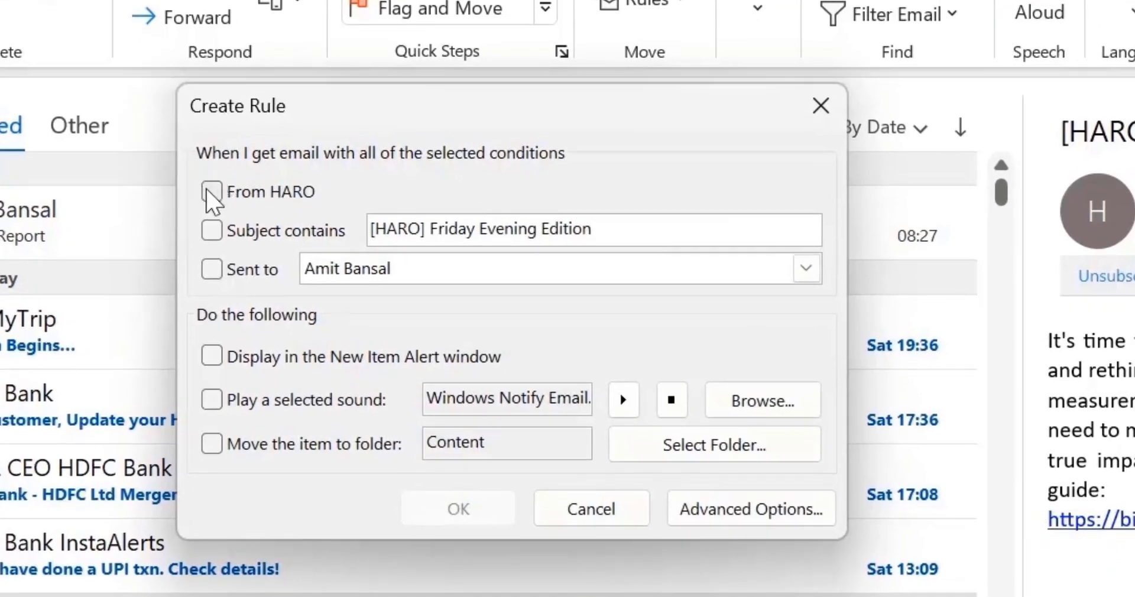
{"action": "left_click", "coordinate": [210, 194]}
{"action": "left_click", "coordinate": [212, 444]}
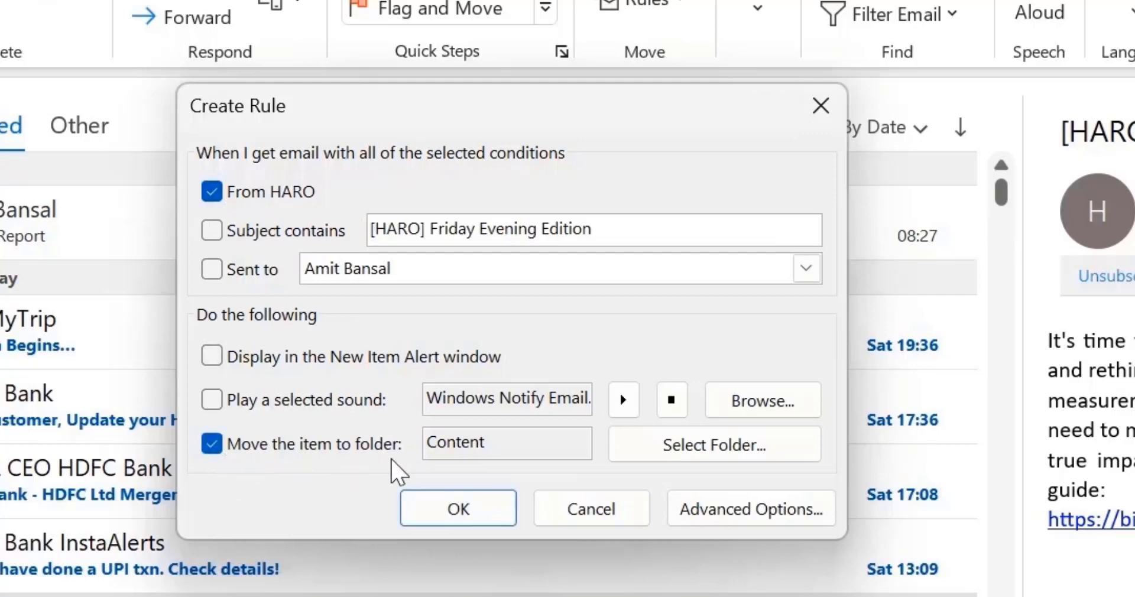
Set the rule's destination to the HARO folder, save it and run it on messages already in the current folder.
{"action": "left_click", "coordinate": [713, 449]}
{"action": "scroll", "coordinate": [485, 284], "scroll_direction": "up", "scroll_amount": 2}
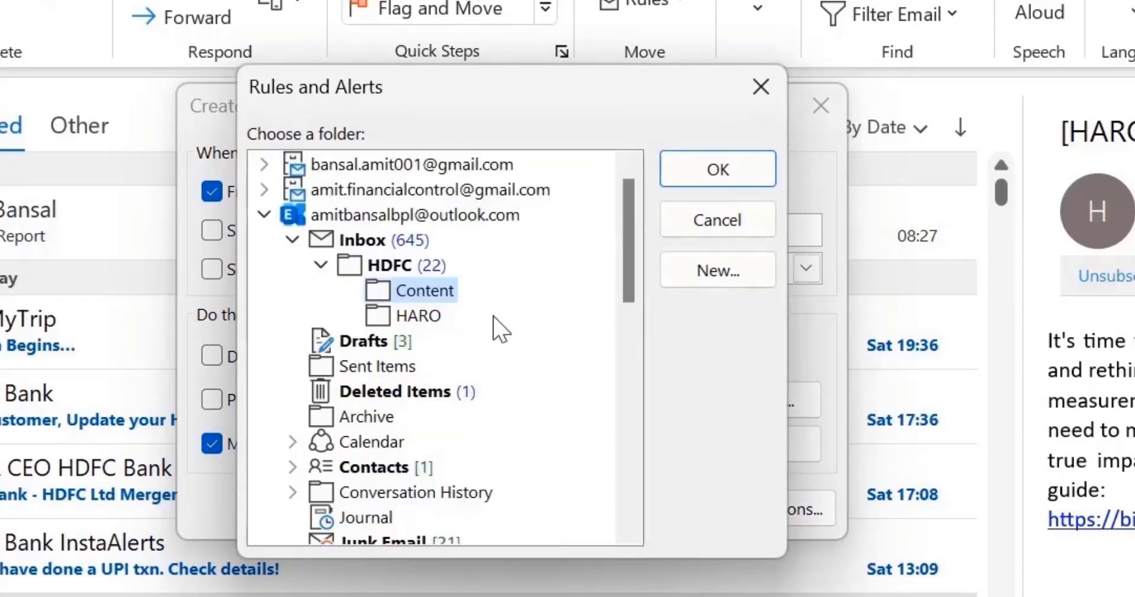
{"action": "left_click", "coordinate": [431, 319]}
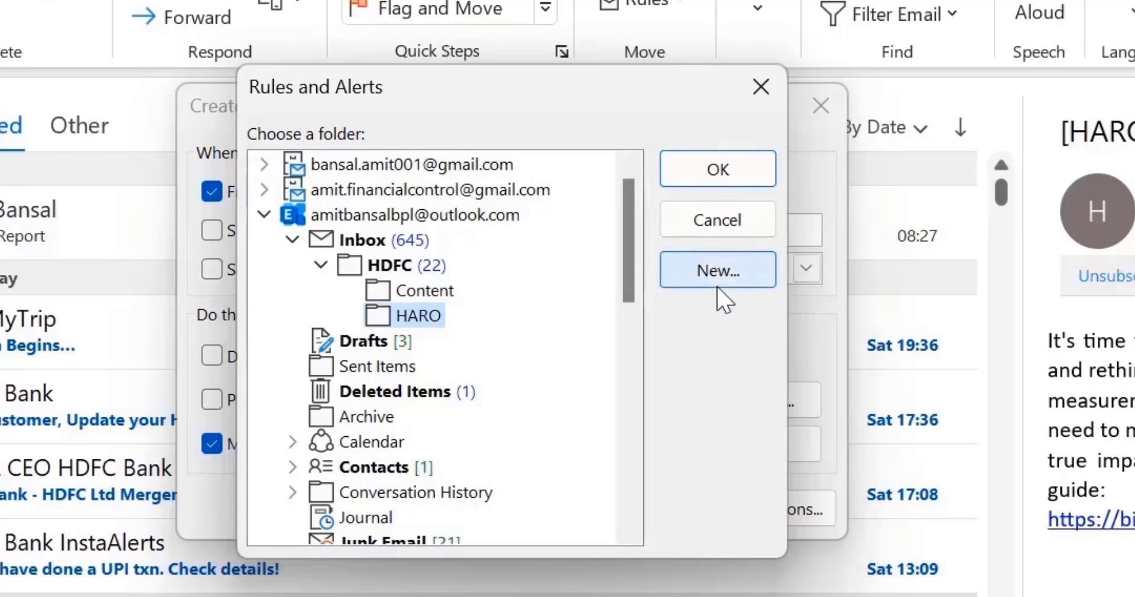
{"action": "left_click", "coordinate": [720, 173]}
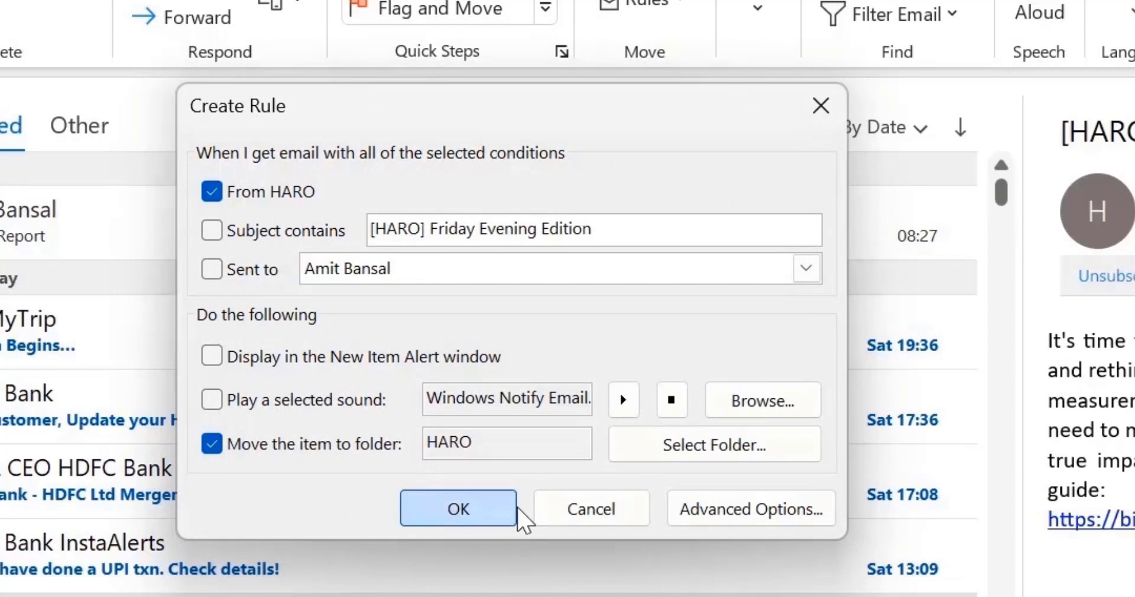
{"action": "left_click", "coordinate": [514, 508]}
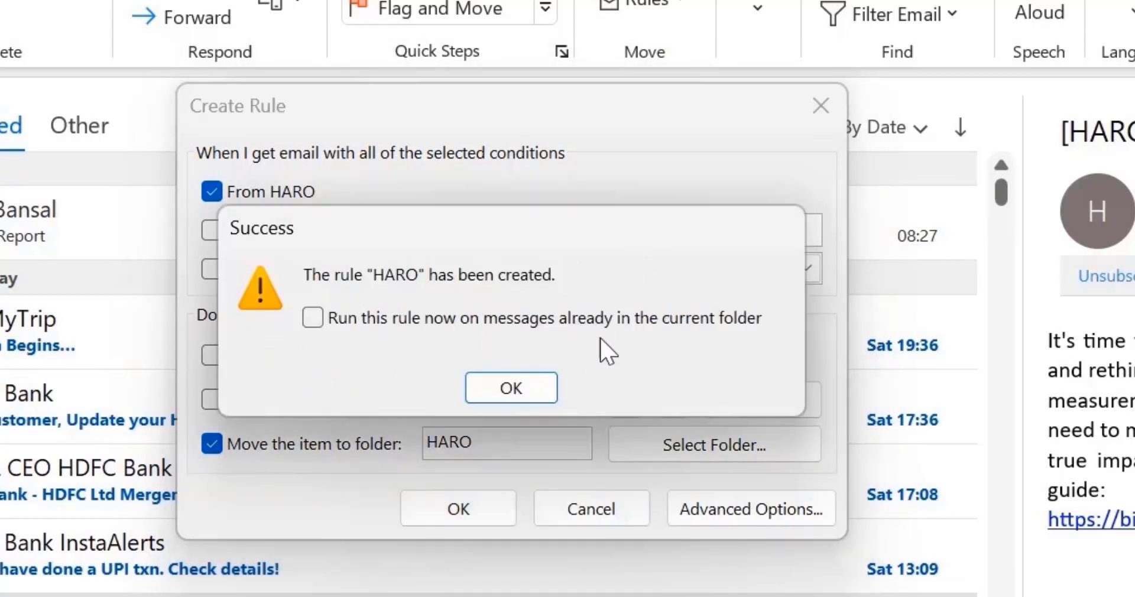
{"action": "left_click", "coordinate": [314, 317]}
{"action": "left_click", "coordinate": [536, 395]}
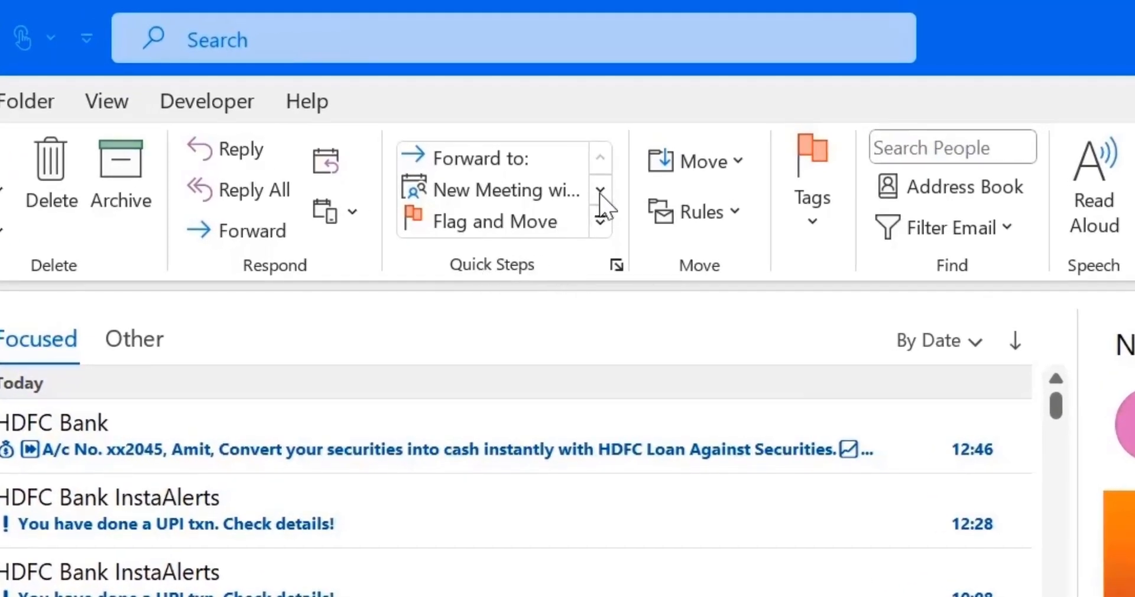
Create a new quick step whose first action is Set importance with the importance High.
{"action": "left_click", "coordinate": [598, 177]}
{"action": "scroll", "coordinate": [603, 198], "scroll_direction": "down", "scroll_amount": 4}
{"action": "scroll", "coordinate": [606, 177], "scroll_direction": "up", "scroll_amount": 2}
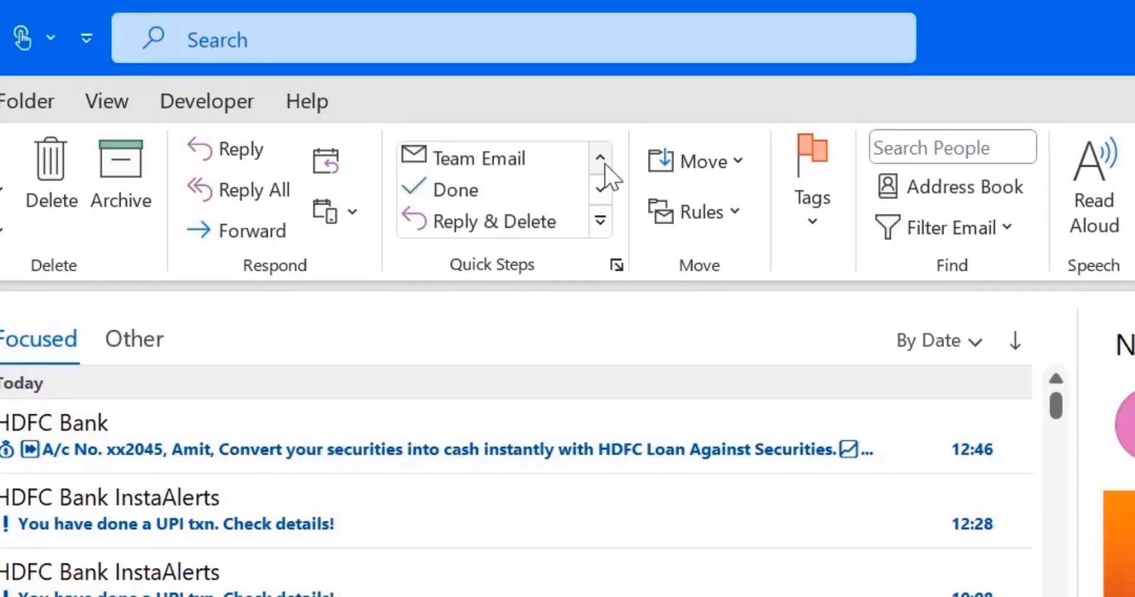
{"action": "left_click", "coordinate": [600, 189]}
{"action": "left_click", "coordinate": [601, 189]}
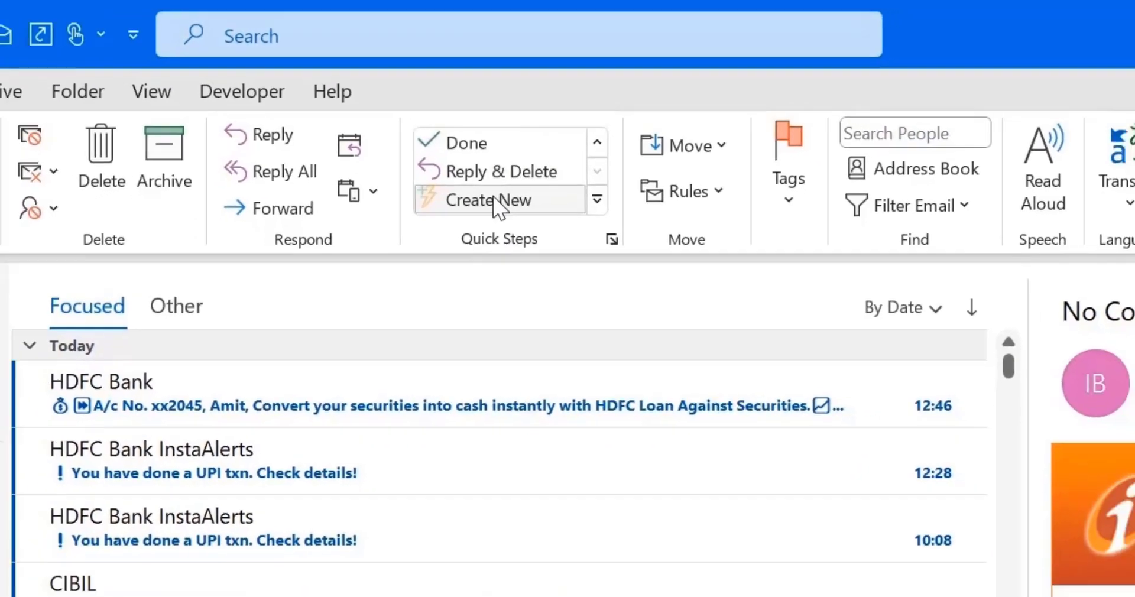
{"action": "left_click", "coordinate": [497, 201]}
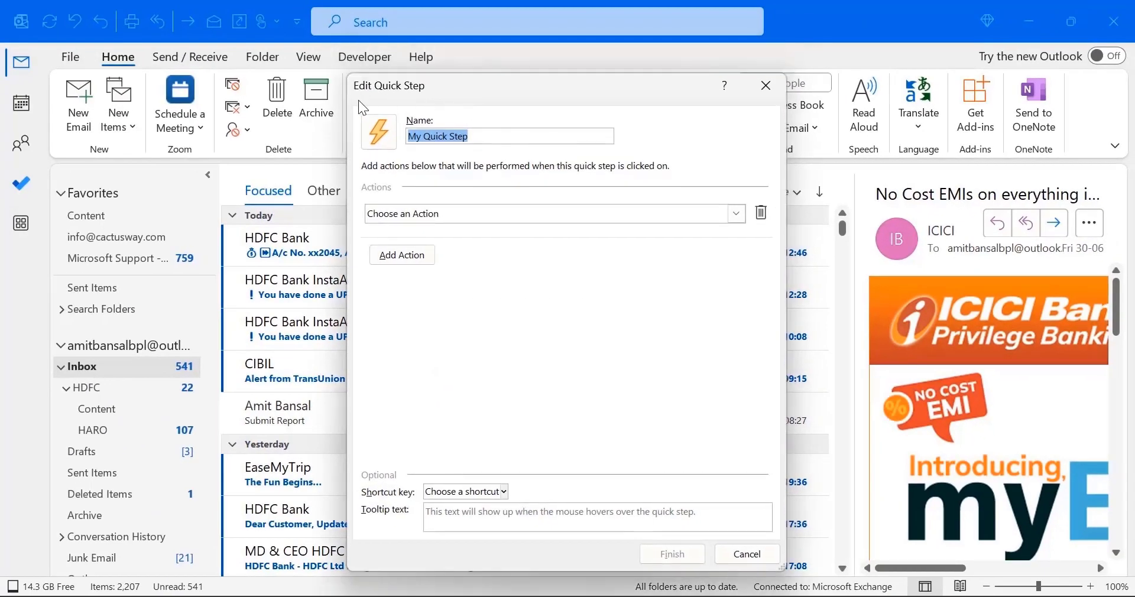
{"action": "left_click_drag", "start_coordinate": [430, 98], "coordinate": [496, 105]}
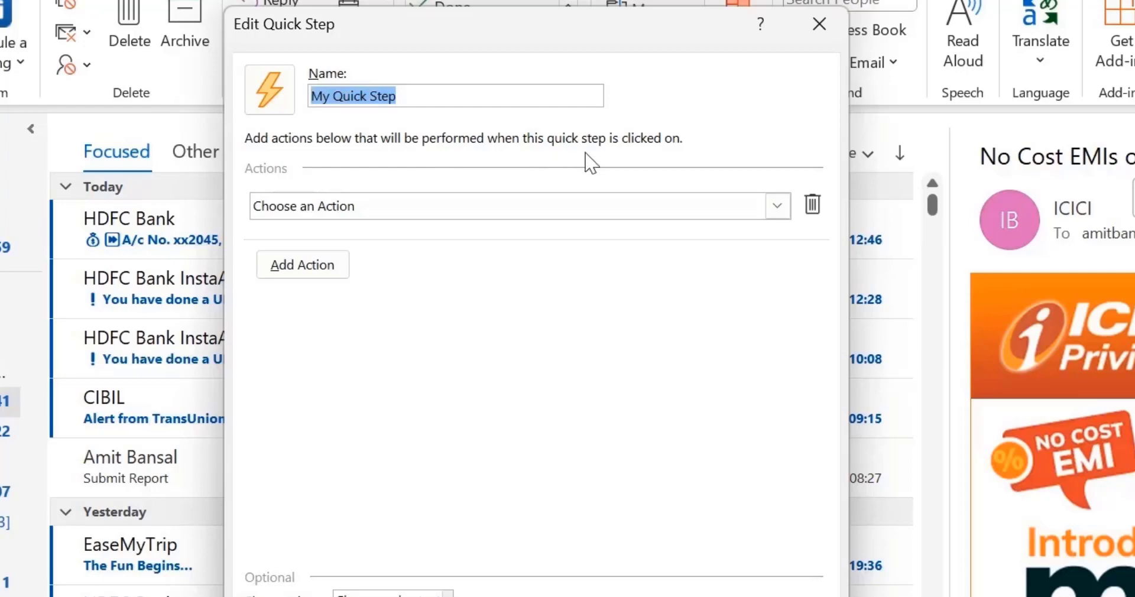
{"action": "left_click", "coordinate": [397, 205]}
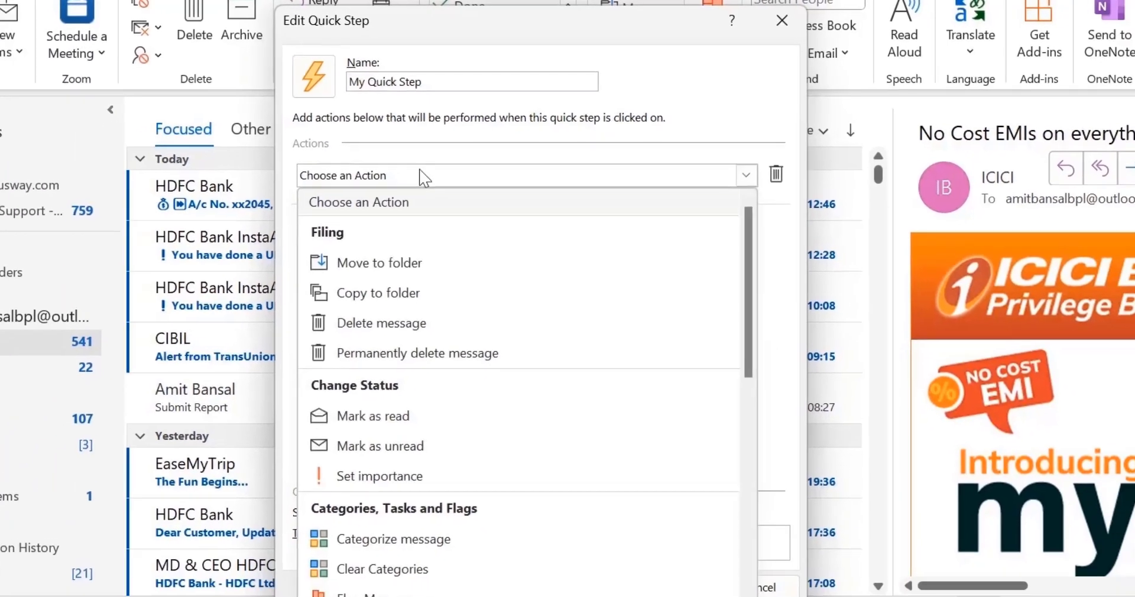
{"action": "scroll", "coordinate": [545, 278], "scroll_direction": "down", "scroll_amount": 5}
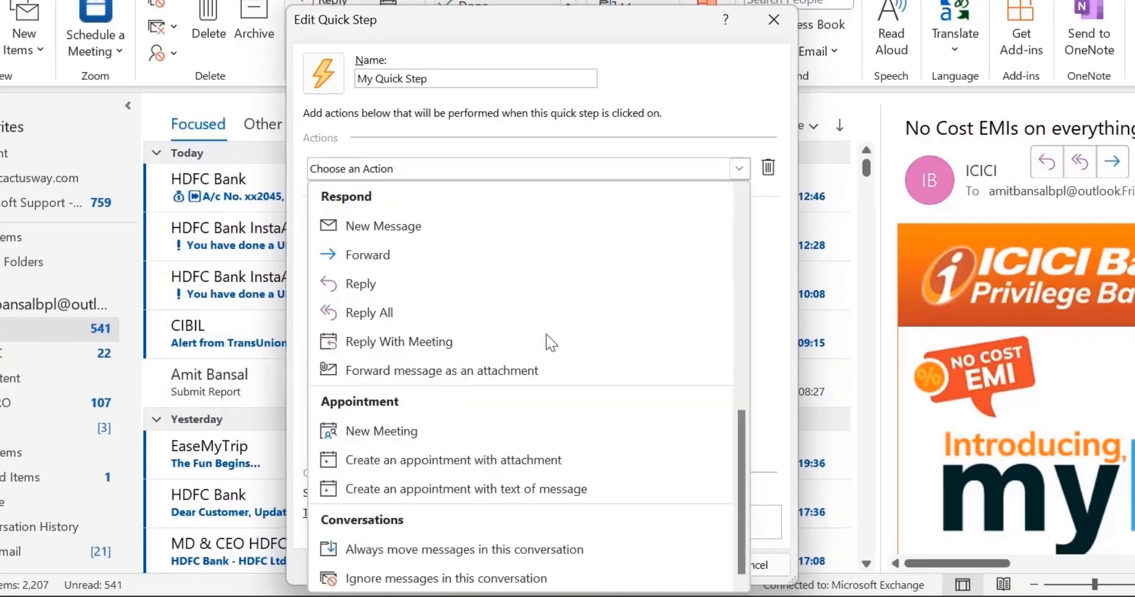
{"action": "scroll", "coordinate": [552, 331], "scroll_direction": "up", "scroll_amount": 6}
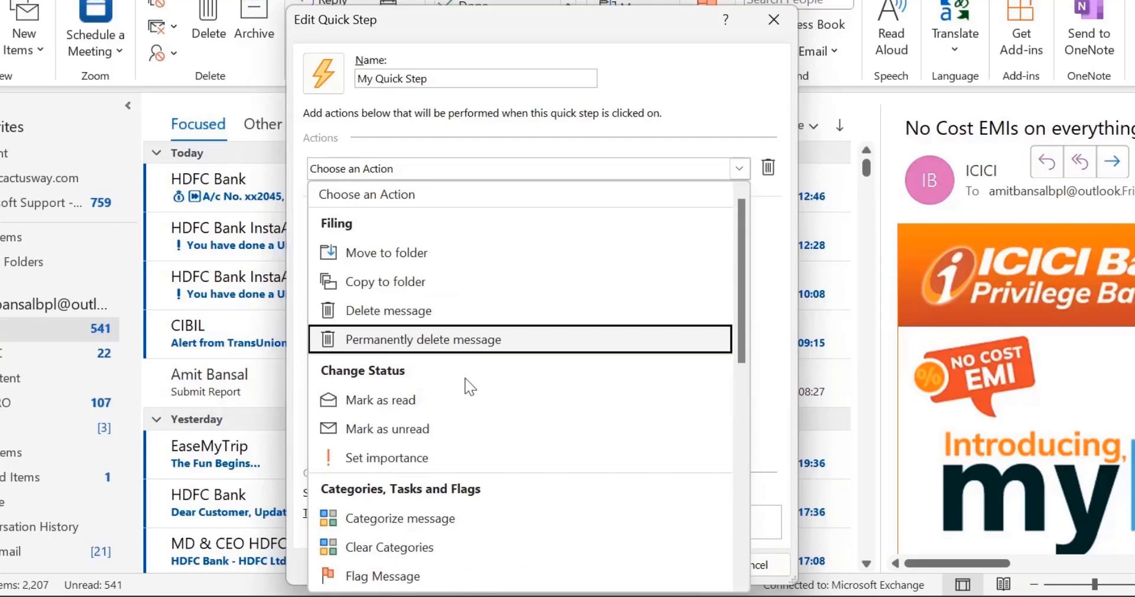
{"action": "left_click", "coordinate": [423, 462]}
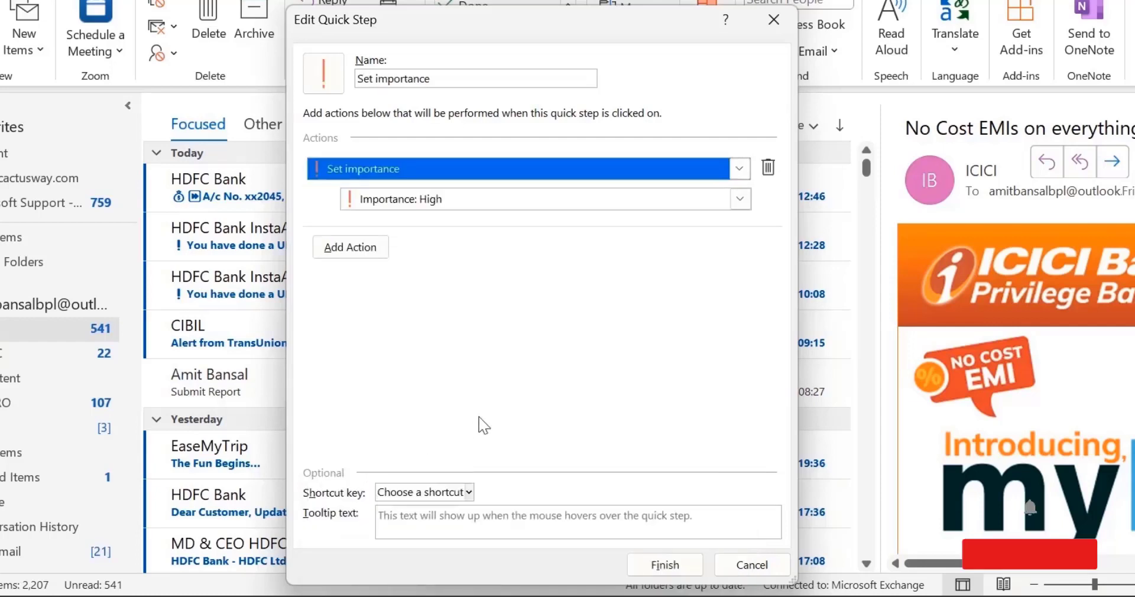
{"action": "left_click", "coordinate": [737, 204]}
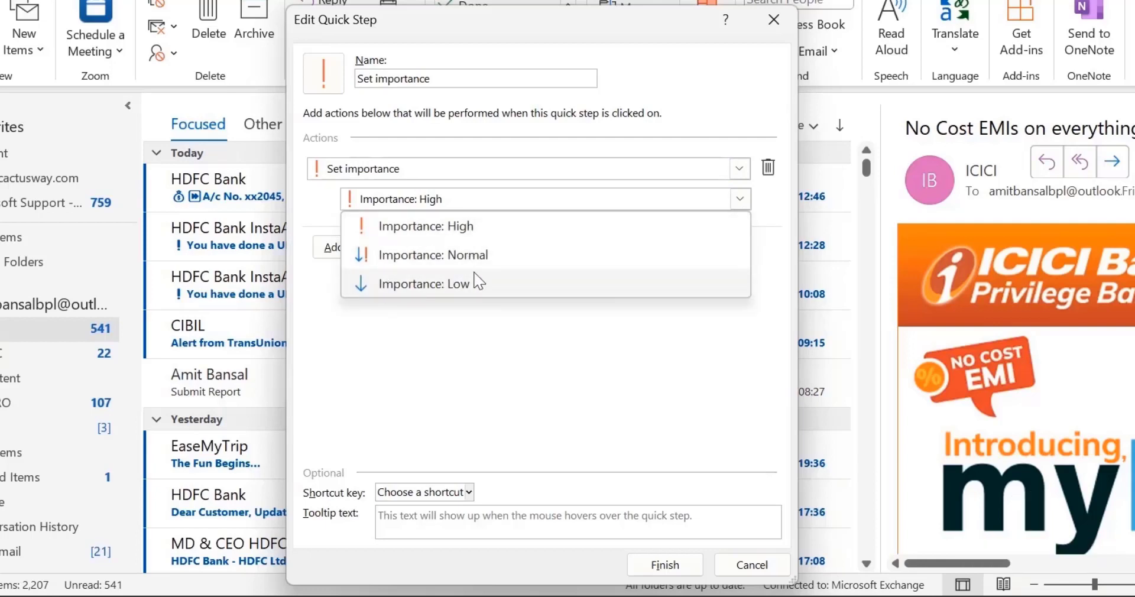
{"action": "left_click", "coordinate": [502, 230]}
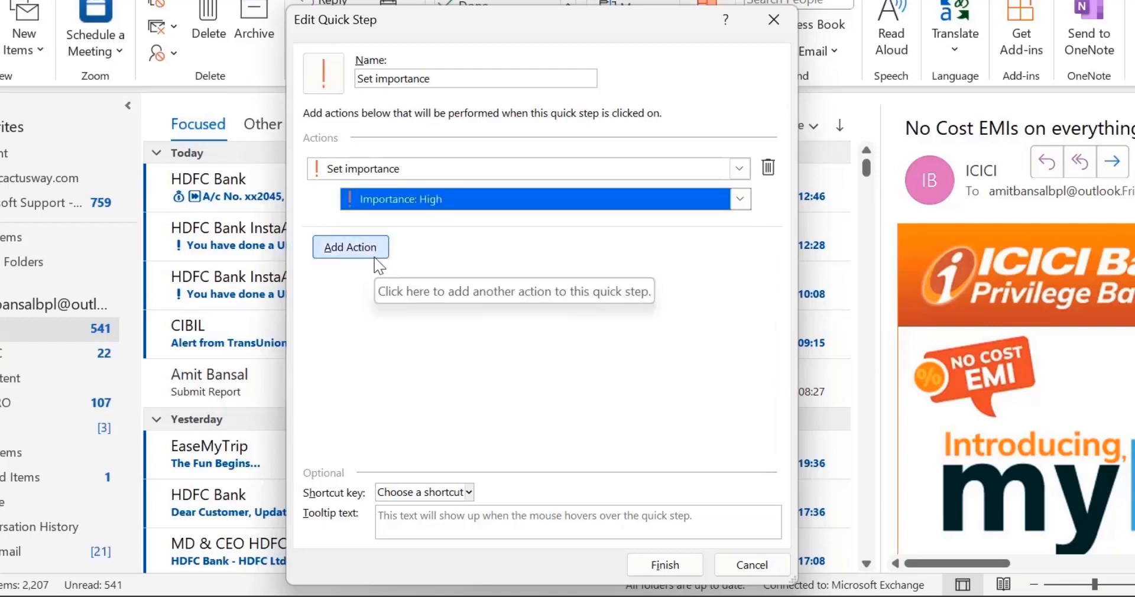
Add a second action to the quick step that categorizes the message with the Red category.
{"action": "left_click", "coordinate": [350, 247]}
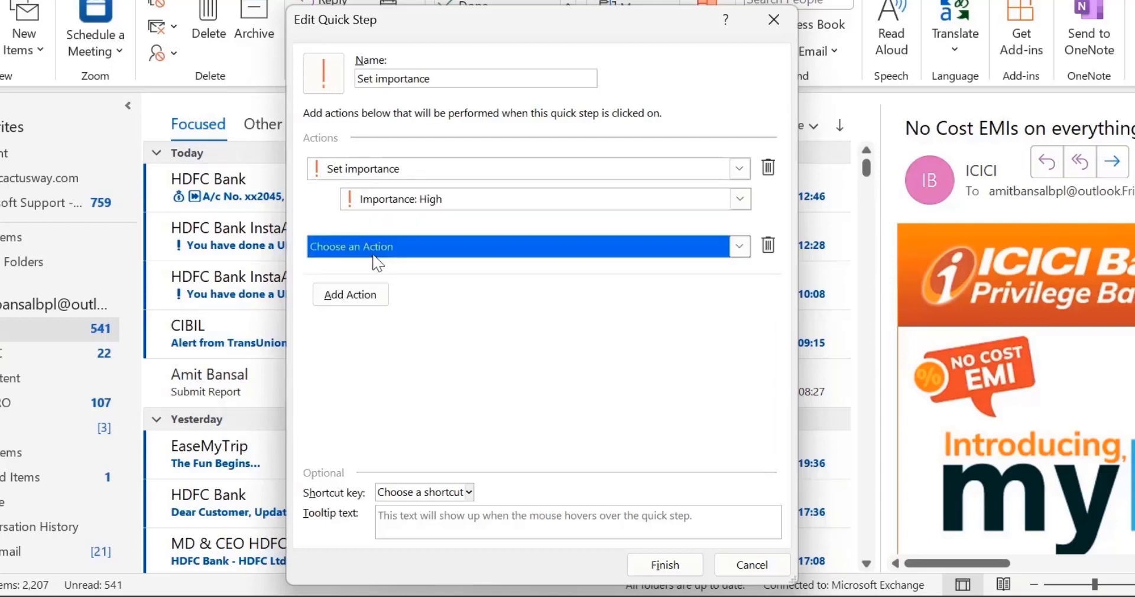
{"action": "left_click", "coordinate": [738, 246]}
{"action": "scroll", "coordinate": [547, 398], "scroll_direction": "down", "scroll_amount": 3}
{"action": "left_click", "coordinate": [606, 413]}
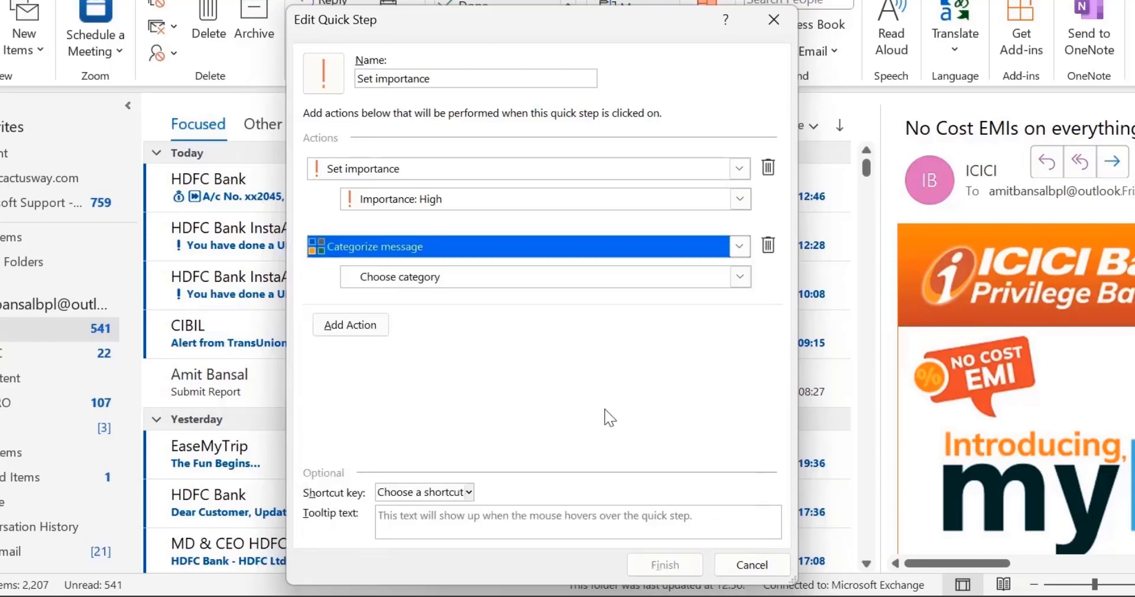
{"action": "left_click", "coordinate": [469, 278]}
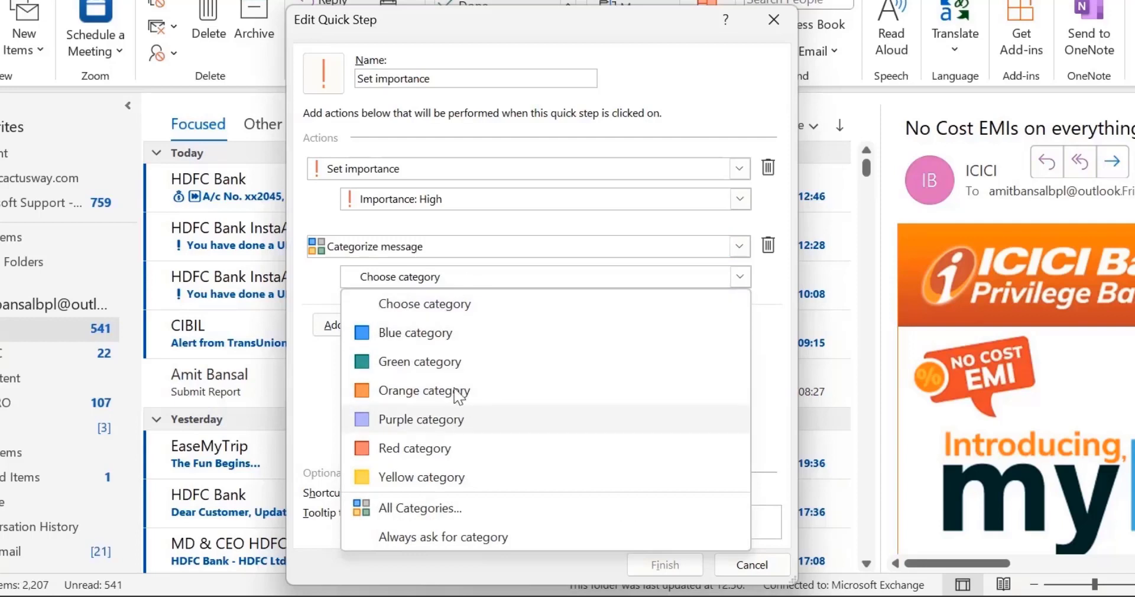
{"action": "left_click", "coordinate": [412, 448]}
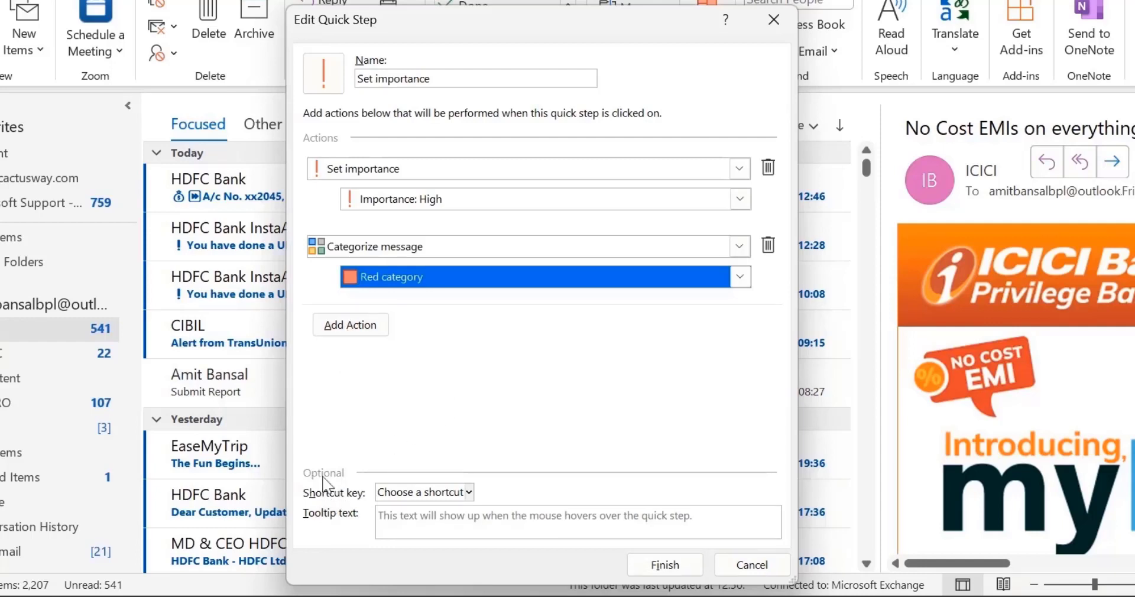
Review the available shortcut keys, leave the shortcut unassigned and finish the quick step.
{"action": "left_click", "coordinate": [467, 493]}
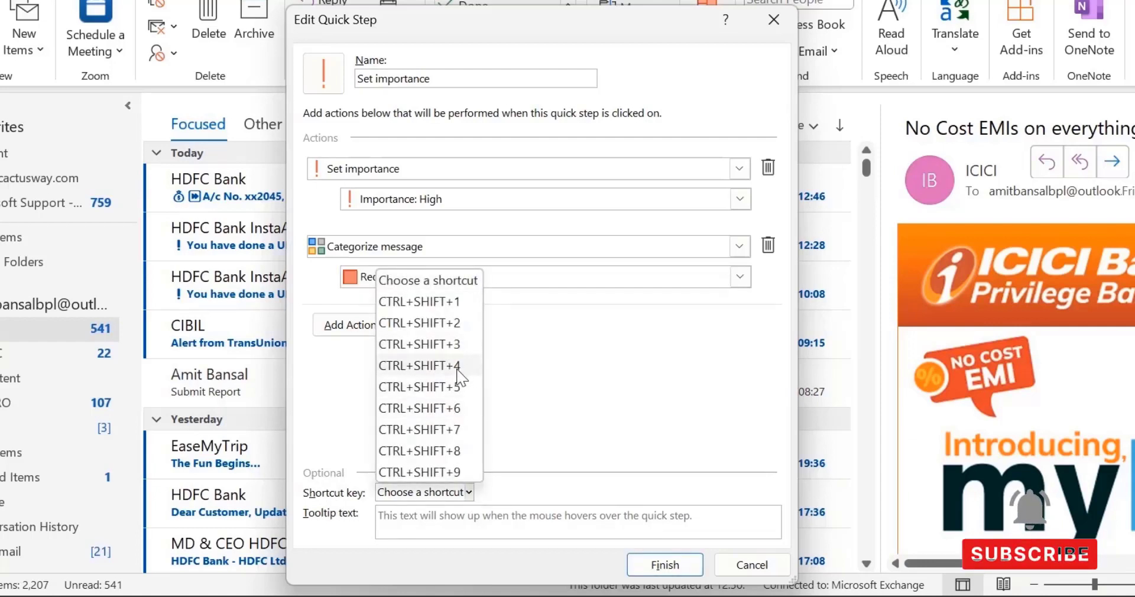
{"action": "left_click", "coordinate": [469, 31]}
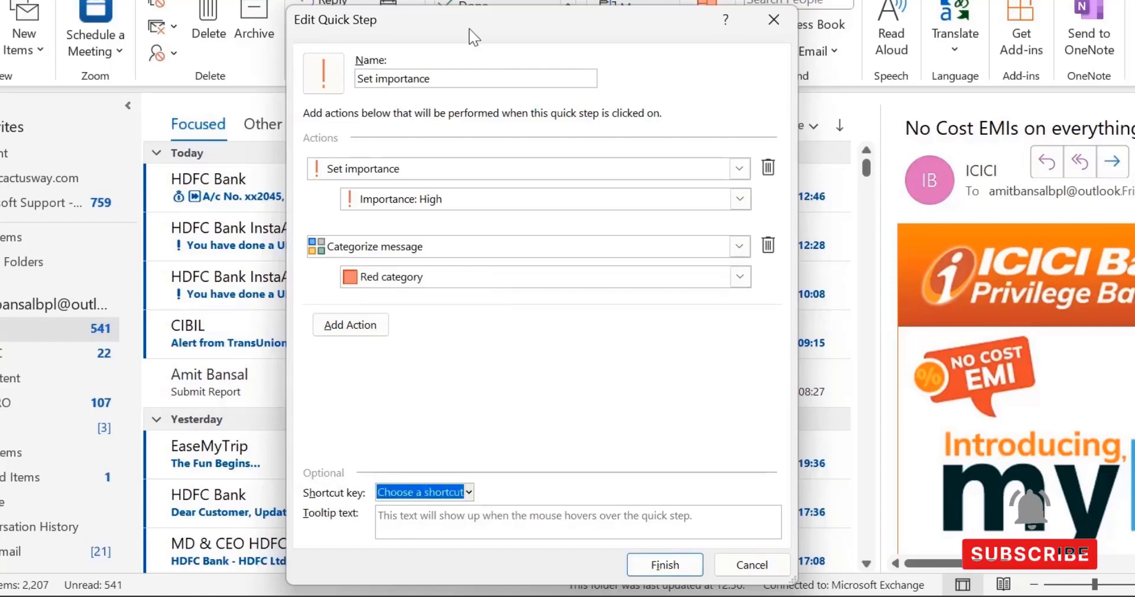
{"action": "left_click", "coordinate": [674, 565]}
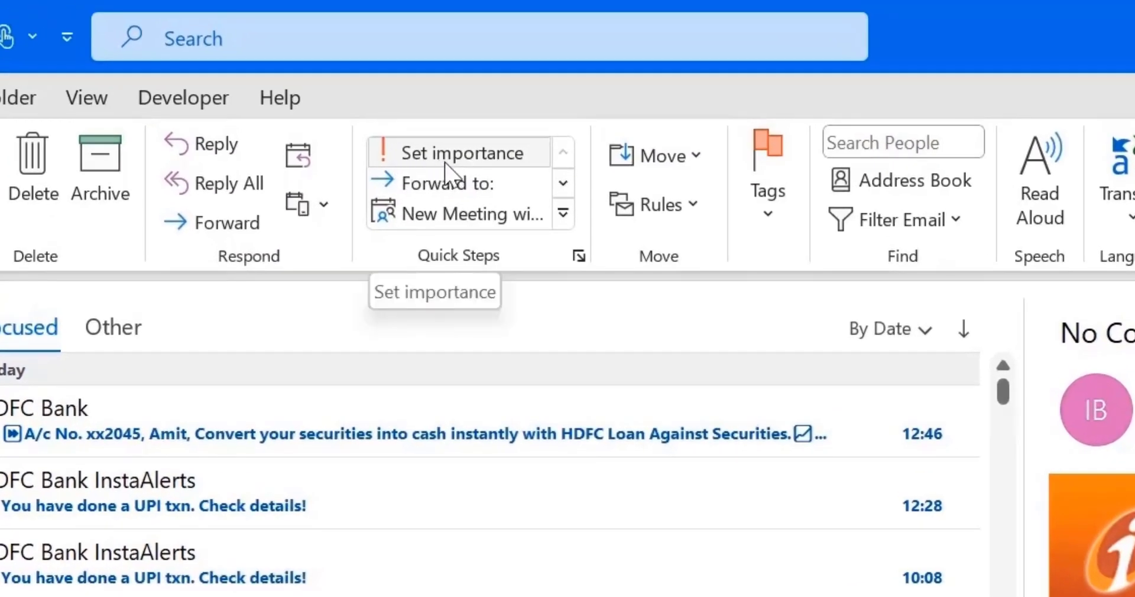
Apply the Set importance quick step to the HDFC Bank InstaAlerts message received at 10:08.
{"action": "scroll", "coordinate": [570, 160], "scroll_direction": "down", "scroll_amount": 2}
{"action": "scroll", "coordinate": [570, 160], "scroll_direction": "up", "scroll_amount": 2}
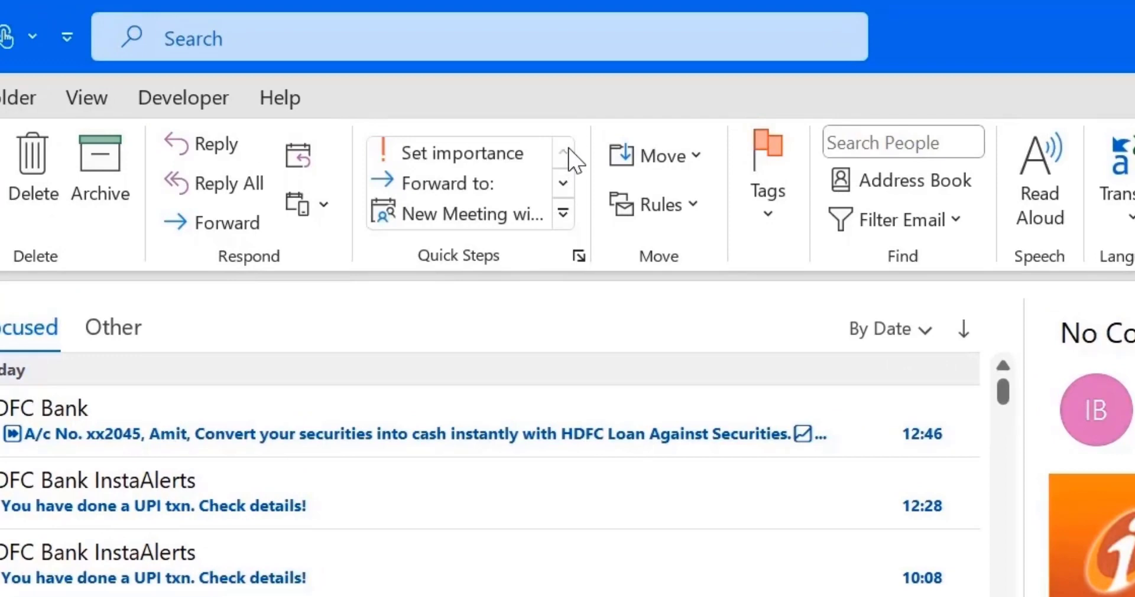
{"action": "left_click", "coordinate": [165, 582]}
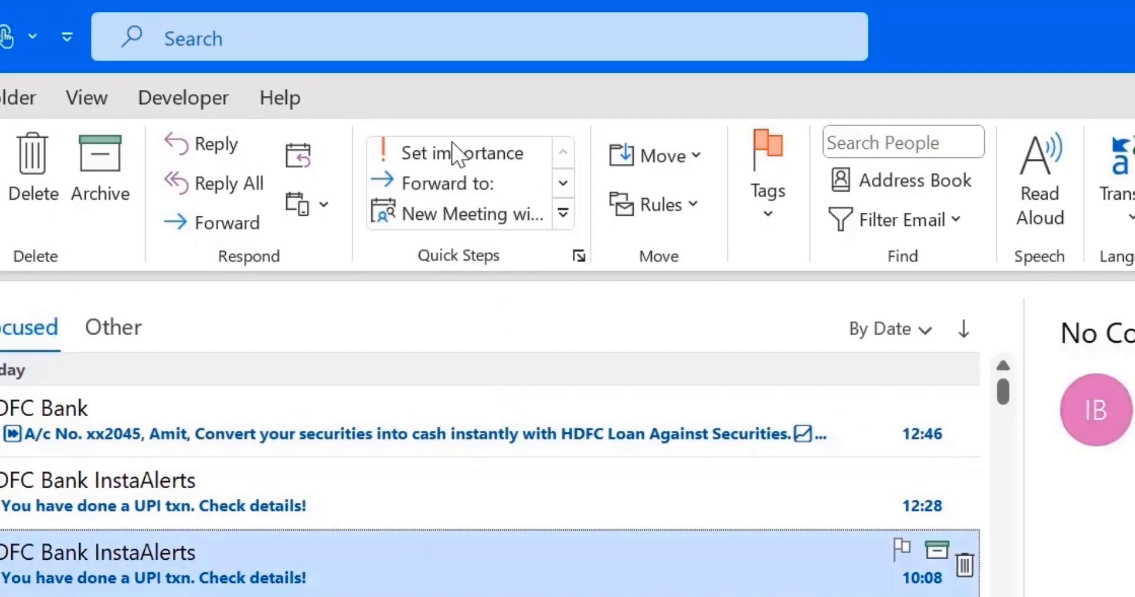
{"action": "left_click", "coordinate": [455, 154]}
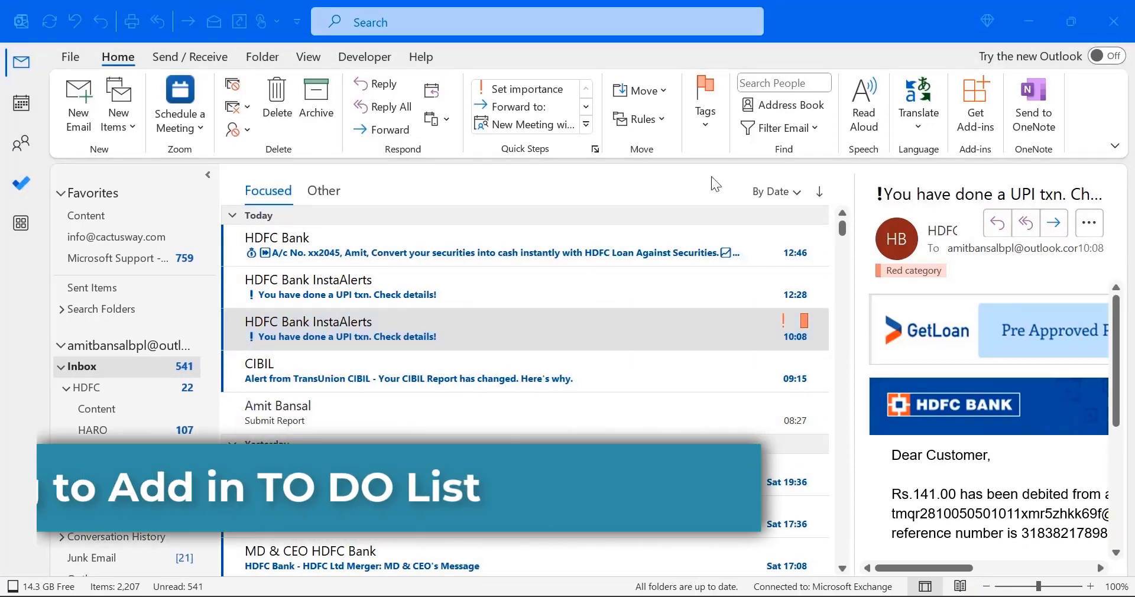
Flag the EaseMyTrip message "The Fun Begins..." for follow-up tomorrow and open the flagged email list in To Do.
{"action": "mouse_move", "coordinate": [302, 297]}
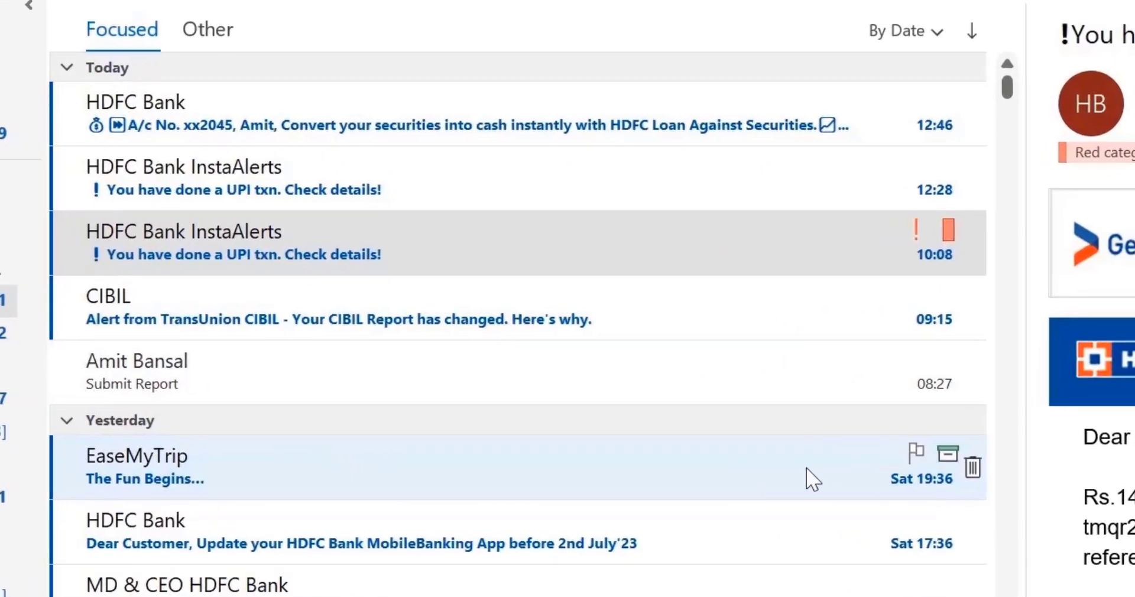
{"action": "left_click", "coordinate": [800, 463]}
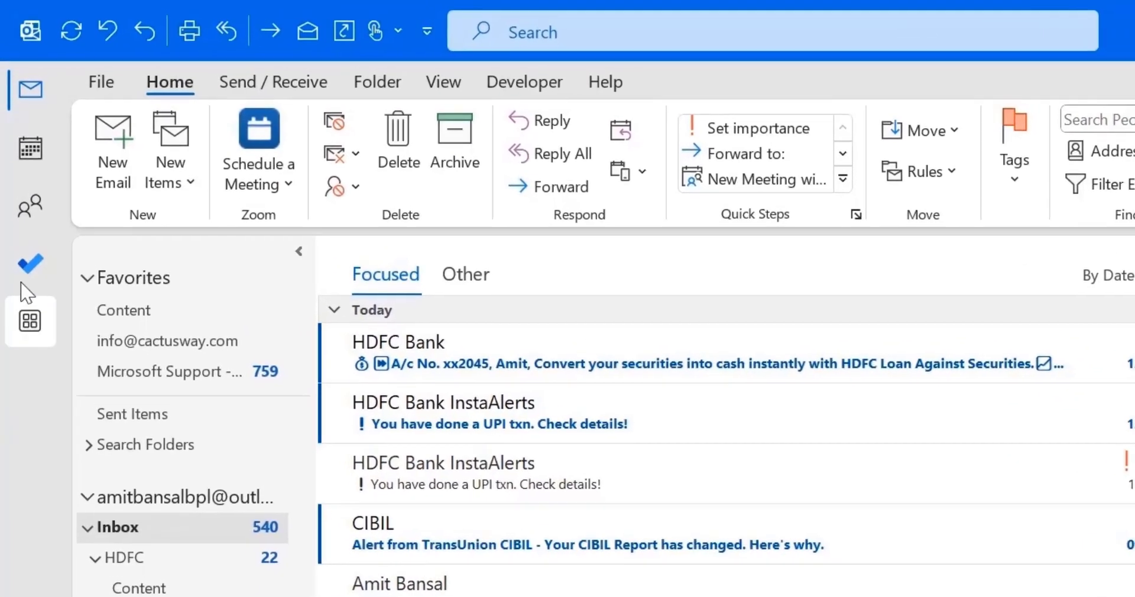
{"action": "left_click", "coordinate": [18, 188]}
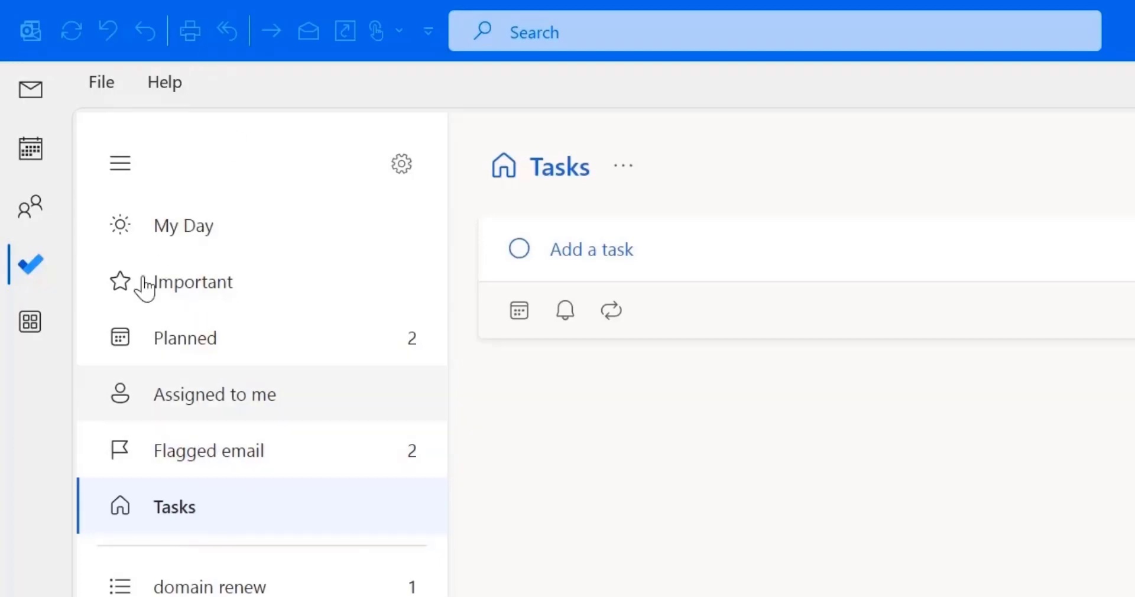
{"action": "left_click", "coordinate": [217, 456]}
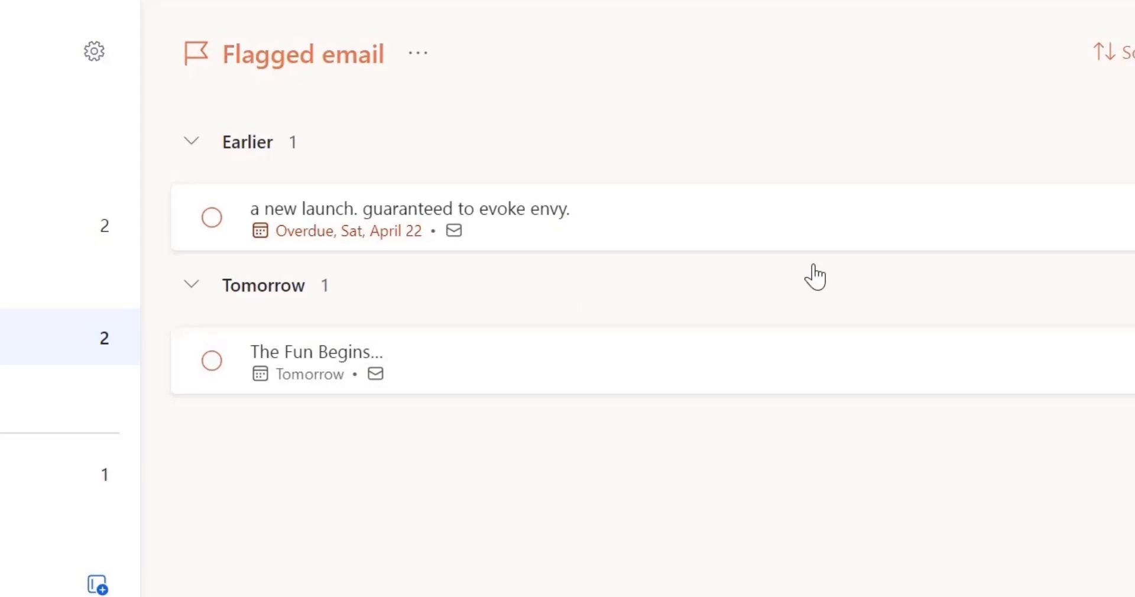
{"action": "right_click", "coordinate": [688, 224]}
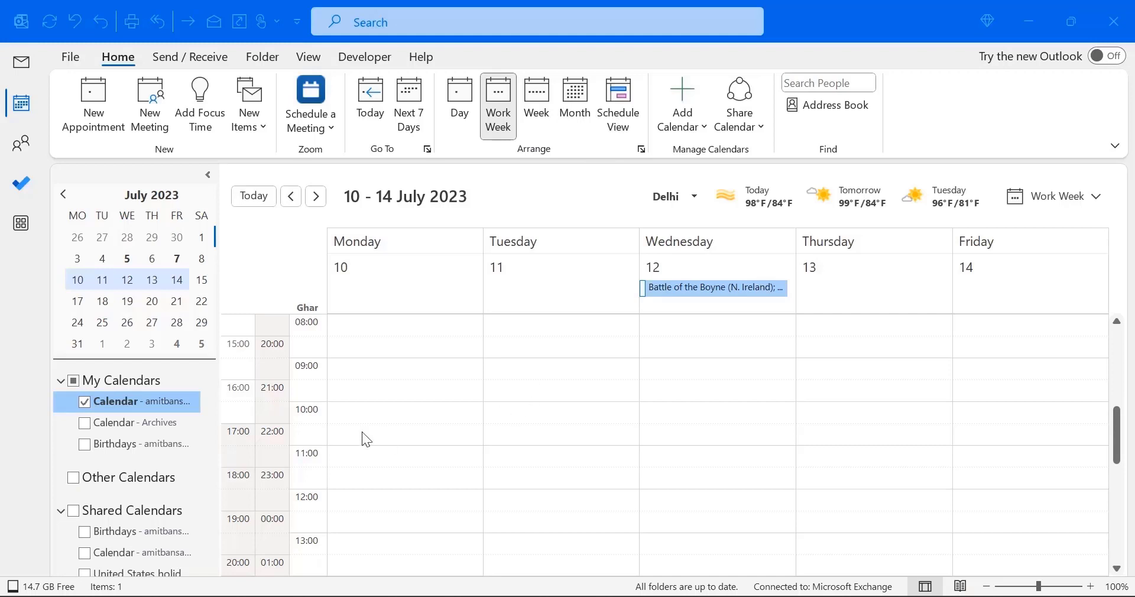
Show 10–14 July 2023 in the calendar together with the separate dates 19, 20, 28 and 25 July.
{"action": "left_click", "coordinate": [103, 258]}
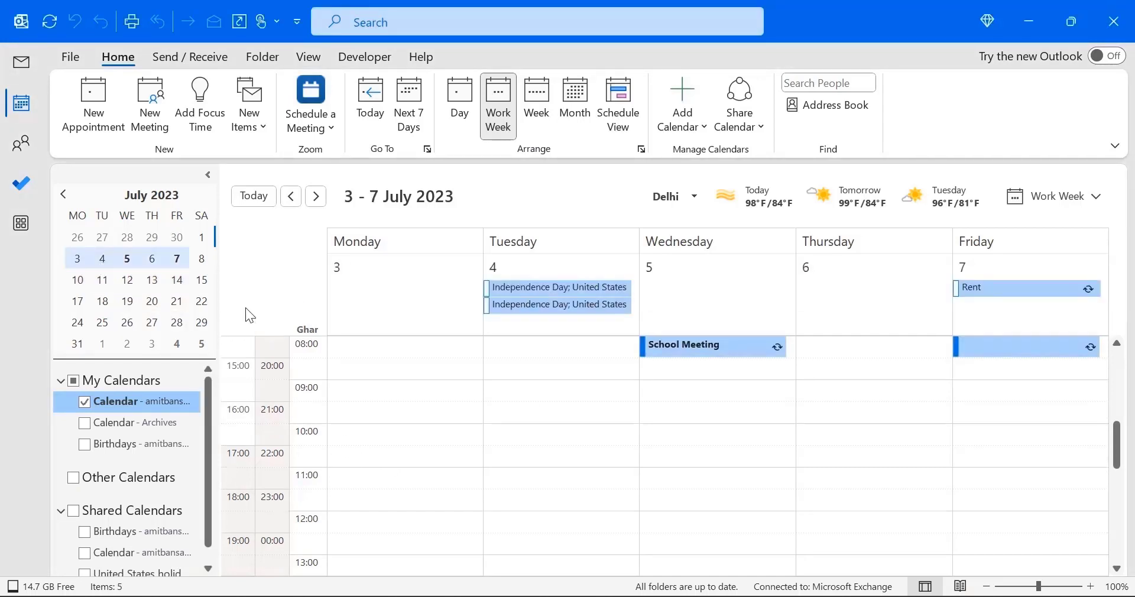
{"action": "left_click", "coordinate": [102, 279]}
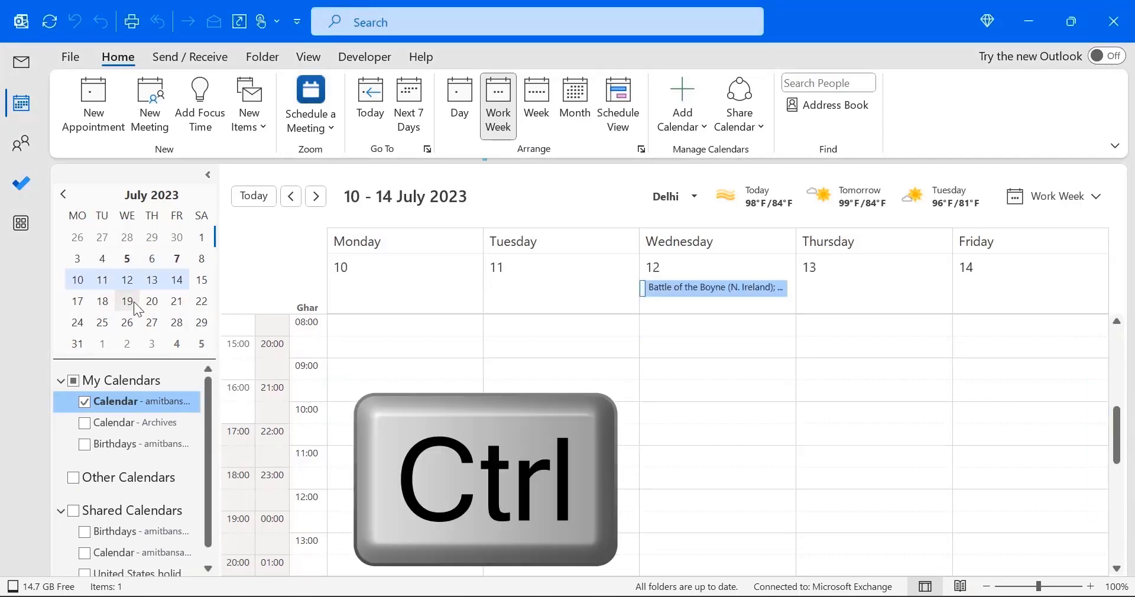
{"action": "left_click", "coordinate": [134, 302], "text": "ctrl"}
{"action": "left_click", "coordinate": [152, 302], "text": "ctrl"}
{"action": "left_click", "coordinate": [175, 324], "text": "ctrl"}
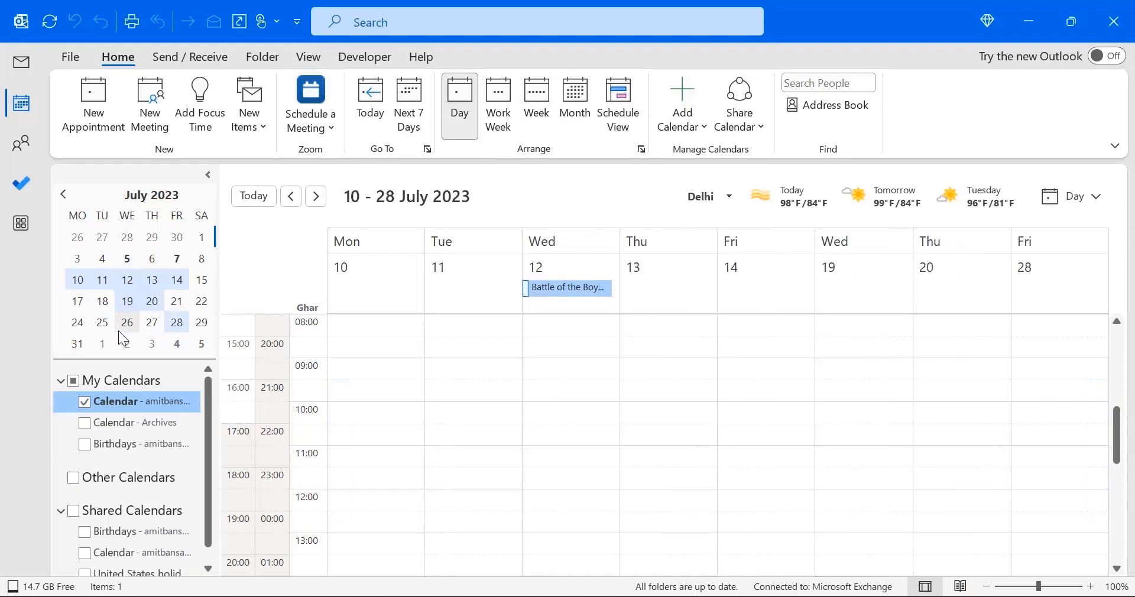
{"action": "left_click", "coordinate": [104, 322], "text": "ctrl"}
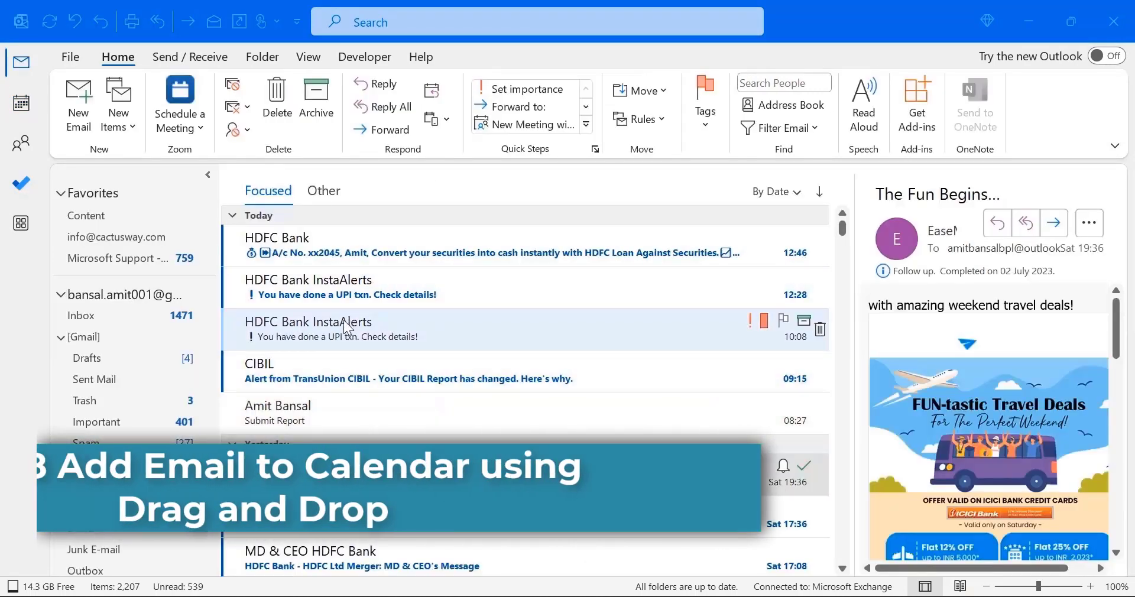
Create a calendar appointment from the HDFC Bank InstaAlerts message received at 10:08.
{"action": "left_click_drag", "start_coordinate": [333, 326], "coordinate": [26, 112]}
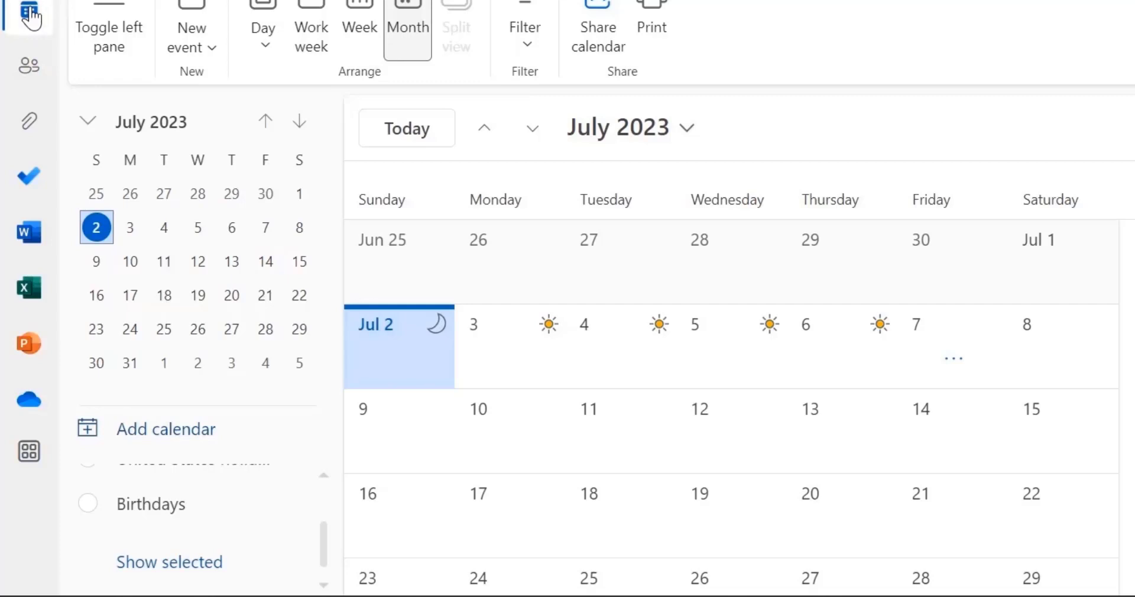
In Outlook on the web, browse the sports calendars that can be added and open the NBA team list under Basketball.
{"action": "left_click", "coordinate": [210, 435]}
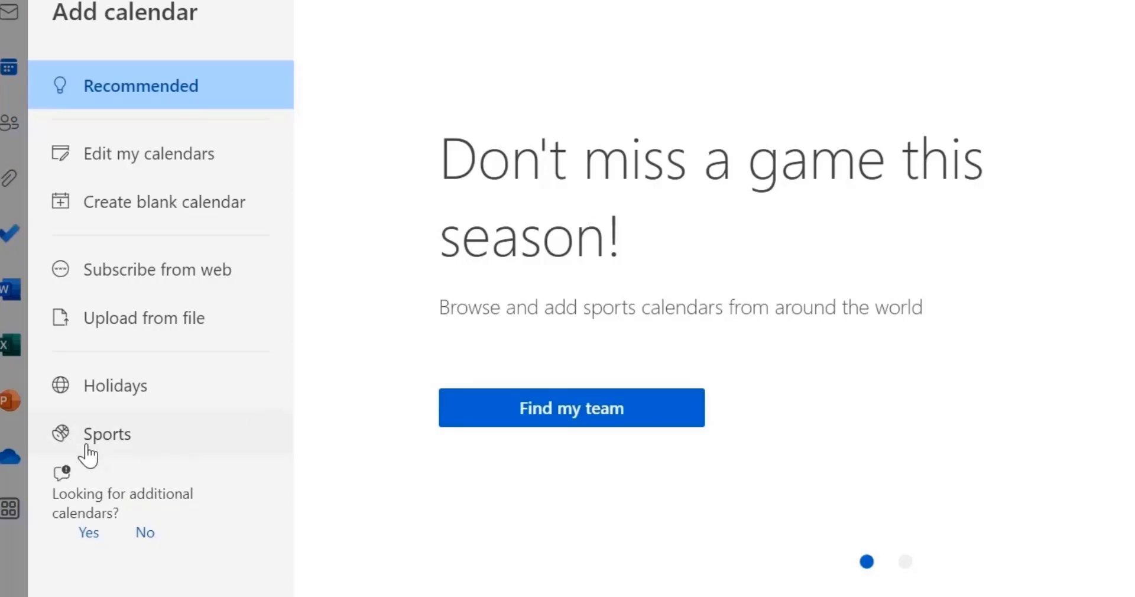
{"action": "left_click", "coordinate": [121, 438]}
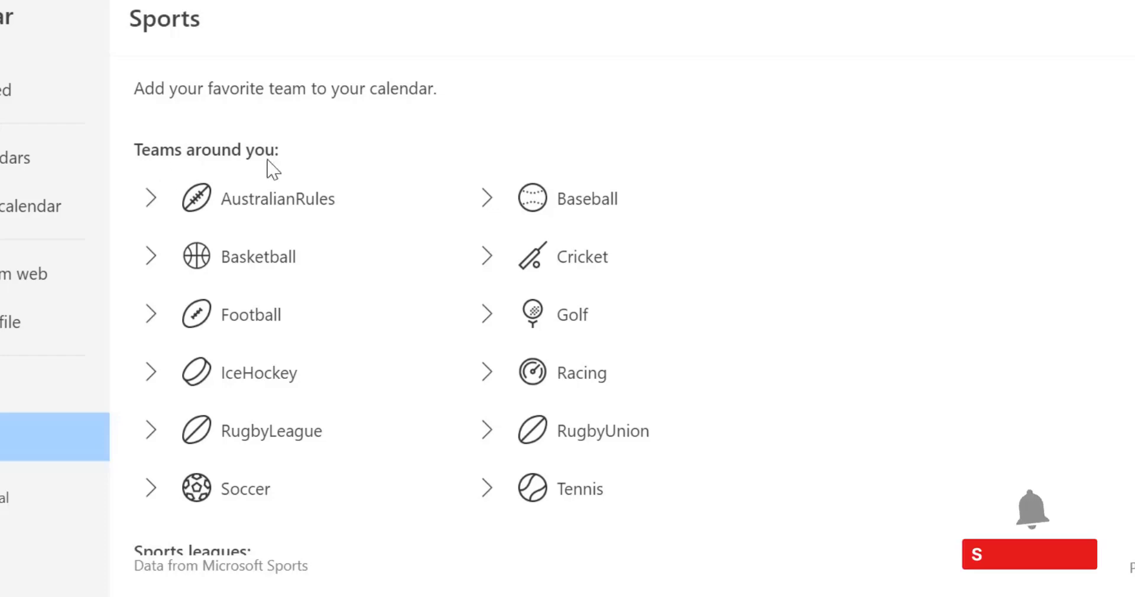
{"action": "scroll", "coordinate": [426, 275], "scroll_direction": "down", "scroll_amount": 4}
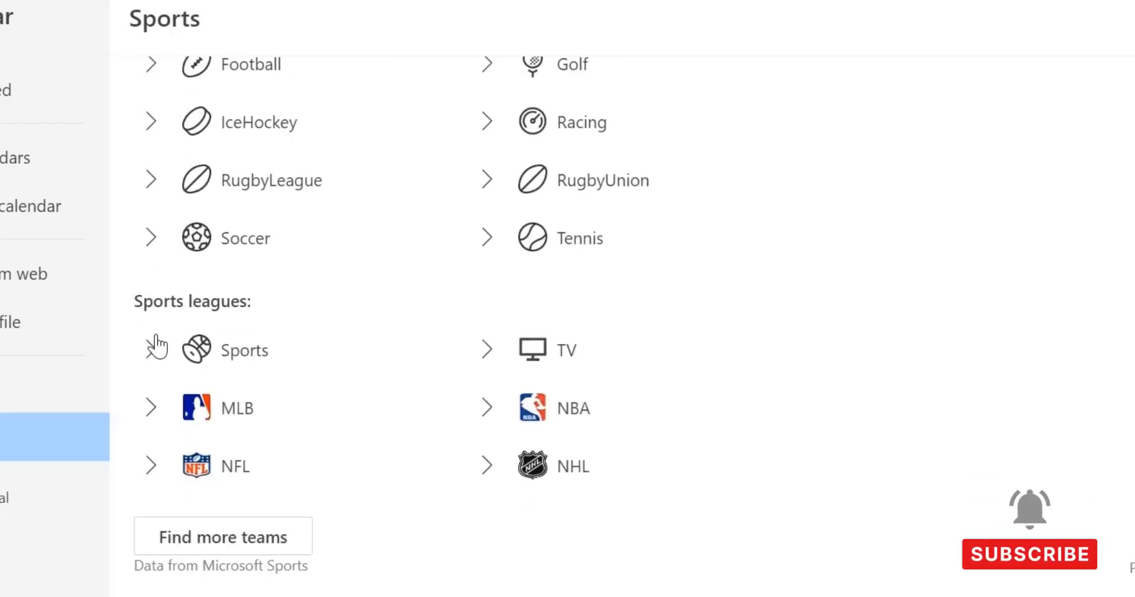
{"action": "left_click", "coordinate": [216, 552]}
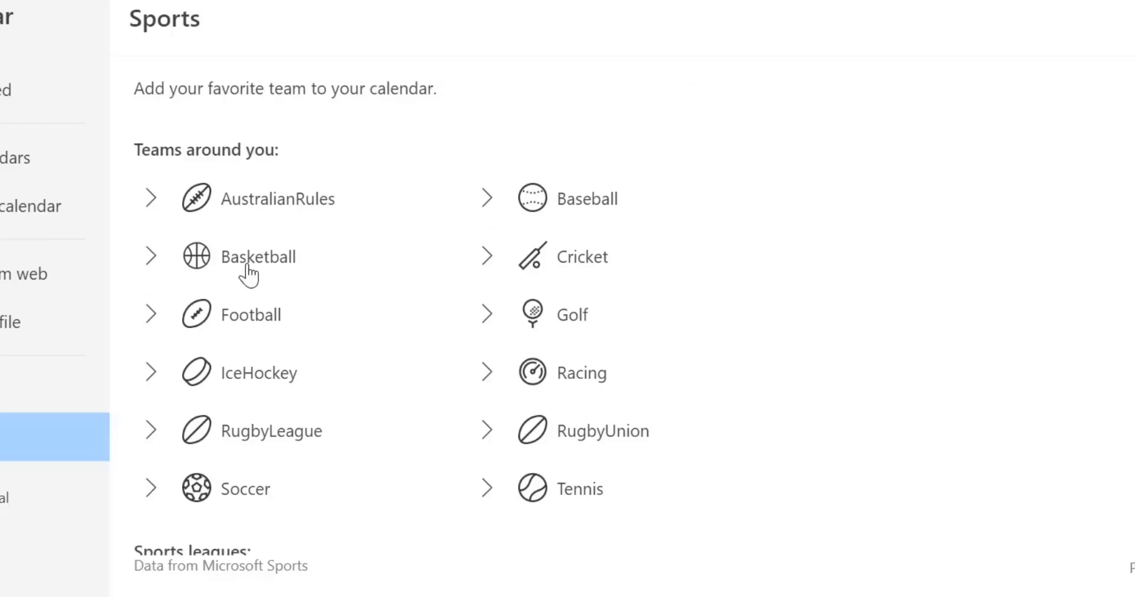
{"action": "left_click", "coordinate": [246, 264]}
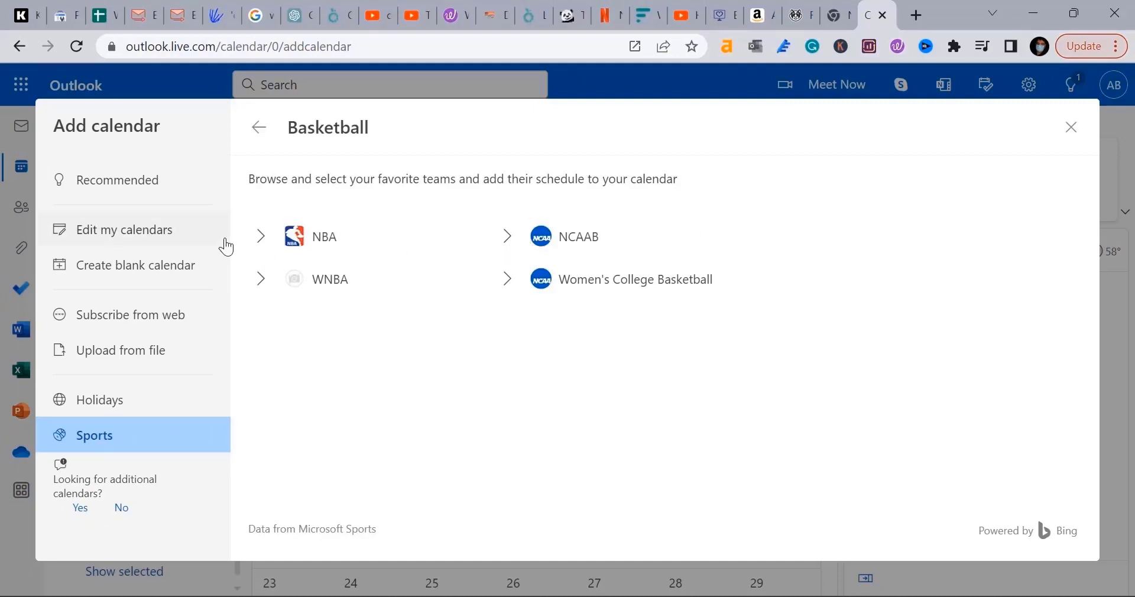
{"action": "left_click", "coordinate": [308, 238]}
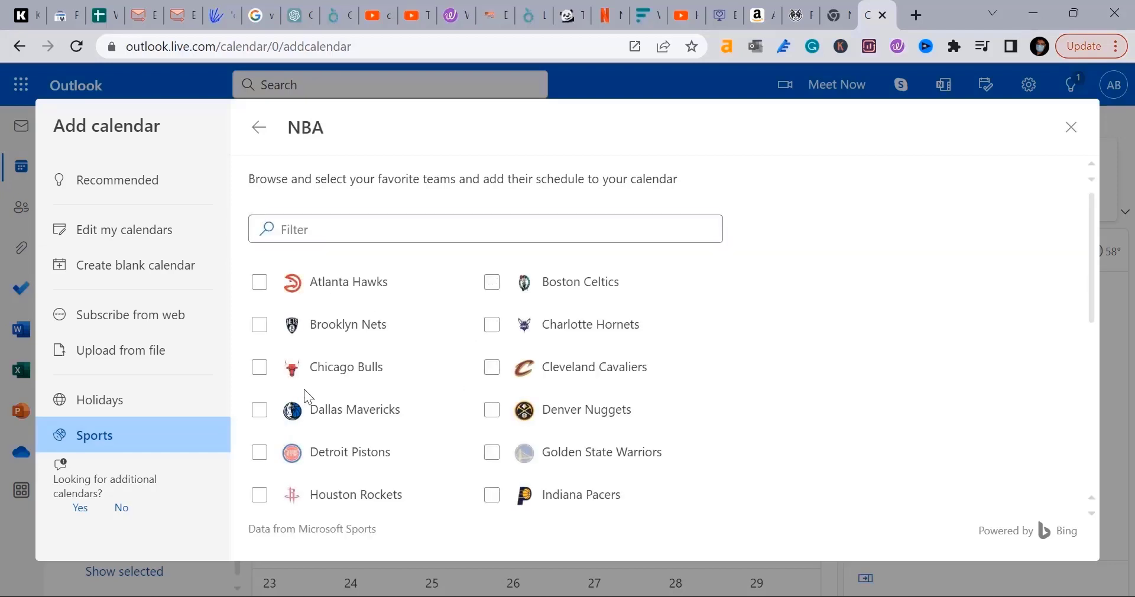
Add the Chicago Bulls and All NBA matches schedules to the calendar.
{"action": "left_click", "coordinate": [259, 370]}
{"action": "scroll", "coordinate": [813, 374], "scroll_direction": "down", "scroll_amount": 5}
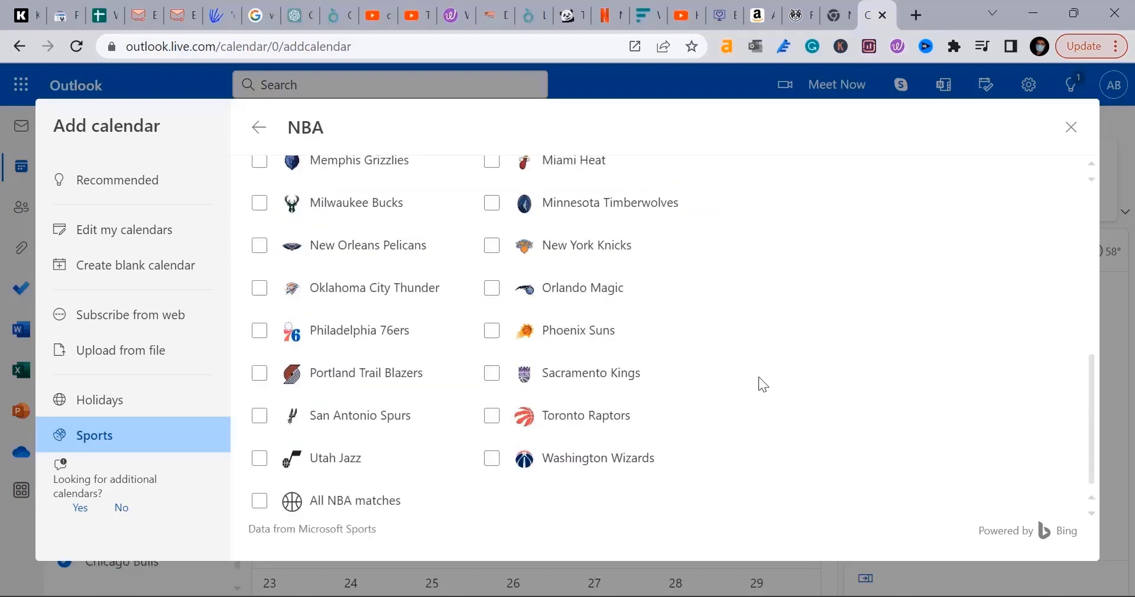
{"action": "scroll", "coordinate": [759, 377], "scroll_direction": "up", "scroll_amount": 5}
{"action": "scroll", "coordinate": [759, 377], "scroll_direction": "down", "scroll_amount": 5}
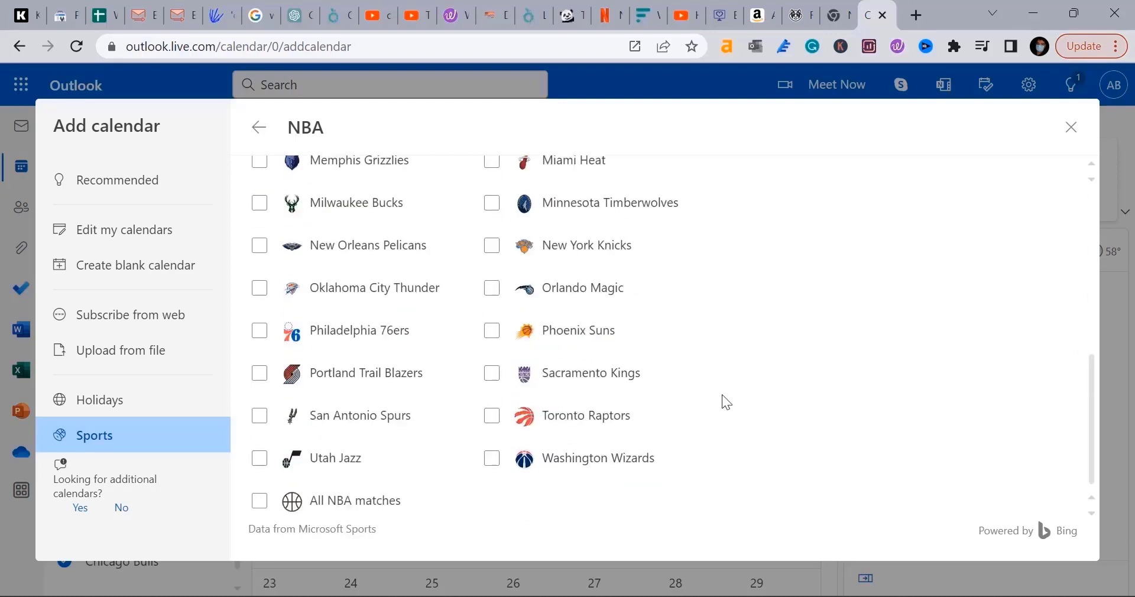
{"action": "left_click", "coordinate": [259, 501]}
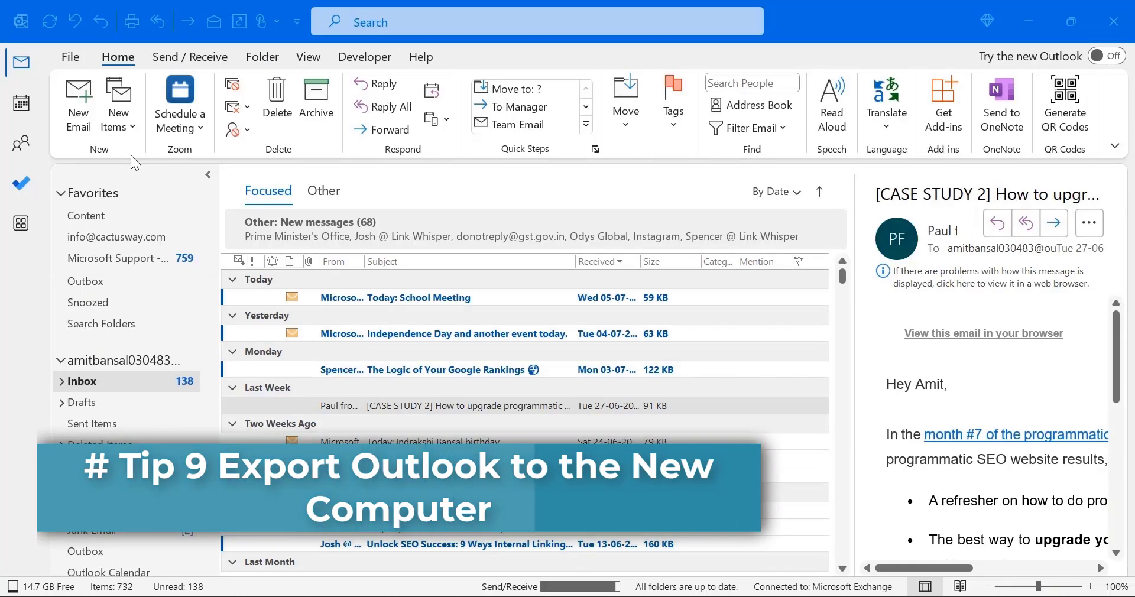
In desktop Outlook, start the Import and Export Wizard and choose exporting to a Comma Separated Values file.
{"action": "left_click", "coordinate": [67, 56]}
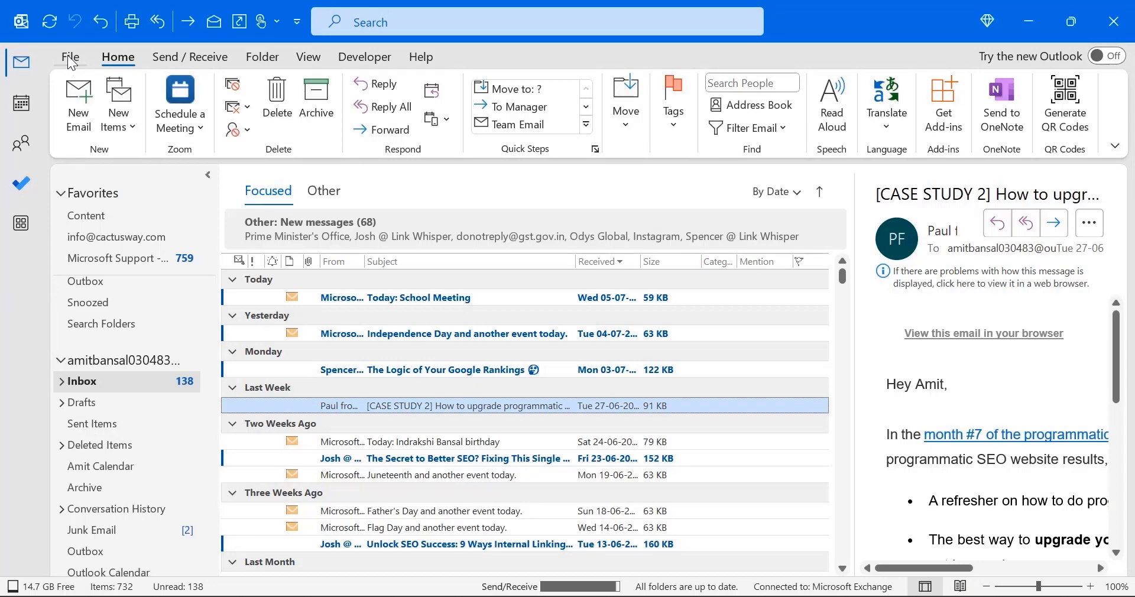
{"action": "left_click", "coordinate": [70, 58]}
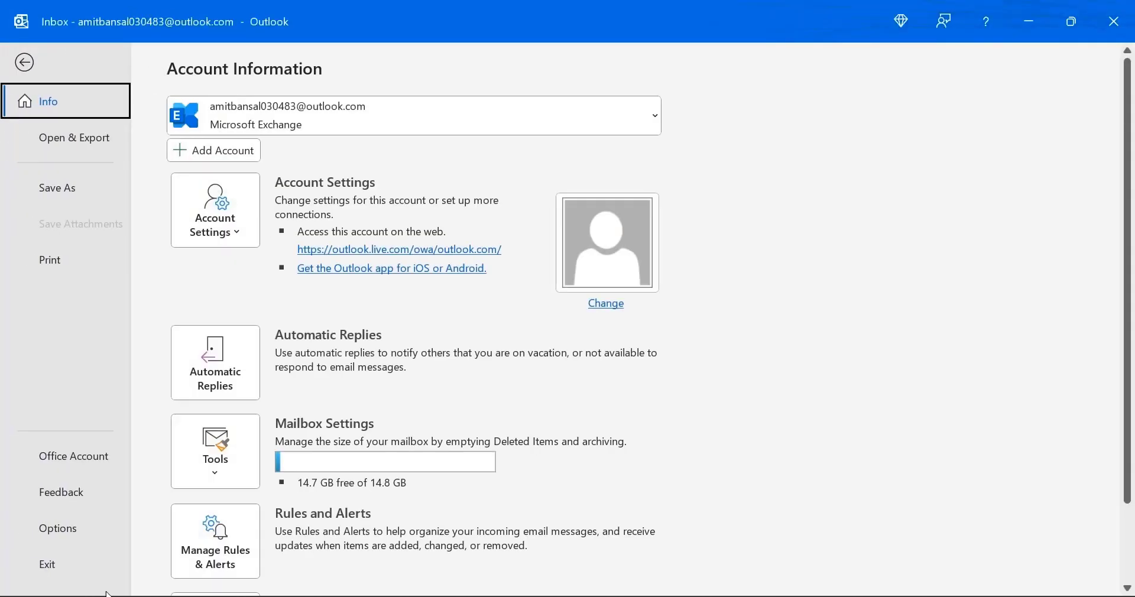
{"action": "left_click", "coordinate": [65, 526]}
{"action": "left_click", "coordinate": [42, 147]}
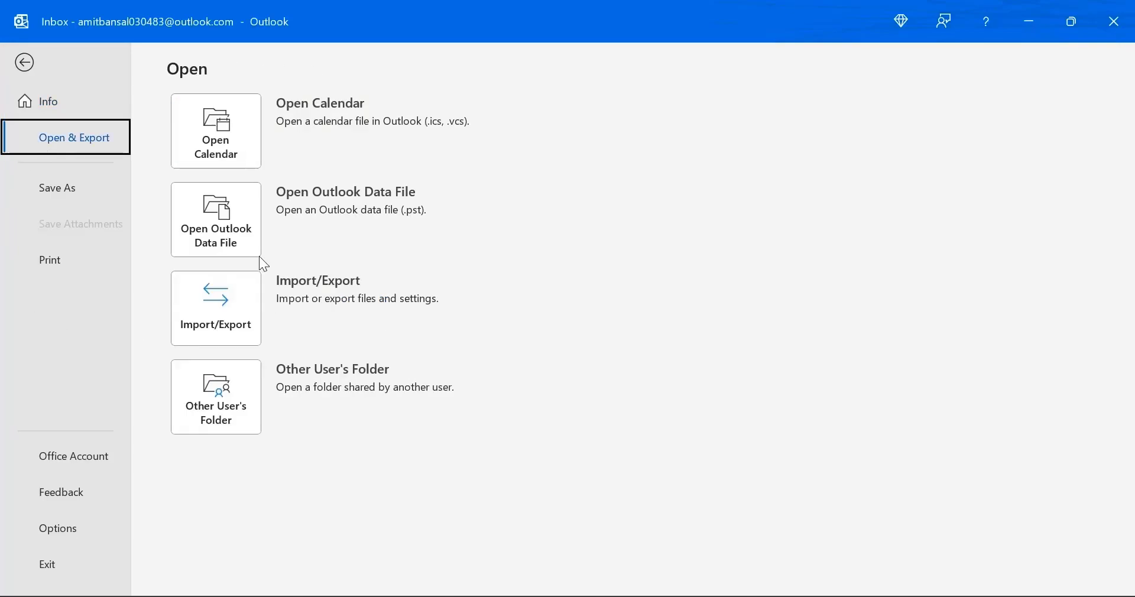
{"action": "left_click", "coordinate": [219, 326]}
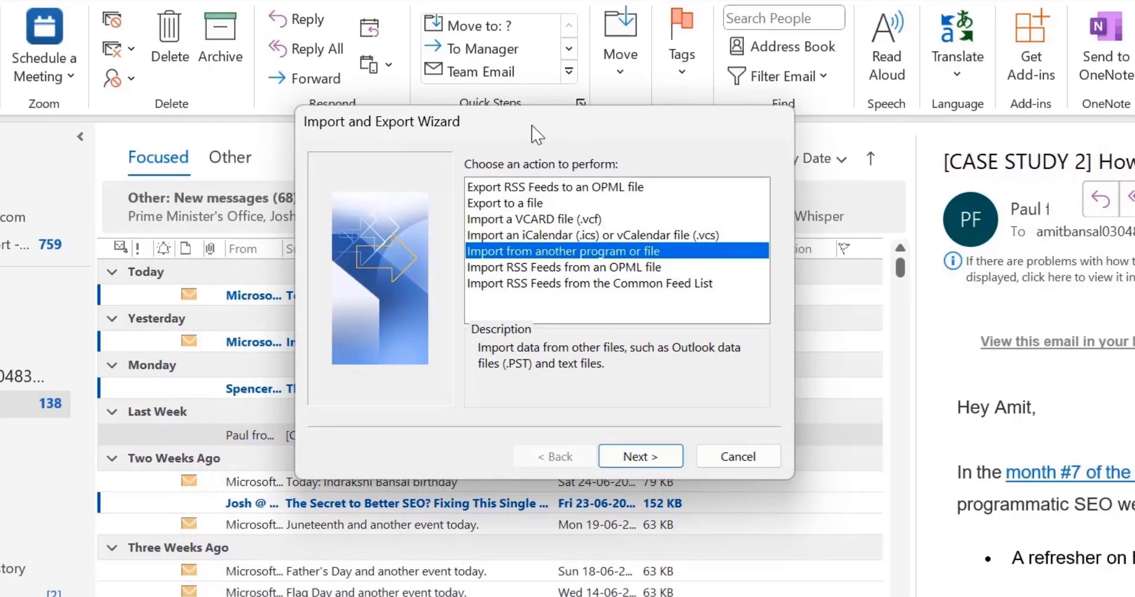
{"action": "left_click", "coordinate": [507, 204]}
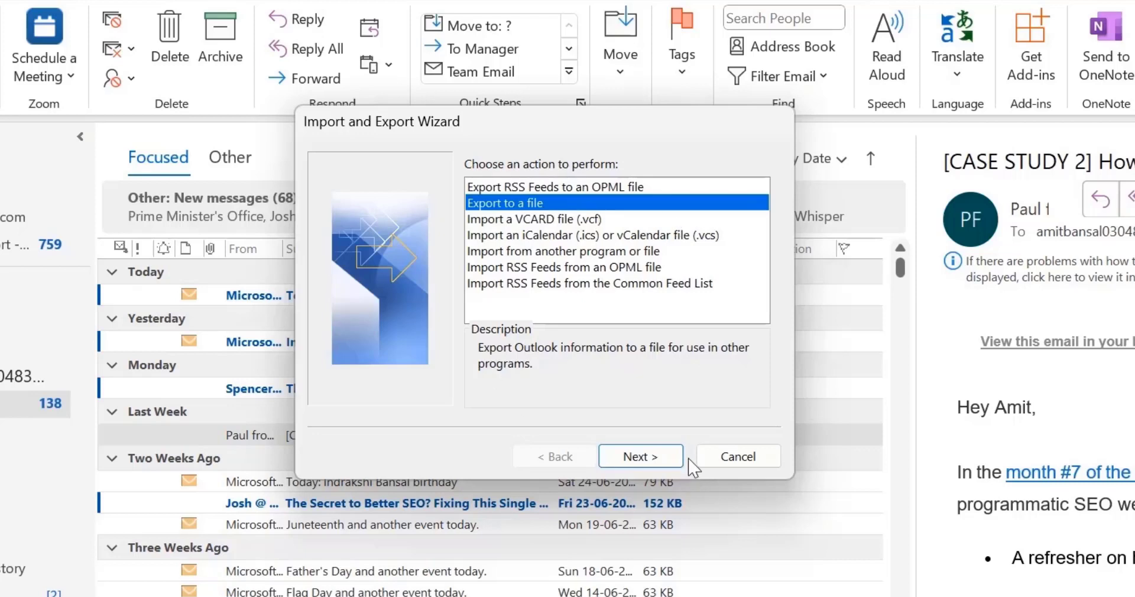
{"action": "left_click", "coordinate": [645, 456]}
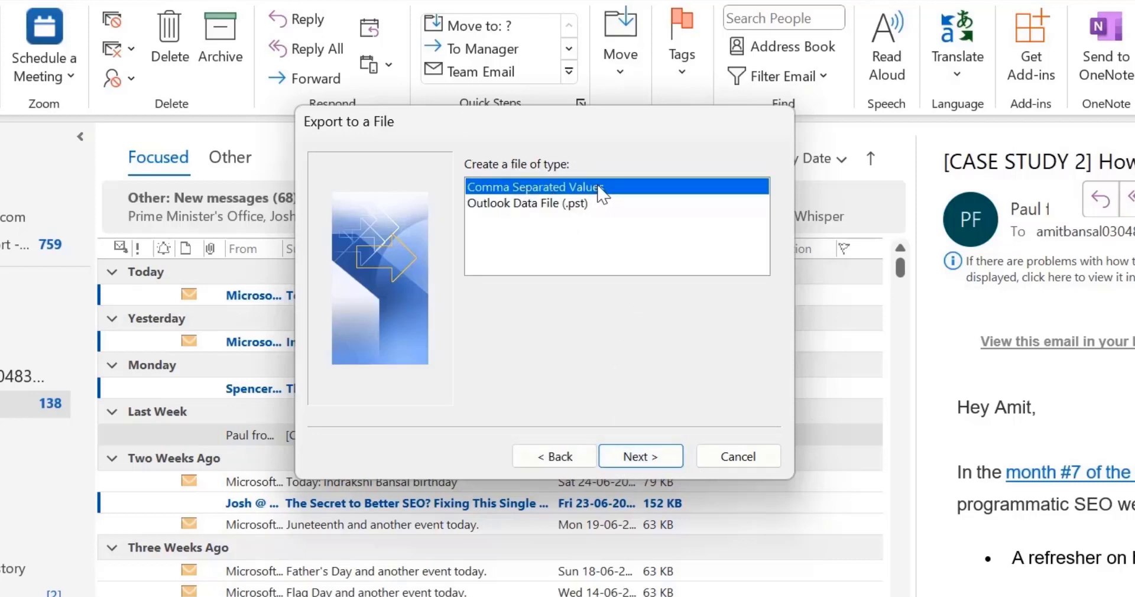
{"action": "left_click", "coordinate": [640, 456]}
Look through the folder tree and choose the [Gmail] folder as the export source.
{"action": "scroll", "coordinate": [626, 354], "scroll_direction": "up", "scroll_amount": 4}
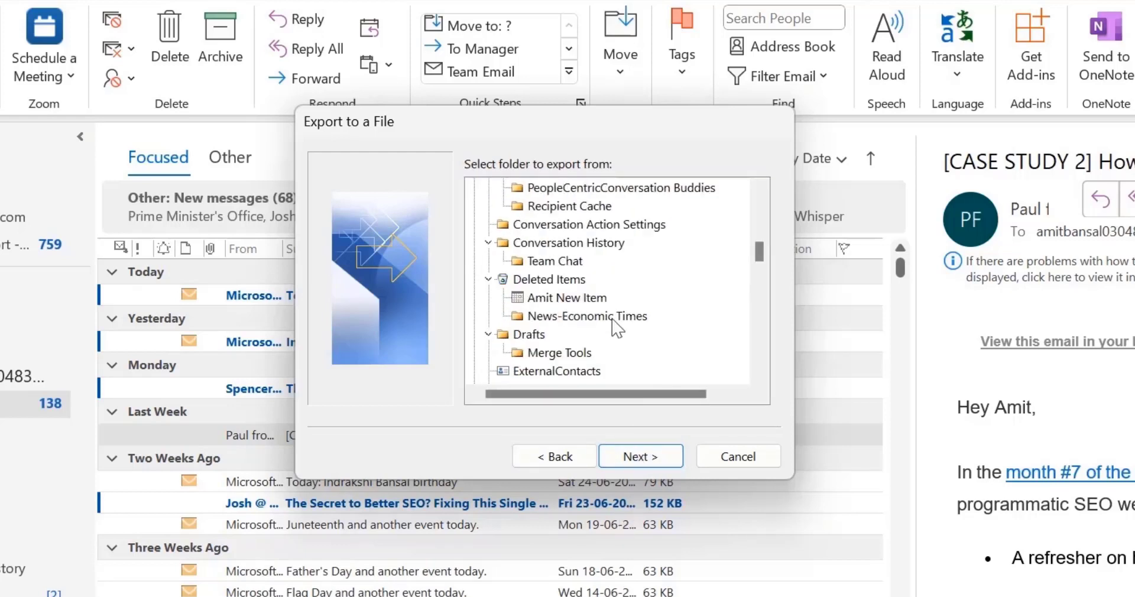
{"action": "scroll", "coordinate": [617, 327], "scroll_direction": "down", "scroll_amount": 5}
{"action": "scroll", "coordinate": [617, 327], "scroll_direction": "up", "scroll_amount": 3}
{"action": "left_click", "coordinate": [473, 187]}
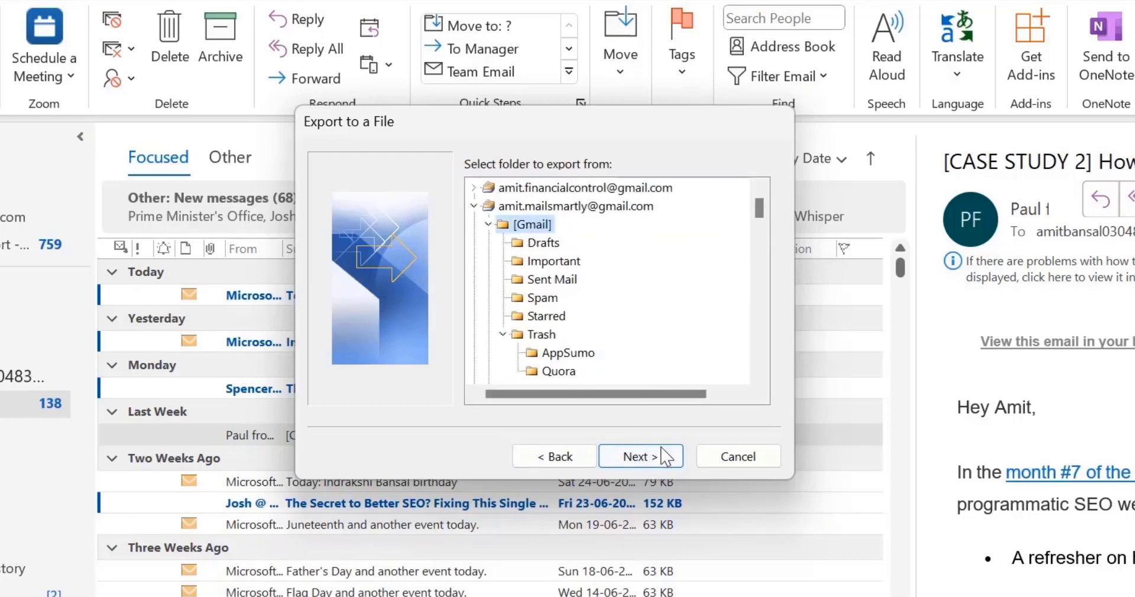
{"action": "left_click", "coordinate": [649, 456]}
Set the export destination to Mergecontact07-04-2023.csv on the Desktop and finish exporting the email messages.
{"action": "left_click", "coordinate": [742, 192]}
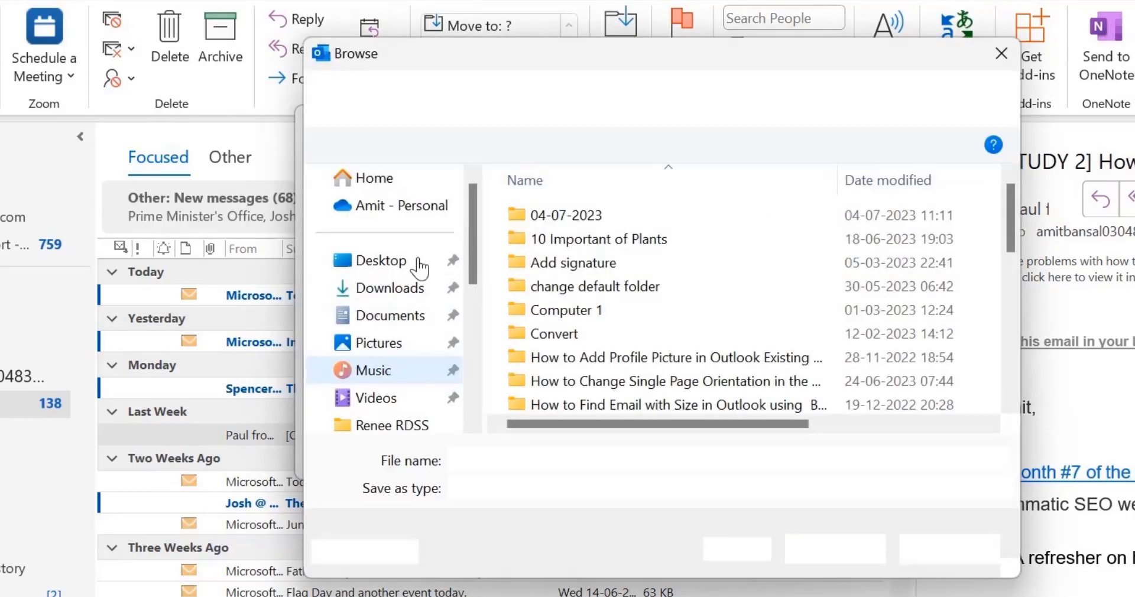
{"action": "left_click", "coordinate": [342, 260]}
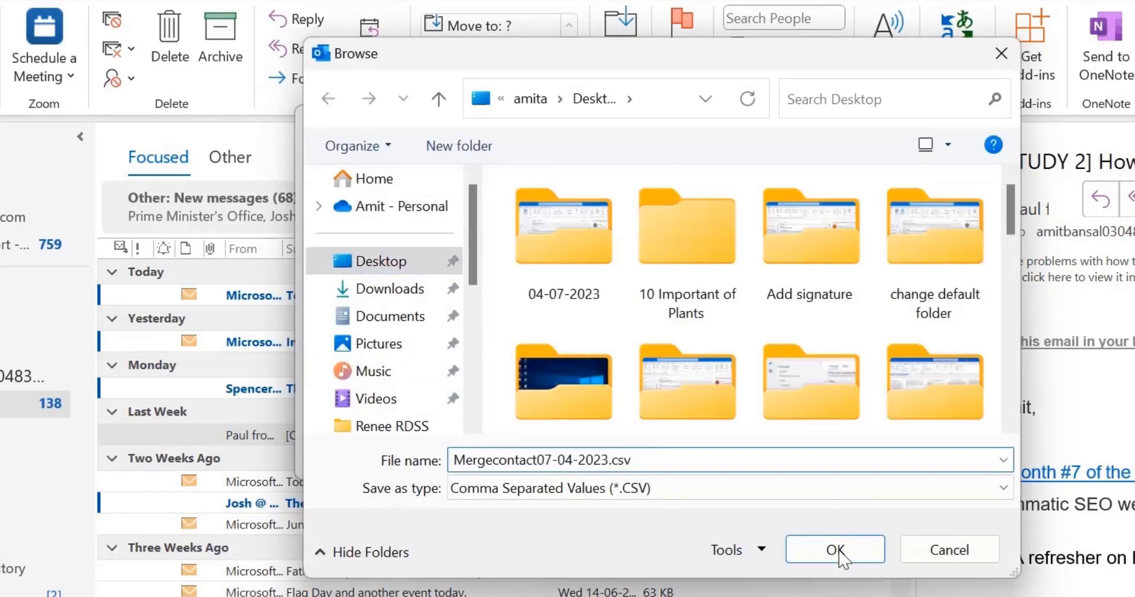
{"action": "left_click", "coordinate": [834, 549]}
{"action": "left_click", "coordinate": [651, 459]}
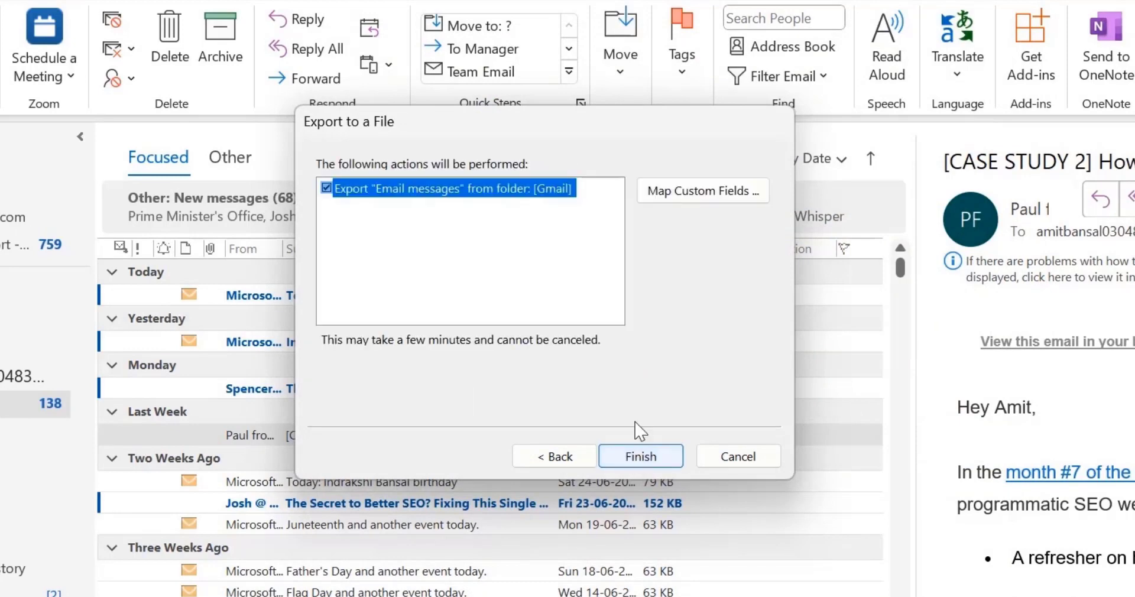
{"action": "left_click", "coordinate": [646, 459]}
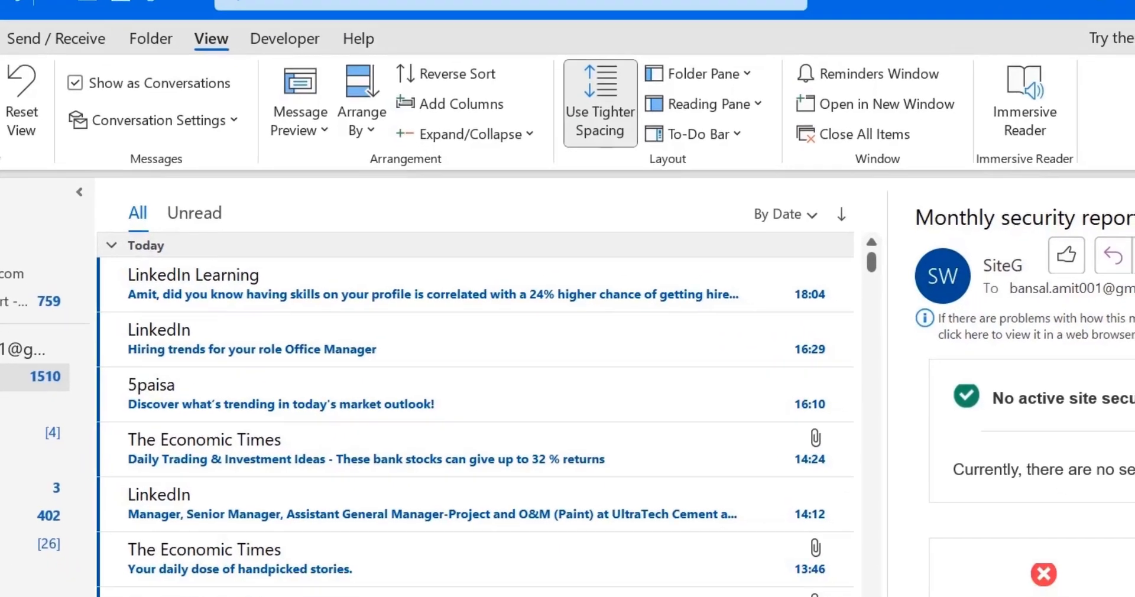
Add a conditional formatting rule named Highlight to the inbox's view settings.
{"action": "left_click", "coordinate": [0, 107]}
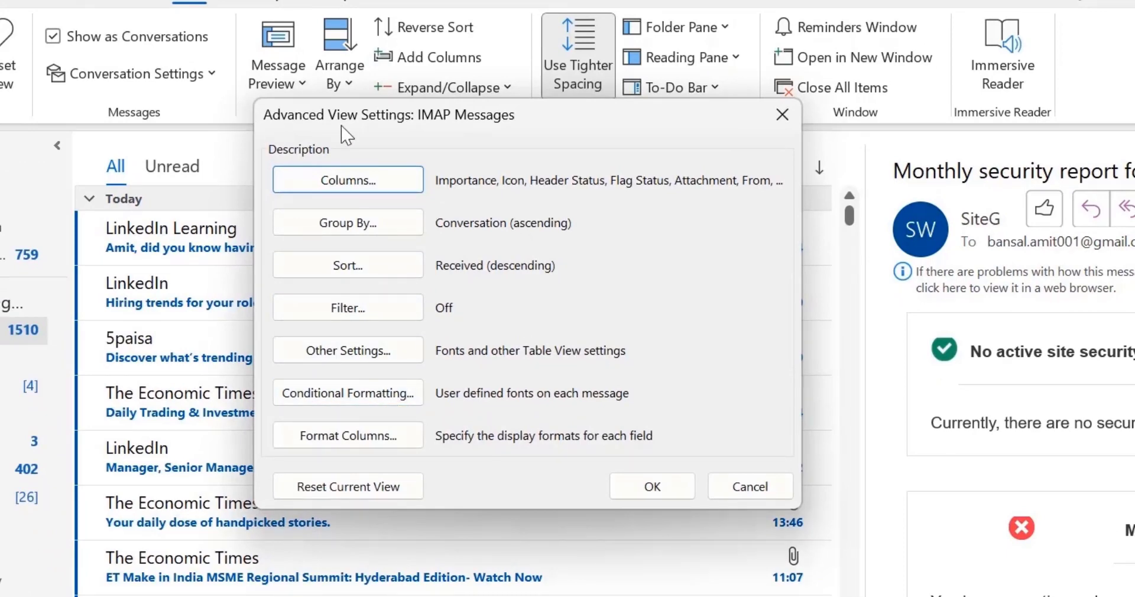
{"action": "left_click", "coordinate": [372, 394]}
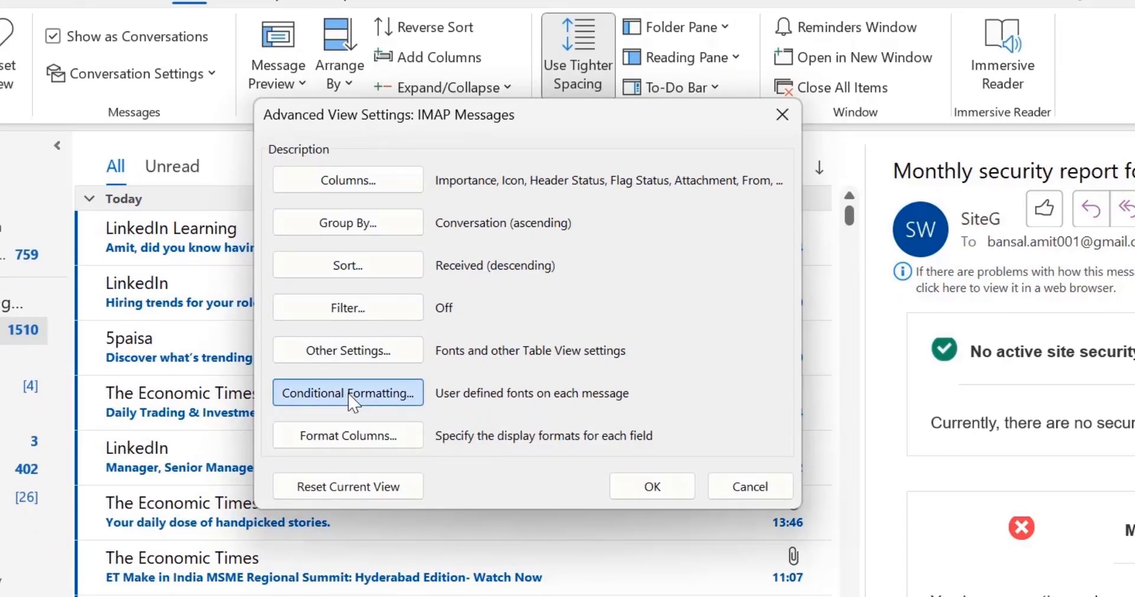
{"action": "left_click_drag", "start_coordinate": [447, 126], "coordinate": [372, 130]}
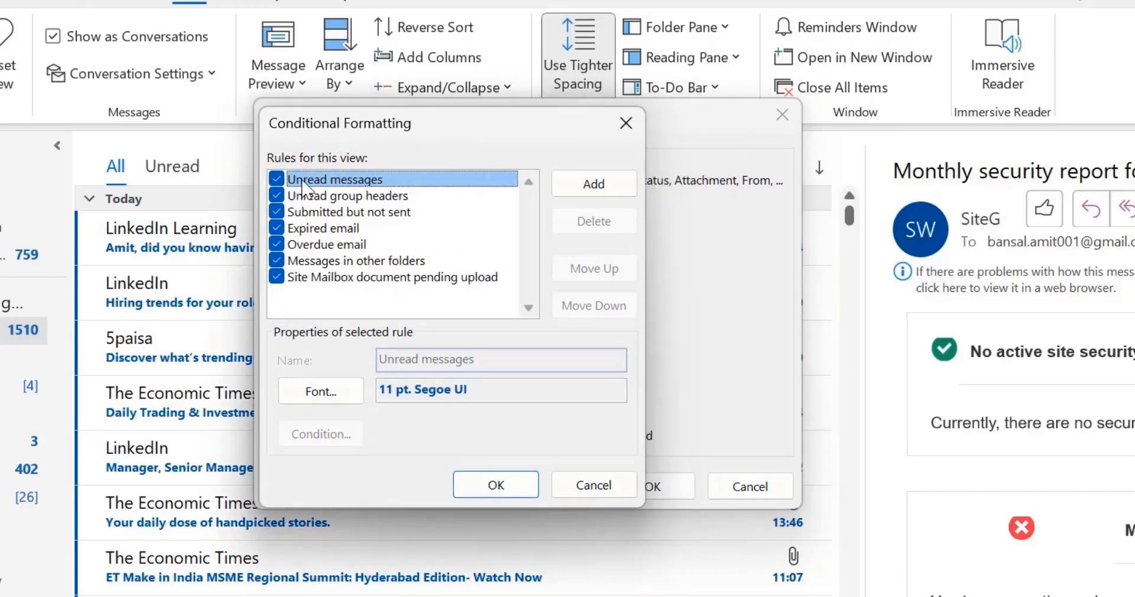
{"action": "left_click", "coordinate": [594, 184]}
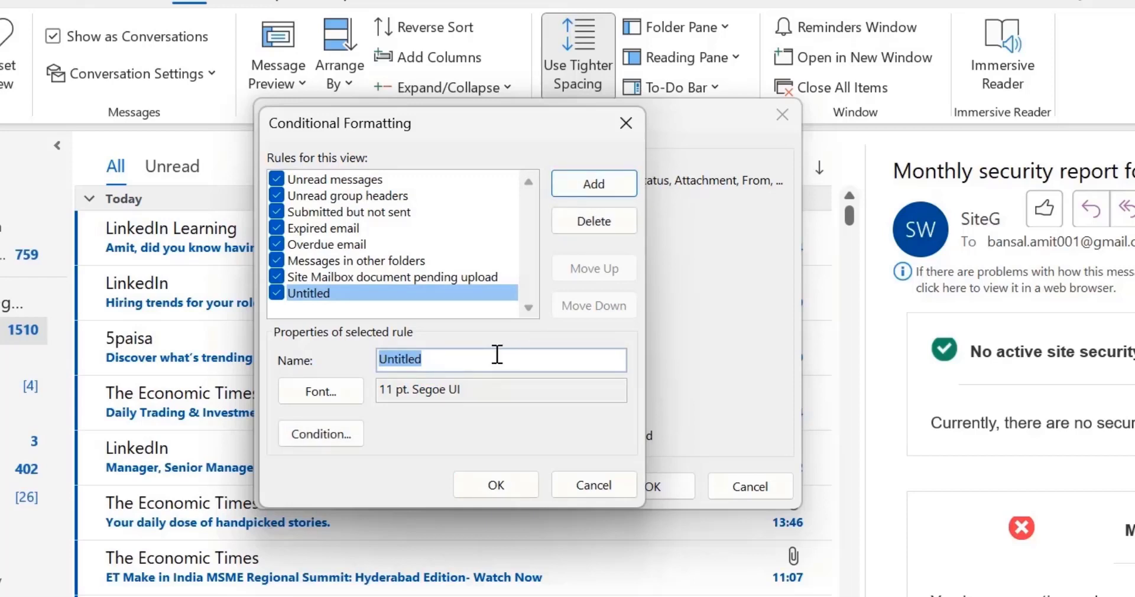
{"action": "type", "text": "Highlight"}
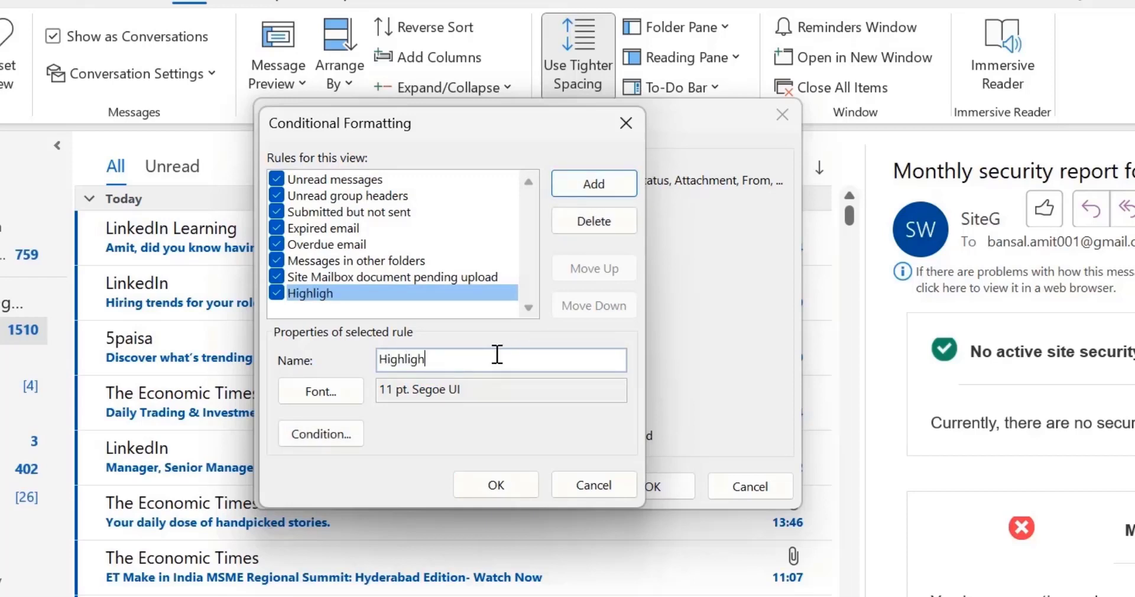
Try Lime as the Highlight rule's font colour, settle on Red and accept the font.
{"action": "left_click", "coordinate": [327, 395]}
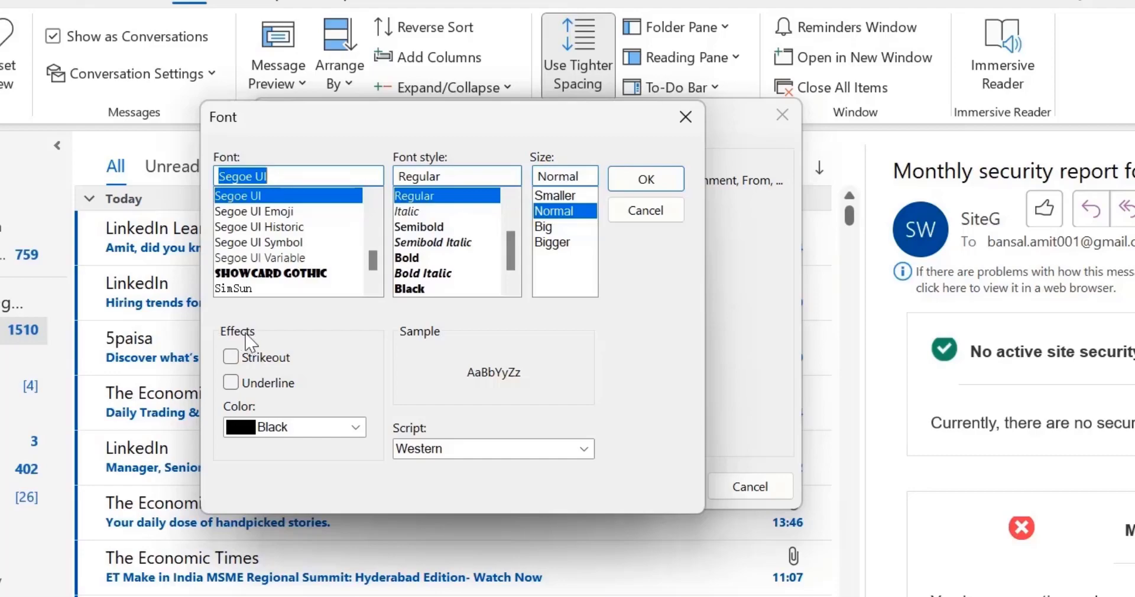
{"action": "left_click", "coordinate": [355, 427]}
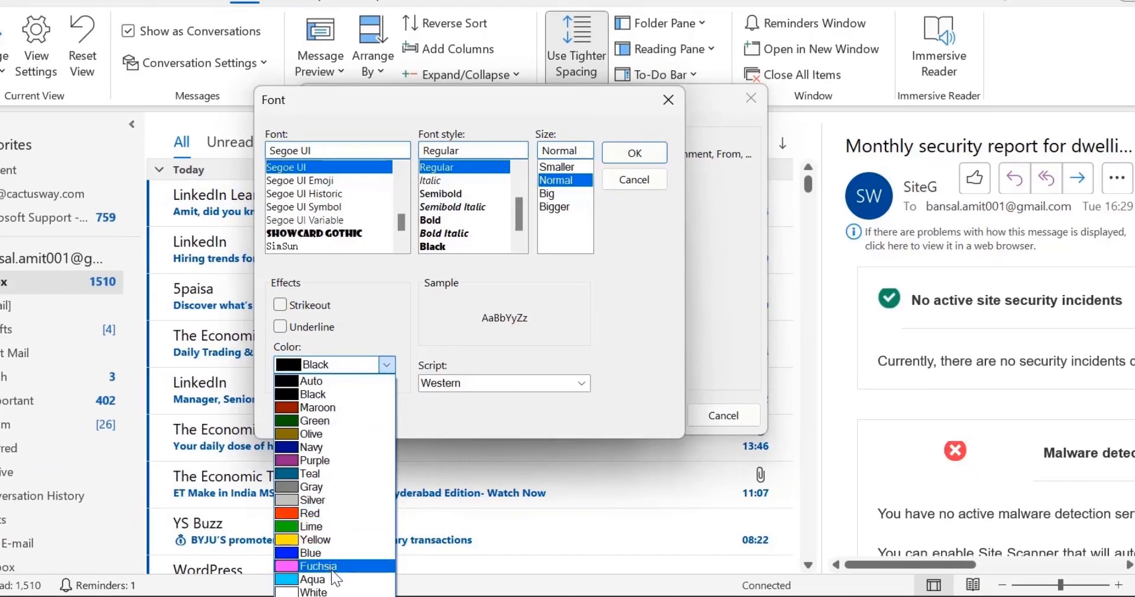
{"action": "left_click", "coordinate": [331, 526]}
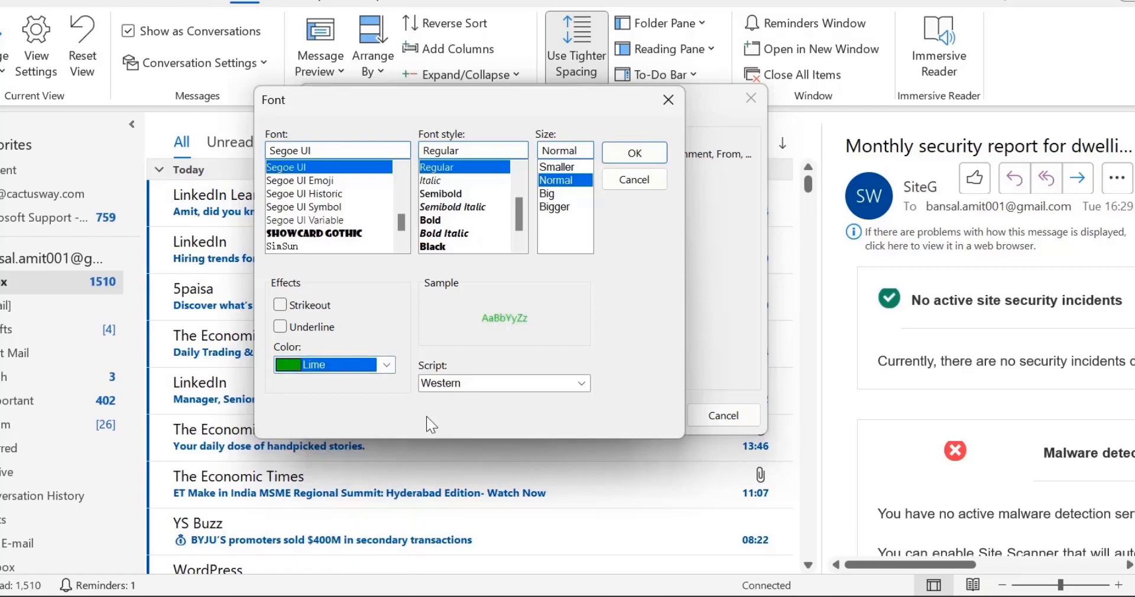
{"action": "left_click", "coordinate": [386, 364]}
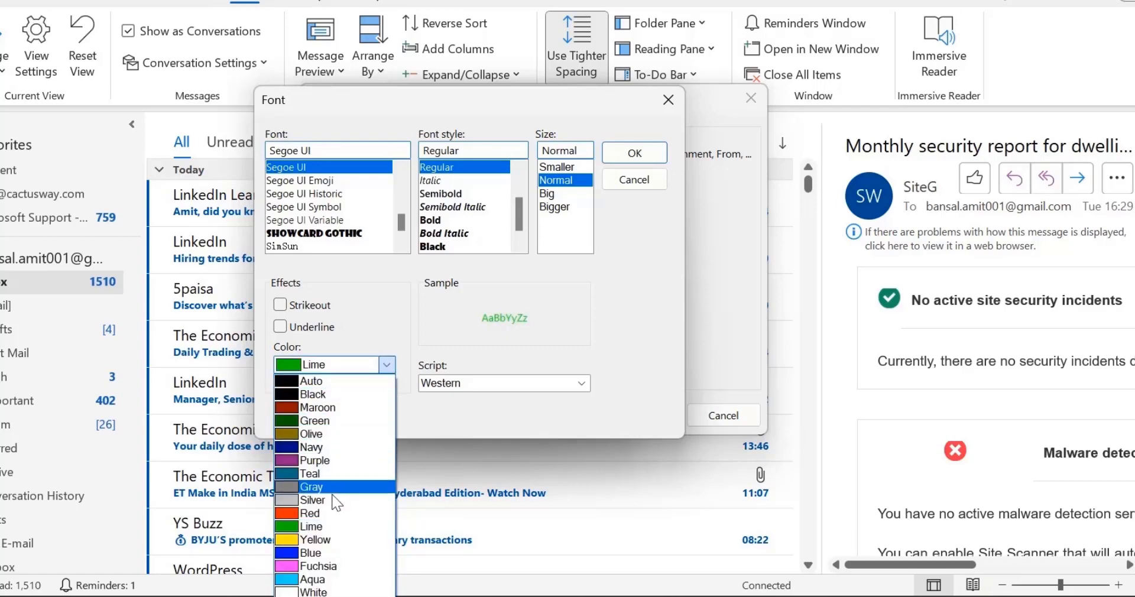
{"action": "left_click", "coordinate": [324, 512]}
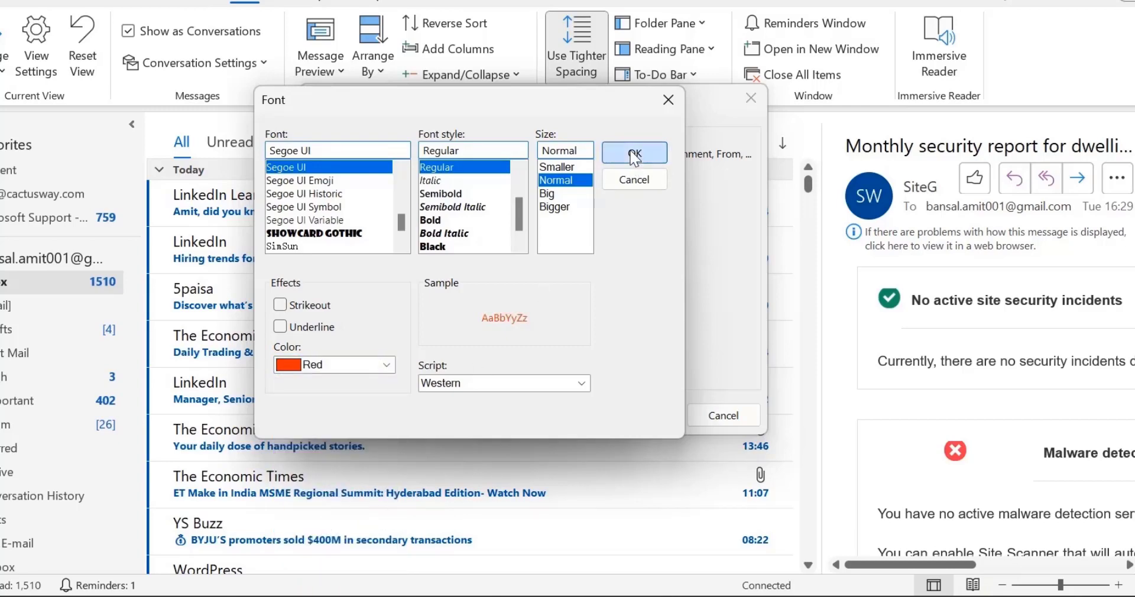
{"action": "left_click", "coordinate": [632, 155]}
Define an advanced filter criterion for the Highlight rule on the Received field and look through its date conditions.
{"action": "left_click", "coordinate": [359, 372]}
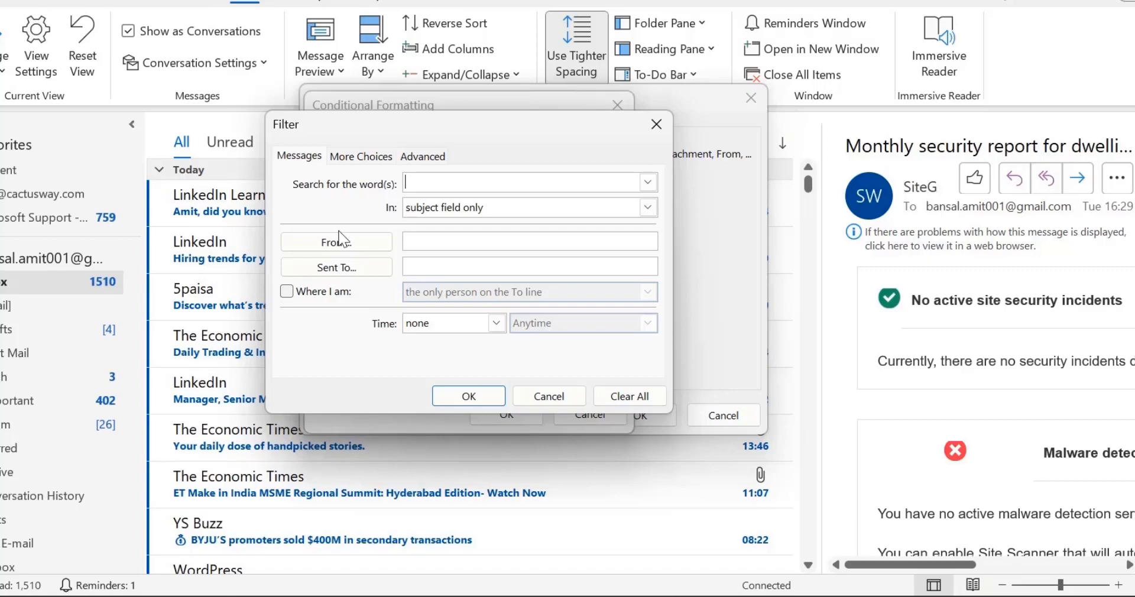
{"action": "left_click", "coordinate": [360, 156]}
{"action": "left_click", "coordinate": [417, 157]}
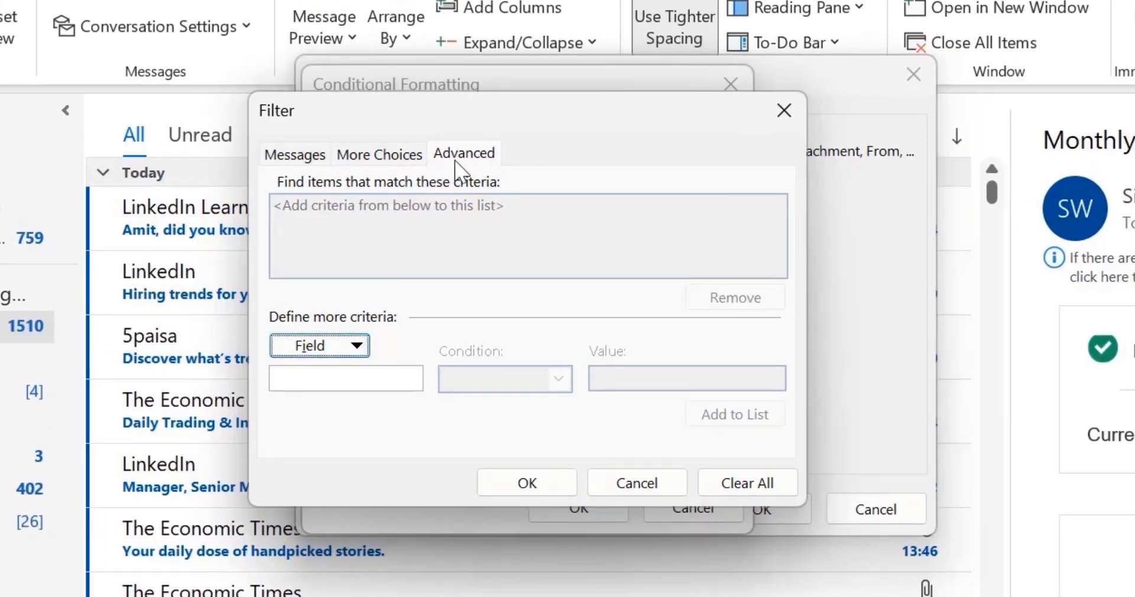
{"action": "left_click", "coordinate": [357, 348]}
{"action": "left_click", "coordinate": [388, 378]}
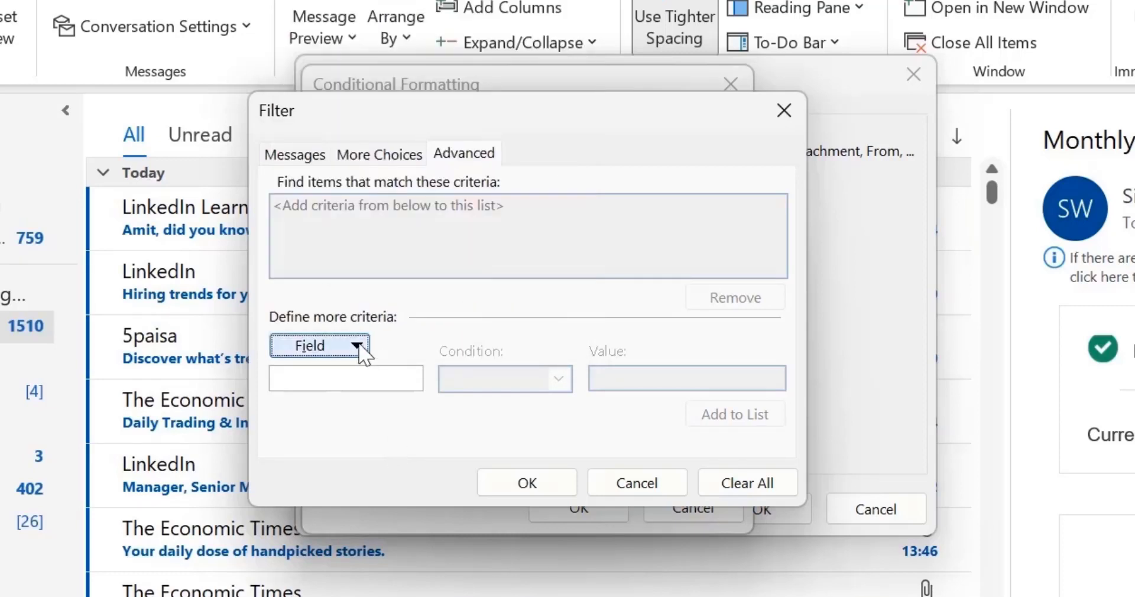
{"action": "left_click", "coordinate": [353, 373]}
{"action": "type", "text": "Received"}
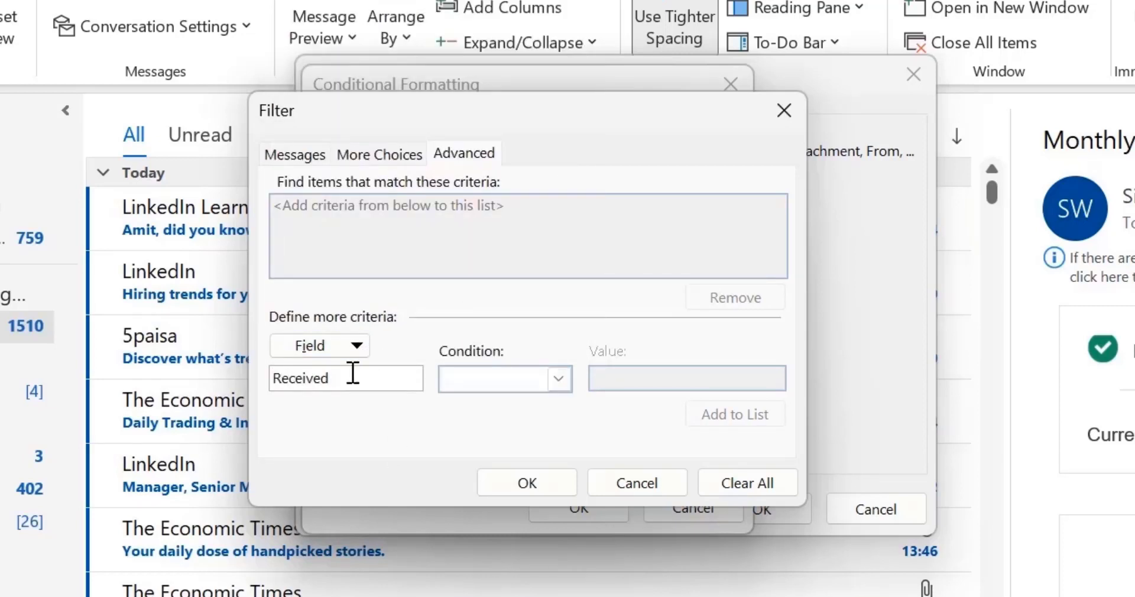
{"action": "left_click", "coordinate": [496, 379]}
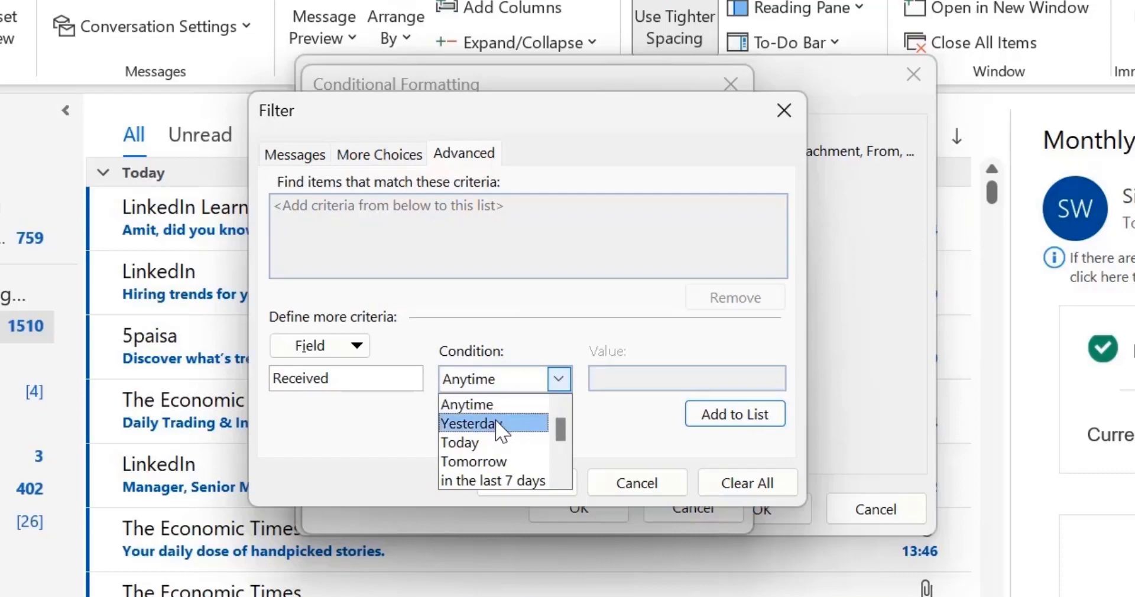
{"action": "scroll", "coordinate": [513, 455], "scroll_direction": "down", "scroll_amount": 1}
{"action": "scroll", "coordinate": [512, 456], "scroll_direction": "down", "scroll_amount": 2}
Choose Received from the available mail fields, review its date conditions and keep Anytime.
{"action": "left_click", "coordinate": [317, 348]}
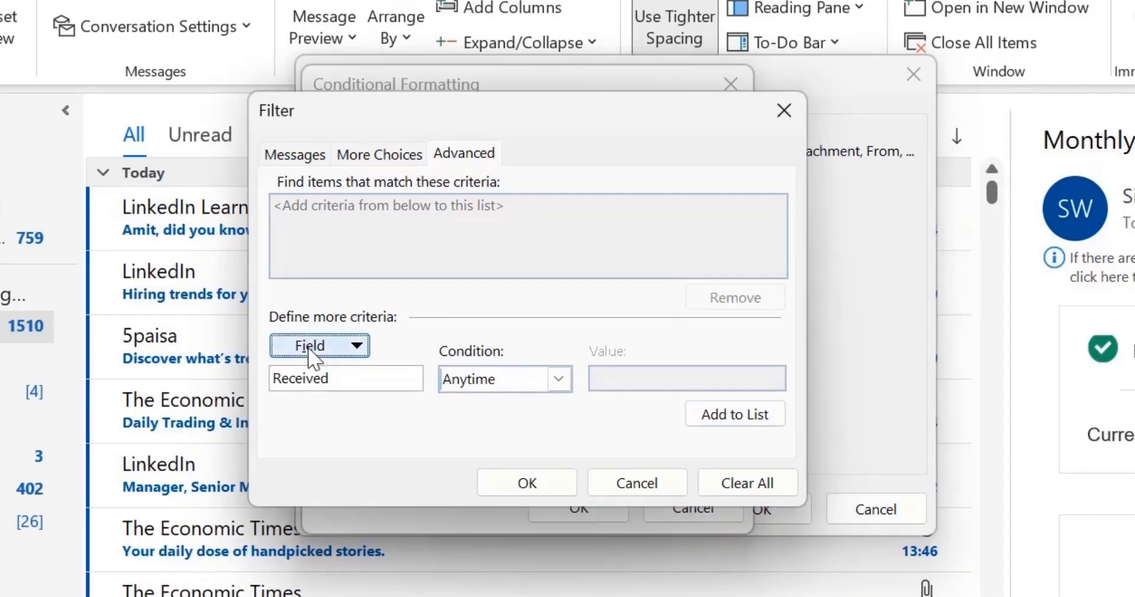
{"action": "left_click", "coordinate": [317, 349]}
{"action": "mouse_move", "coordinate": [435, 0]}
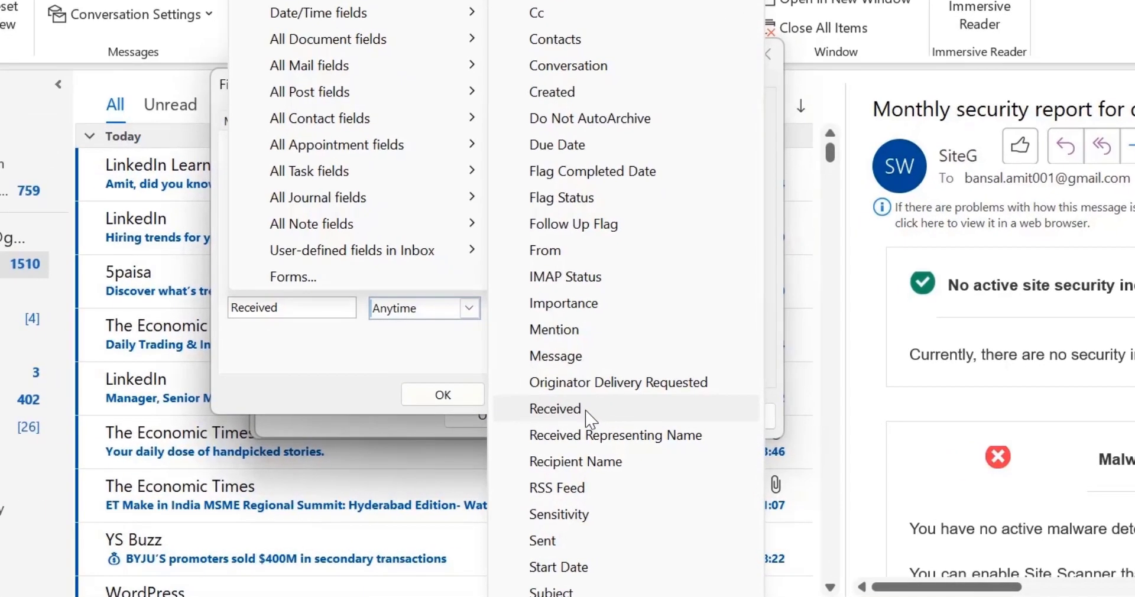
{"action": "left_click", "coordinate": [585, 412]}
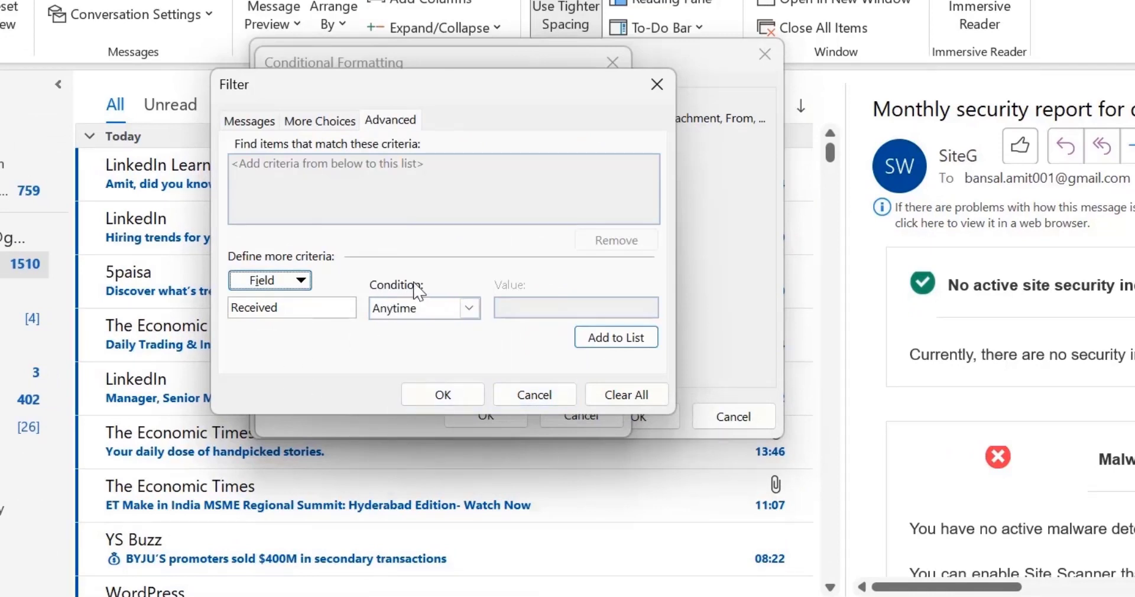
{"action": "left_click", "coordinate": [469, 309]}
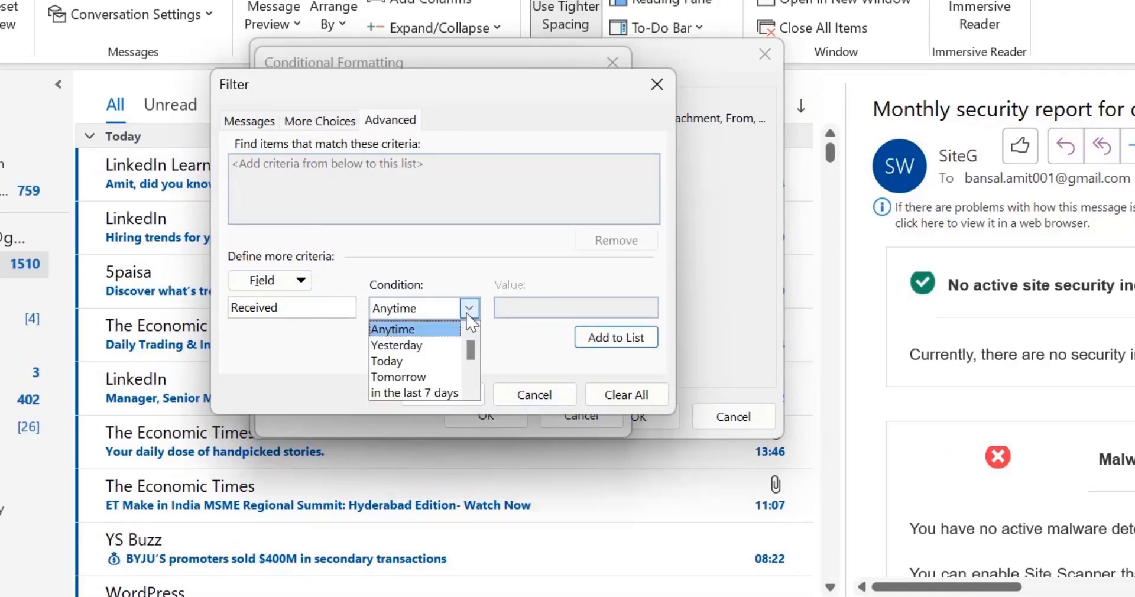
{"action": "scroll", "coordinate": [437, 383], "scroll_direction": "down", "scroll_amount": 2}
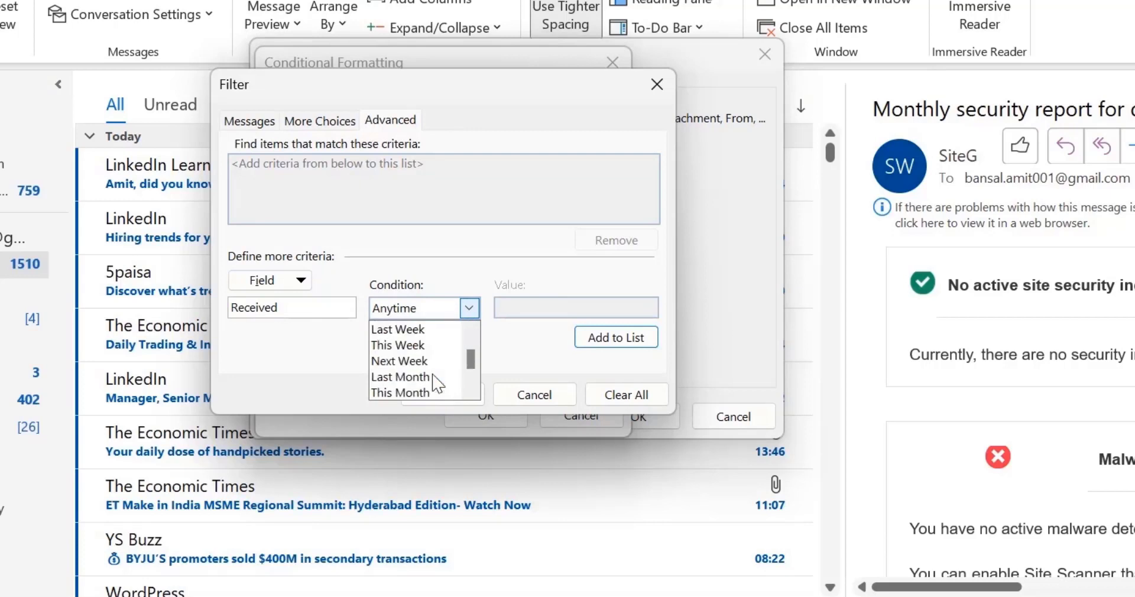
{"action": "scroll", "coordinate": [437, 383], "scroll_direction": "down", "scroll_amount": 3}
{"action": "scroll", "coordinate": [435, 383], "scroll_direction": "up", "scroll_amount": 5}
{"action": "left_click", "coordinate": [419, 330]}
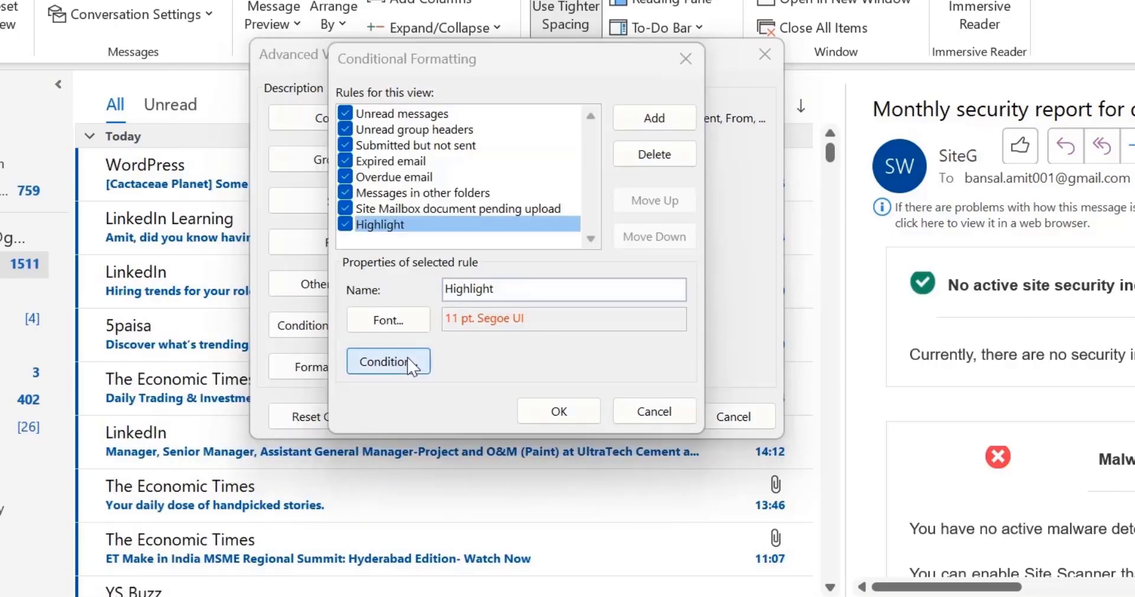
Reopen the Highlight rule's condition and choose Contacts as the address book for the sender criterion.
{"action": "left_click", "coordinate": [380, 361]}
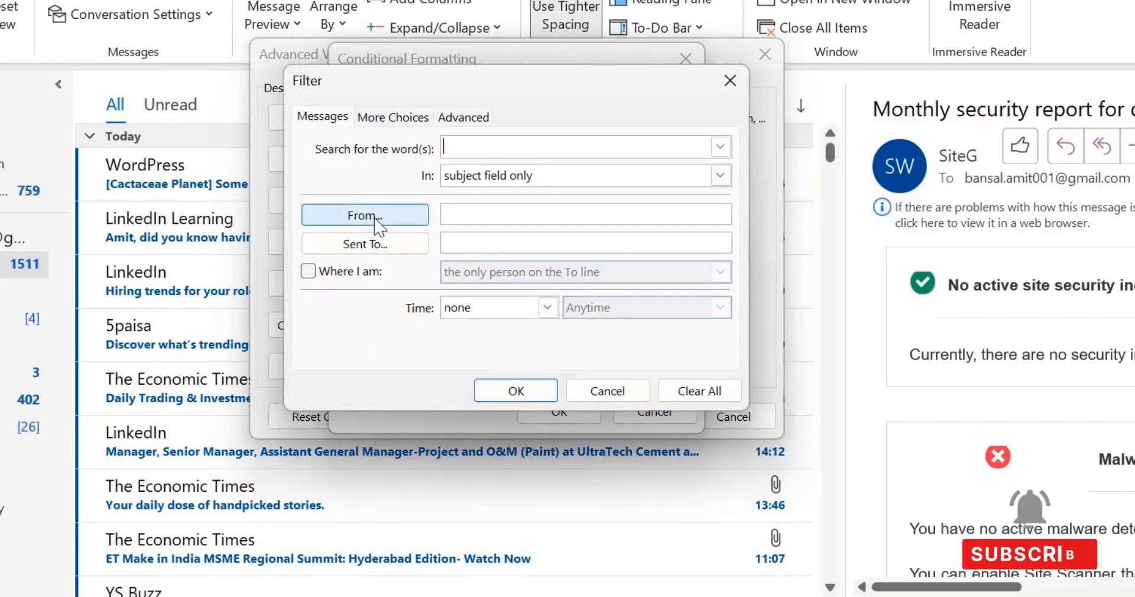
{"action": "left_click", "coordinate": [344, 216]}
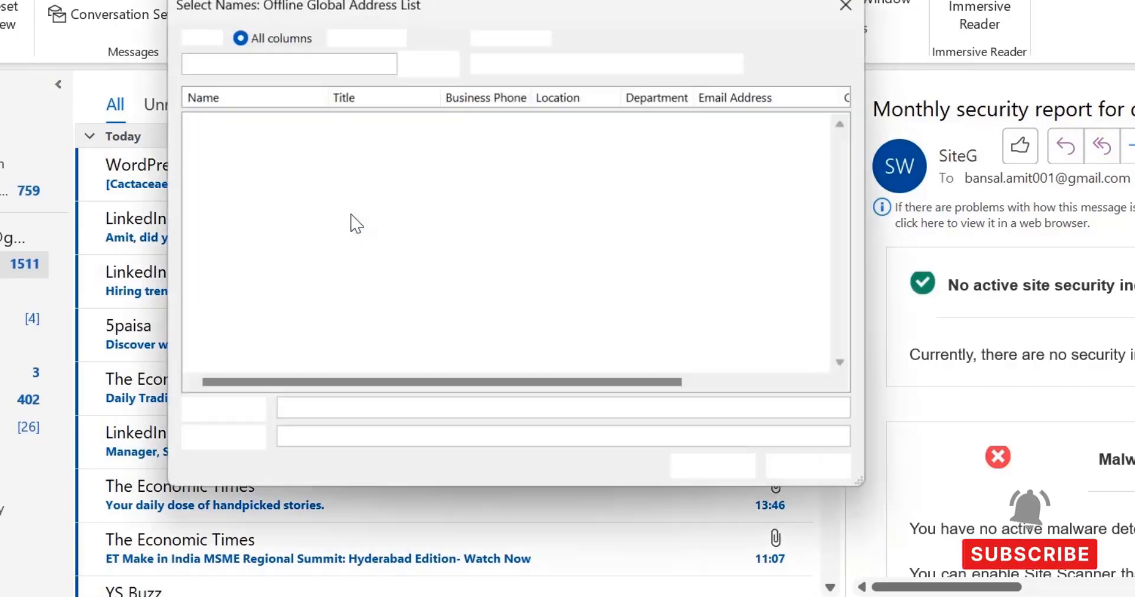
{"action": "left_click_drag", "start_coordinate": [271, 7], "coordinate": [257, 73]}
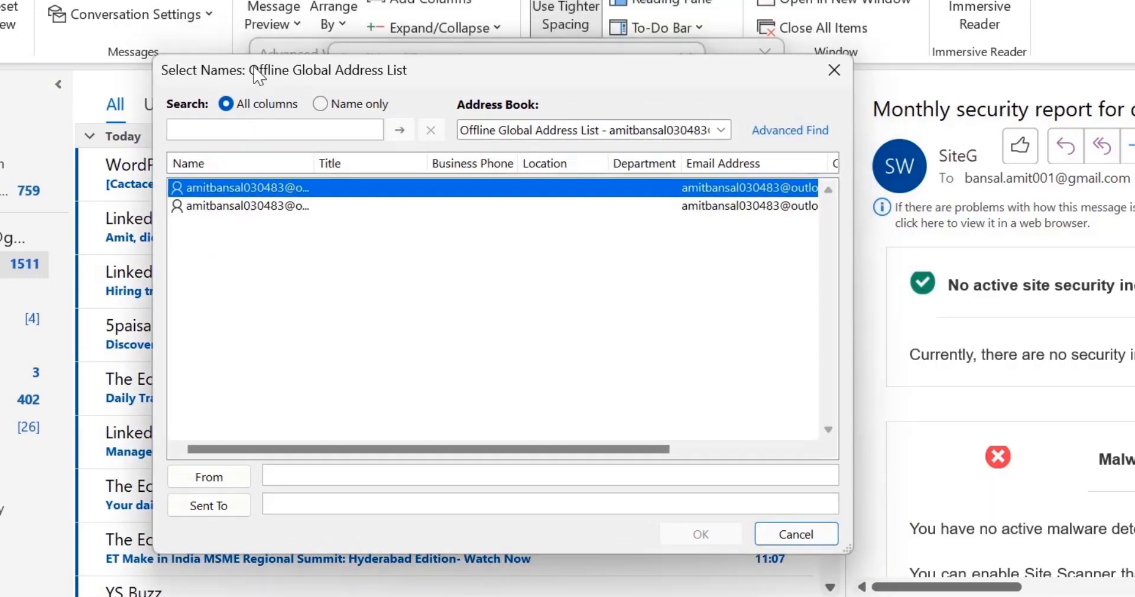
{"action": "left_click", "coordinate": [720, 129]}
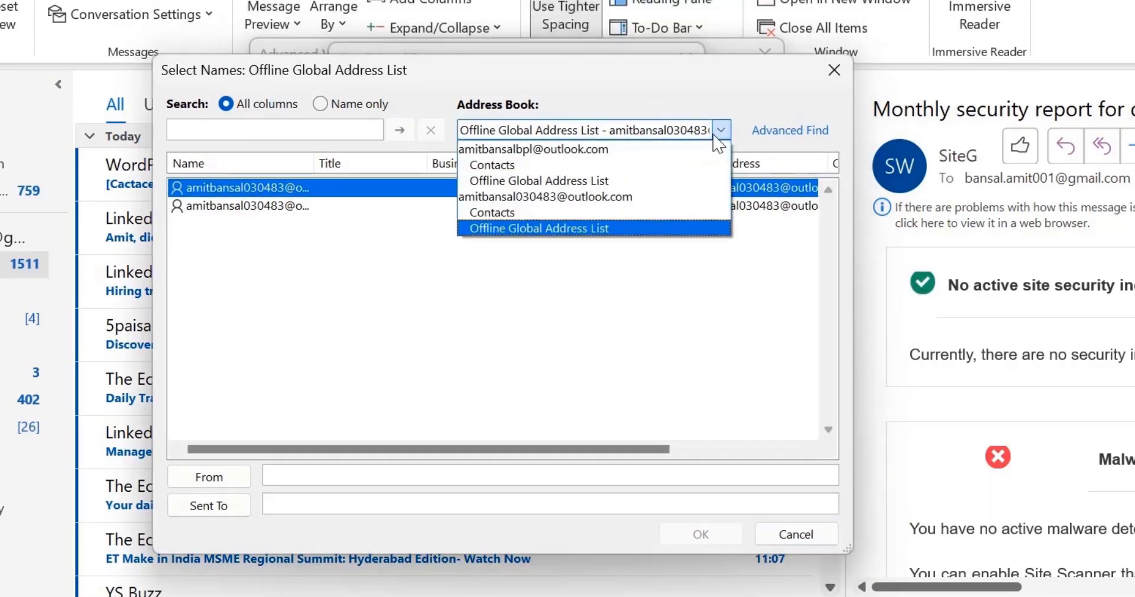
{"action": "left_click", "coordinate": [549, 213]}
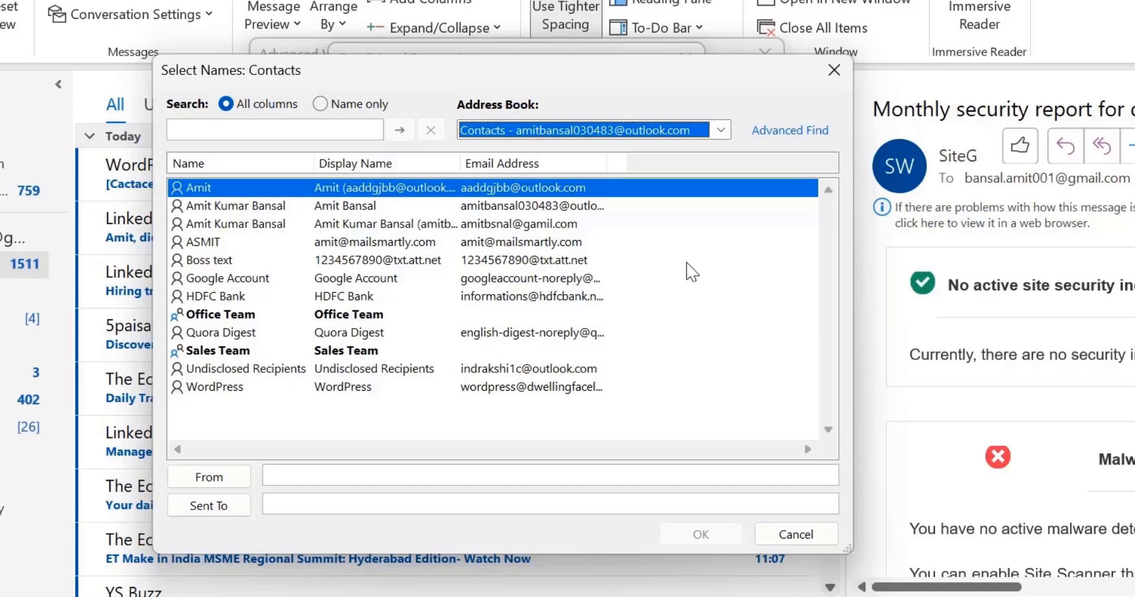
Set the contact with the gamil.com address as the rule's sender, then save the rule and the view settings.
{"action": "left_click", "coordinate": [206, 224]}
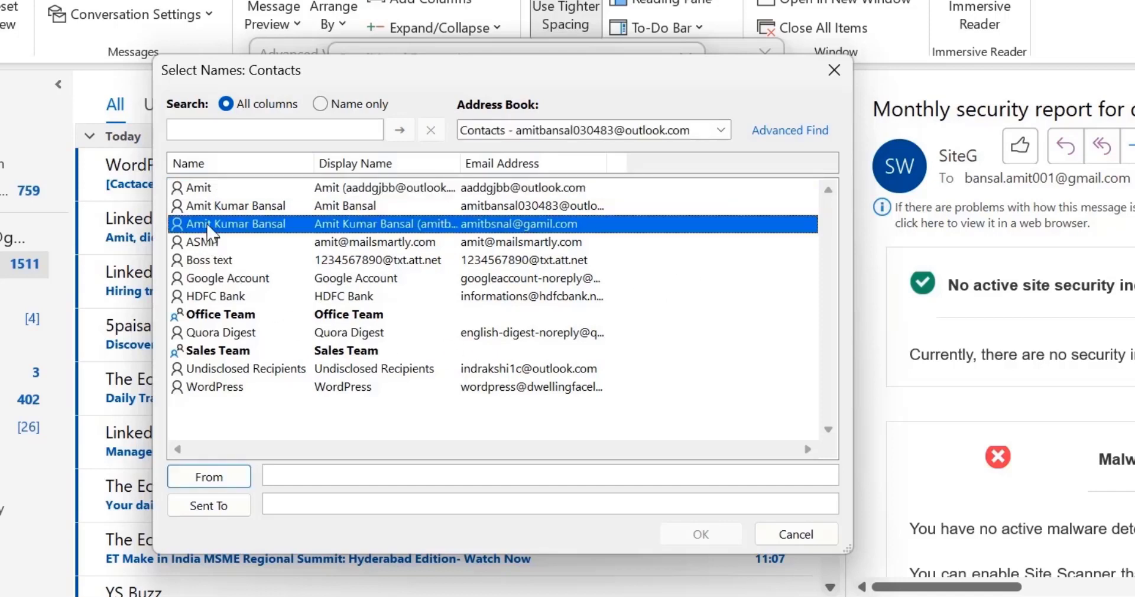
{"action": "left_click", "coordinate": [232, 480]}
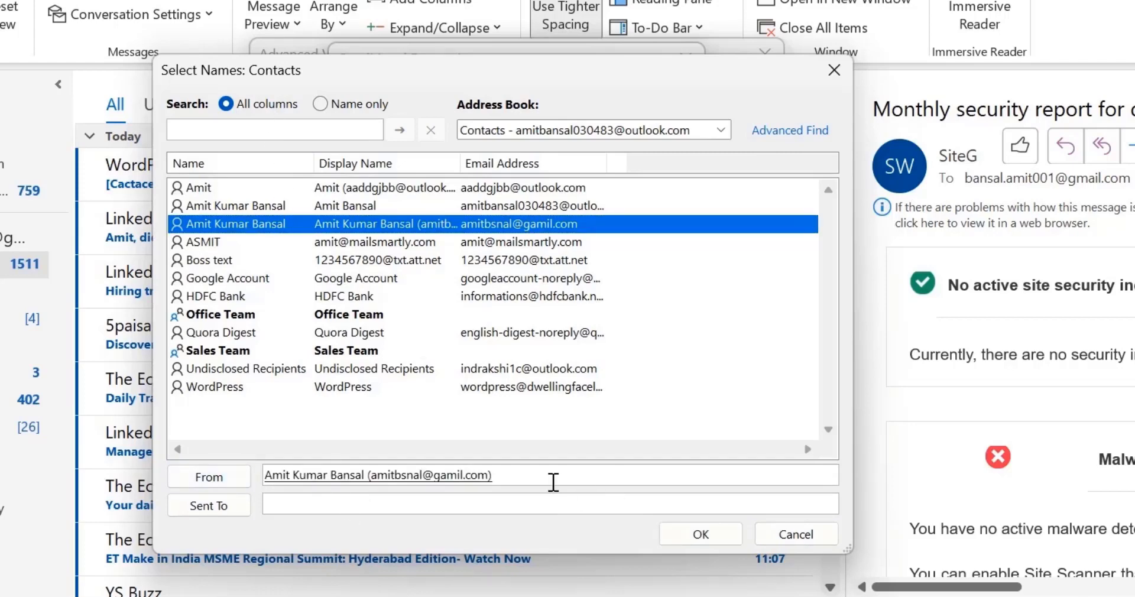
{"action": "left_click", "coordinate": [718, 539]}
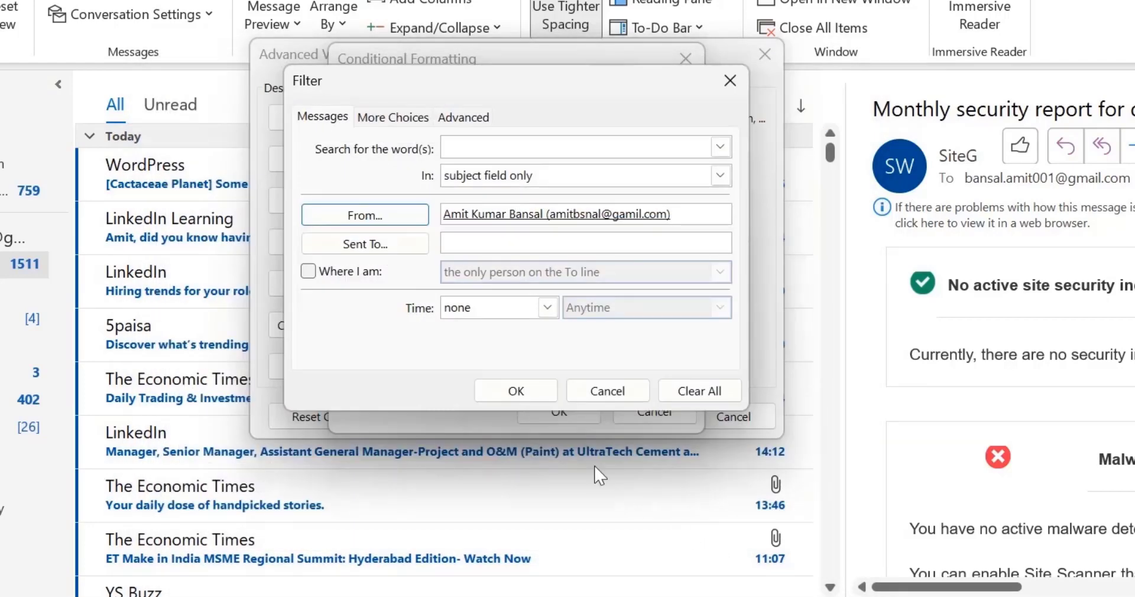
{"action": "left_click", "coordinate": [515, 391]}
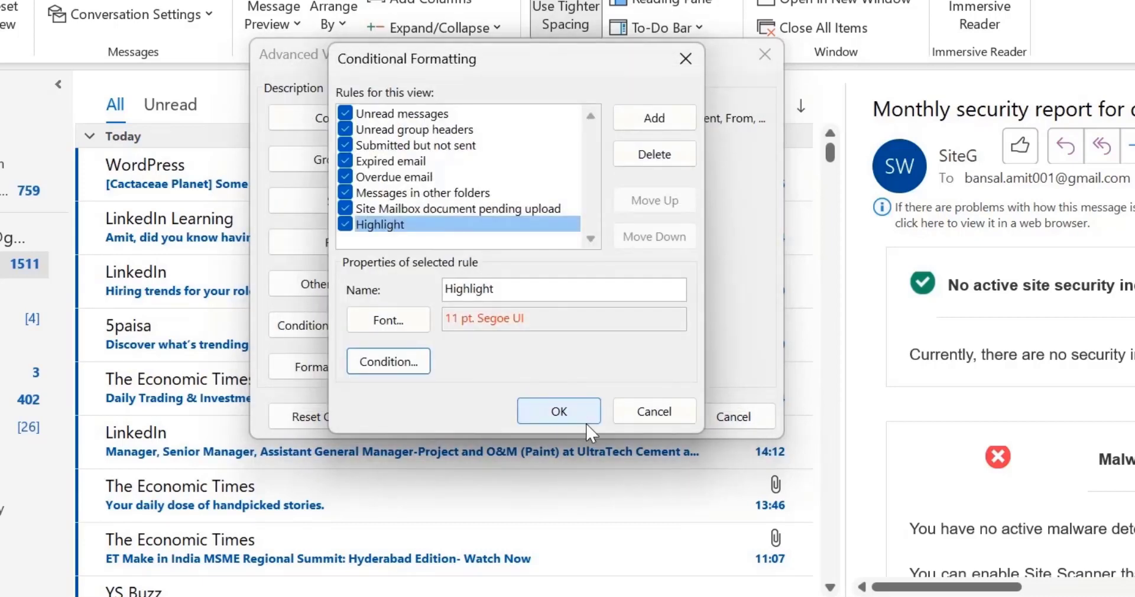
{"action": "left_click", "coordinate": [562, 413]}
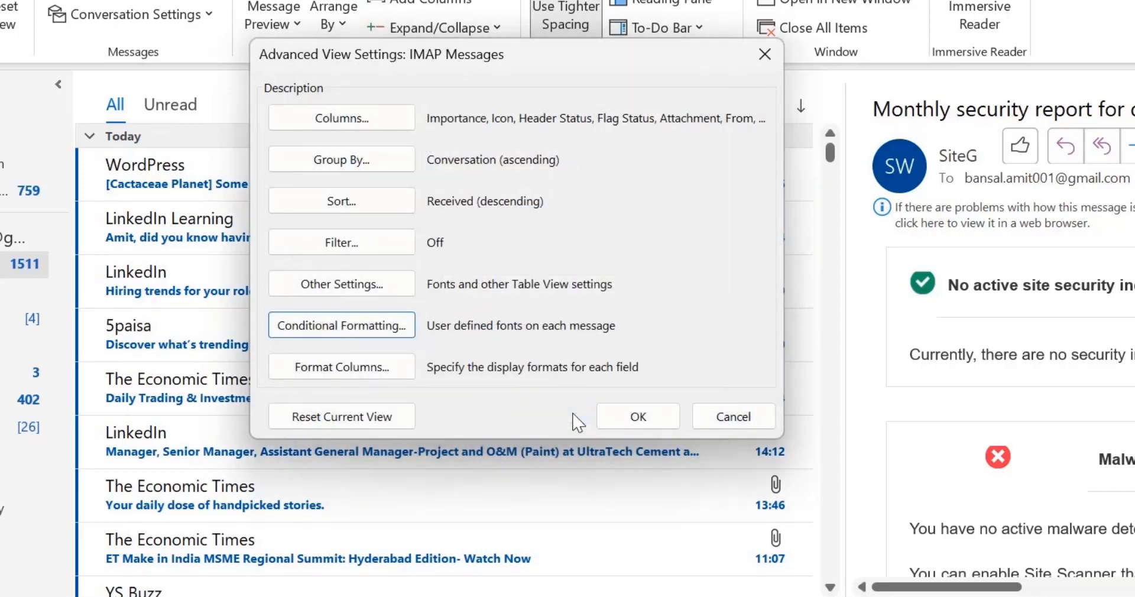
{"action": "left_click", "coordinate": [634, 421]}
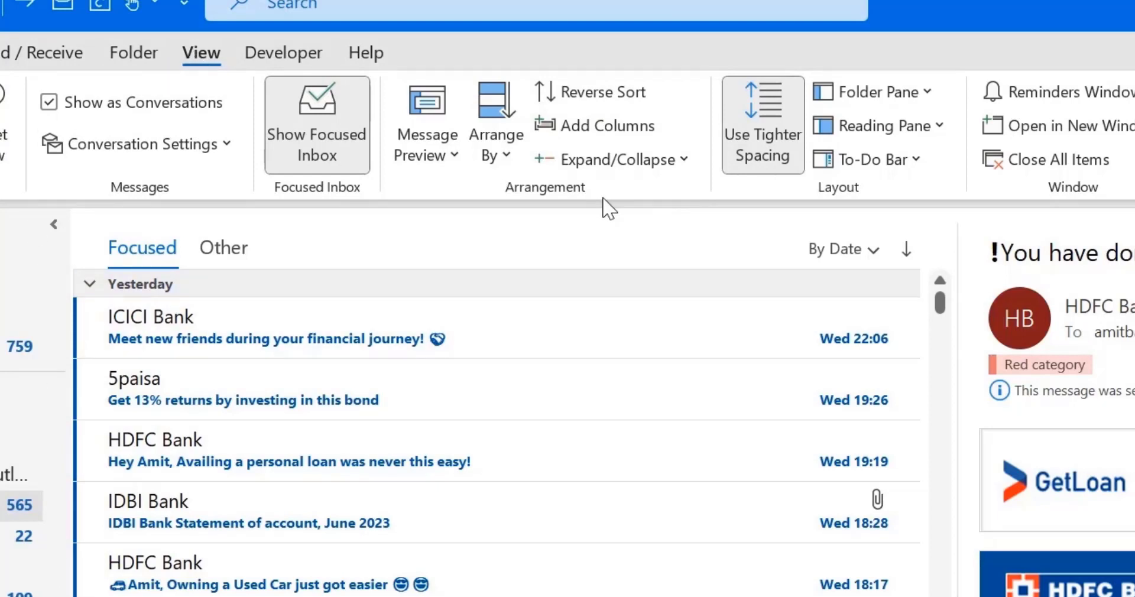
Set the message preview to 3 lines for this folder only.
{"action": "left_click", "coordinate": [449, 159]}
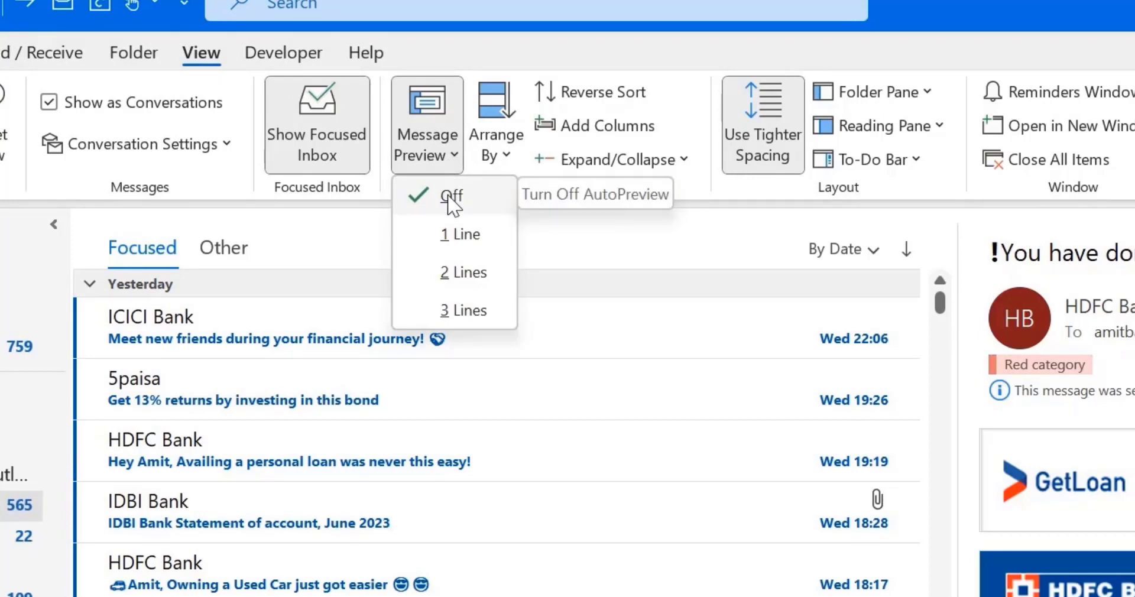
{"action": "left_click", "coordinate": [464, 312]}
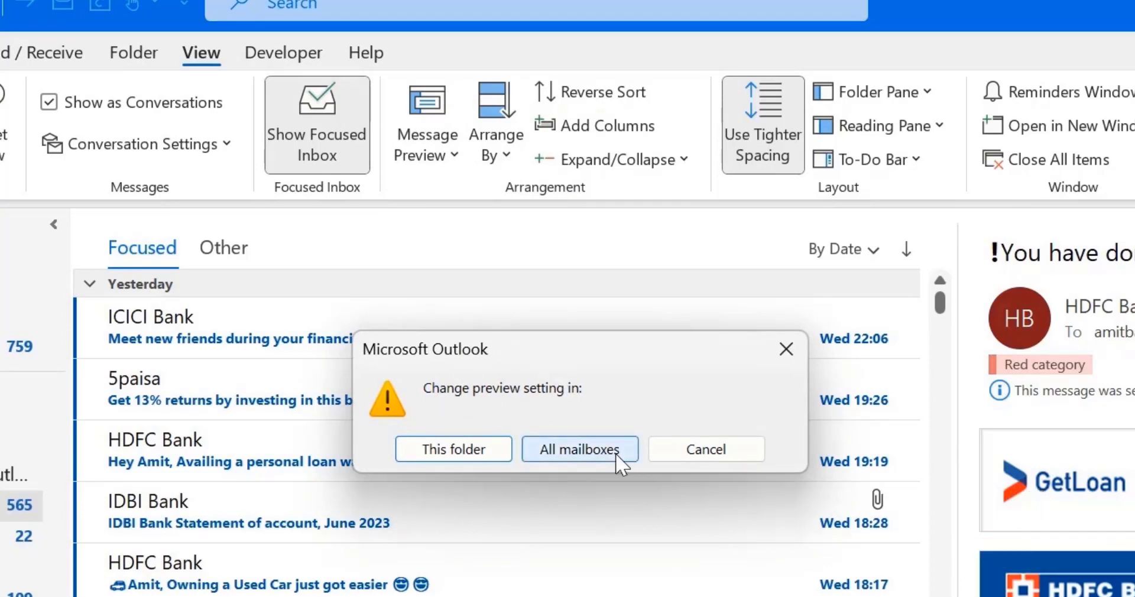
{"action": "left_click", "coordinate": [429, 453]}
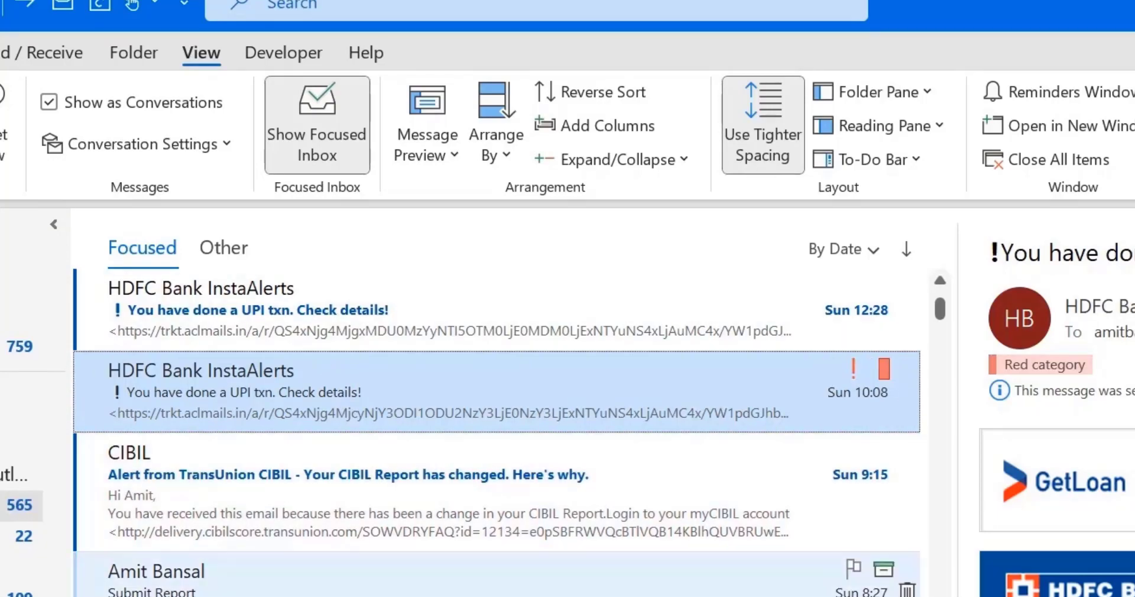
Turn off the message preview for the inbox list.
{"action": "scroll", "coordinate": [467, 591], "scroll_direction": "down", "scroll_amount": 1}
{"action": "scroll", "coordinate": [496, 426], "scroll_direction": "up", "scroll_amount": 2}
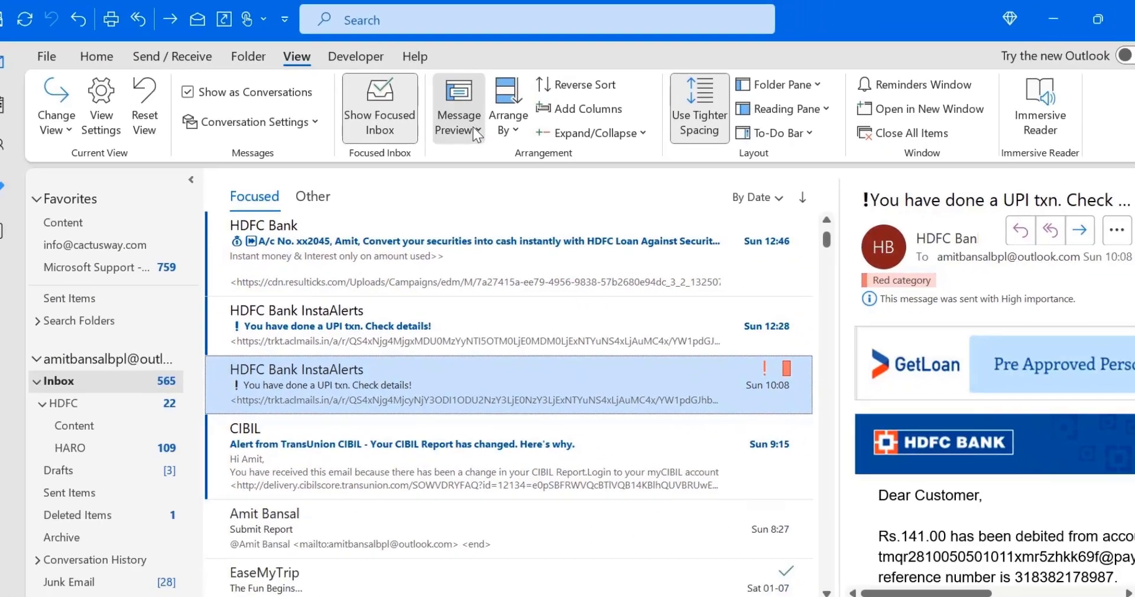
{"action": "left_click", "coordinate": [440, 152]}
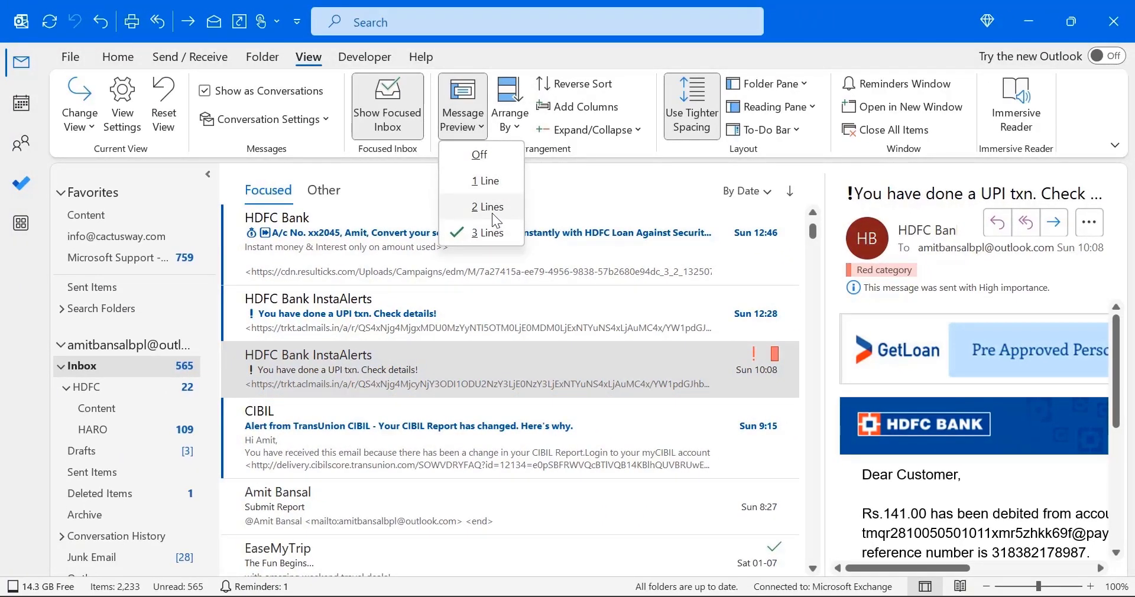
{"action": "left_click", "coordinate": [494, 155]}
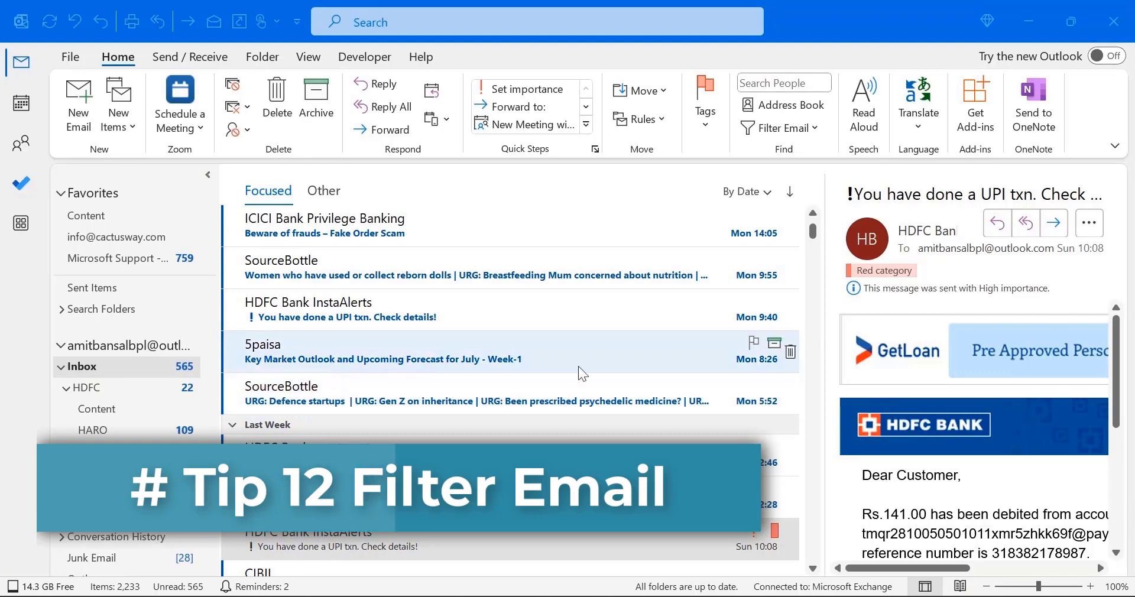
Filter the mailbox to messages that have attachments, view them, and clear the filter.
{"action": "scroll", "coordinate": [578, 366], "scroll_direction": "up", "scroll_amount": 6}
{"action": "scroll", "coordinate": [504, 392], "scroll_direction": "up", "scroll_amount": 2}
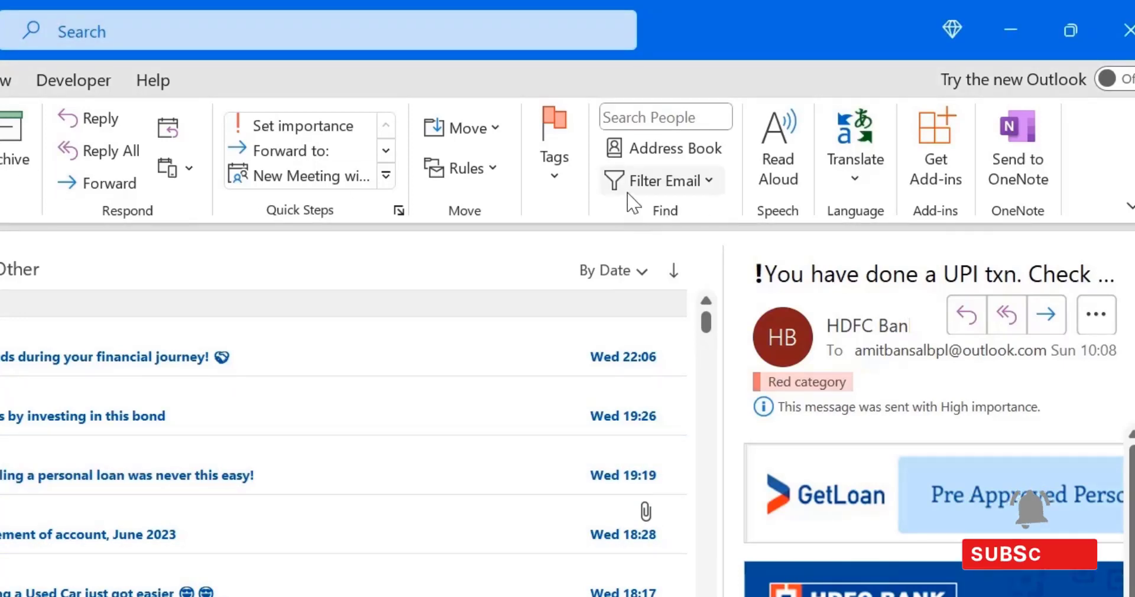
{"action": "left_click", "coordinate": [704, 183]}
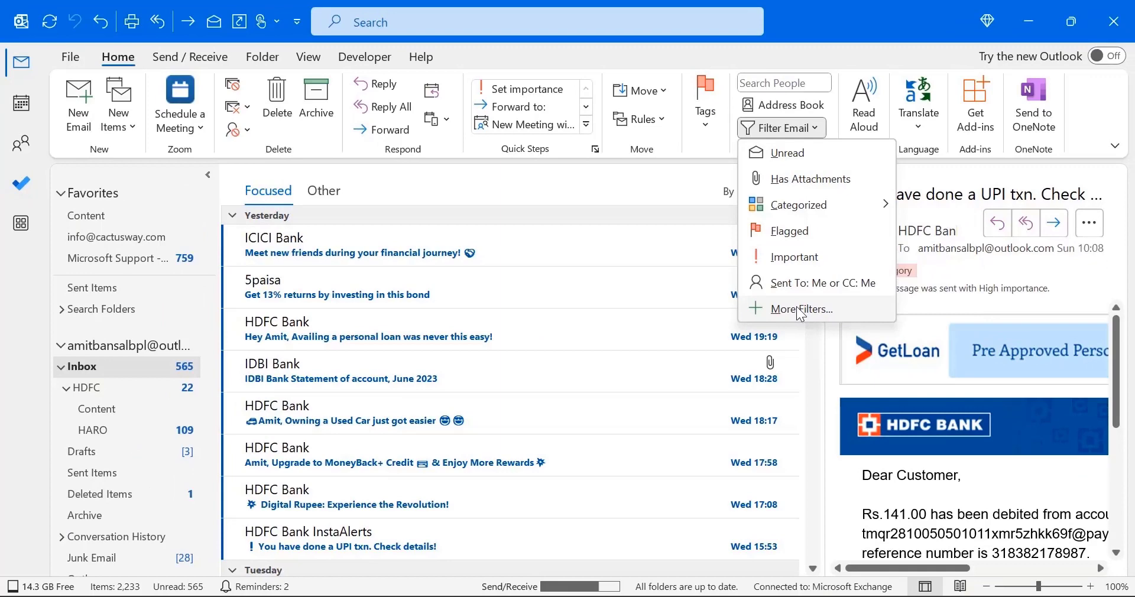
{"action": "left_click", "coordinate": [839, 183]}
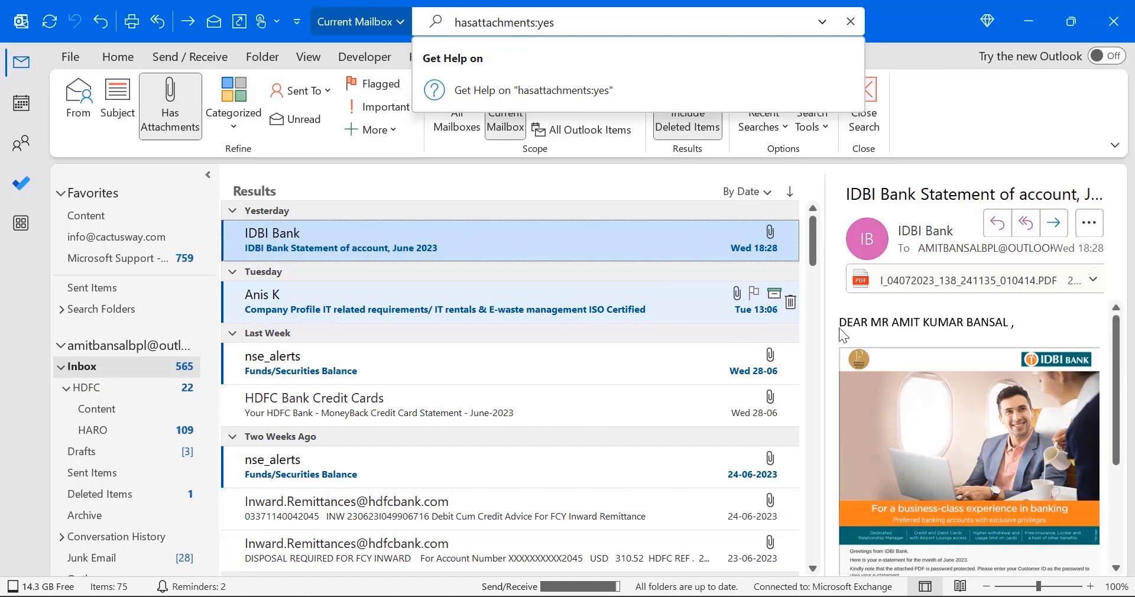
{"action": "key", "text": "Escape"}
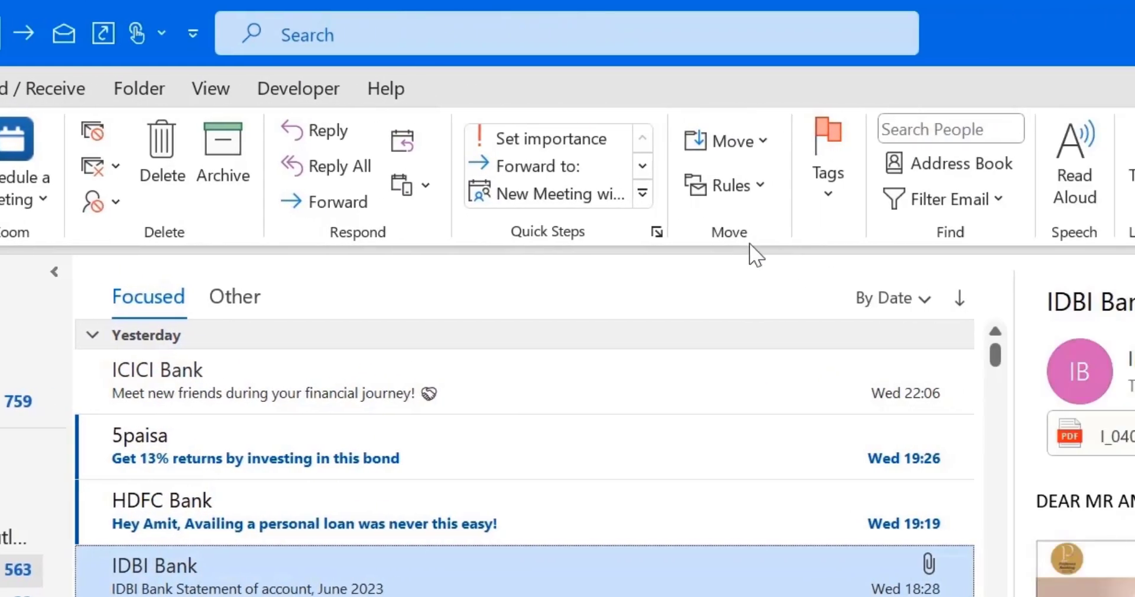
Start a new rule from a blank template that applies to messages I send, and proceed to its conditions.
{"action": "left_click", "coordinate": [558, 191]}
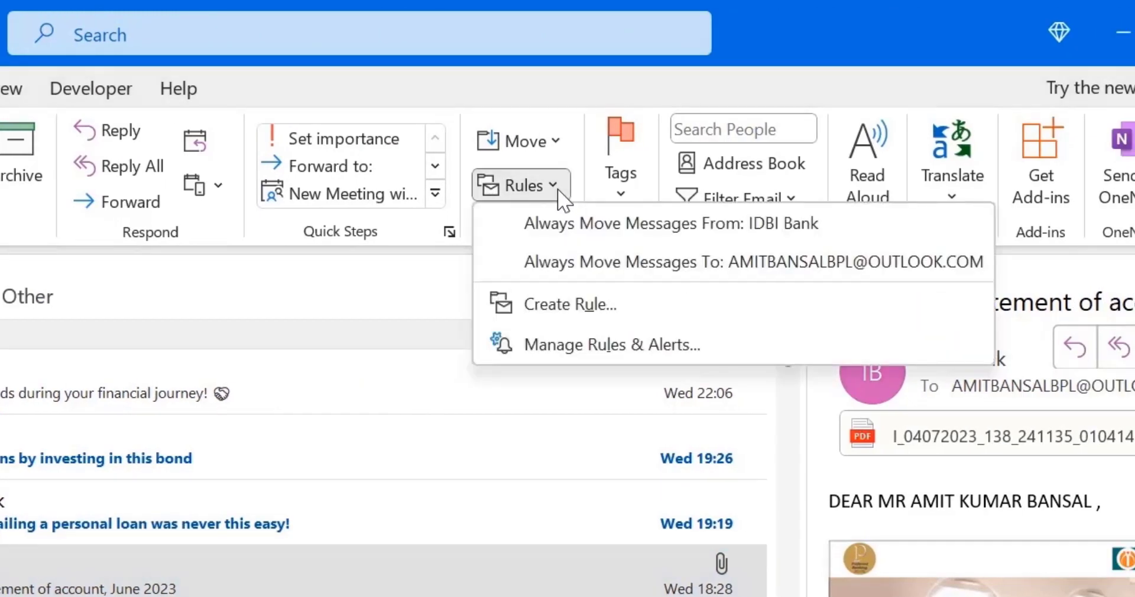
{"action": "left_click", "coordinate": [548, 355]}
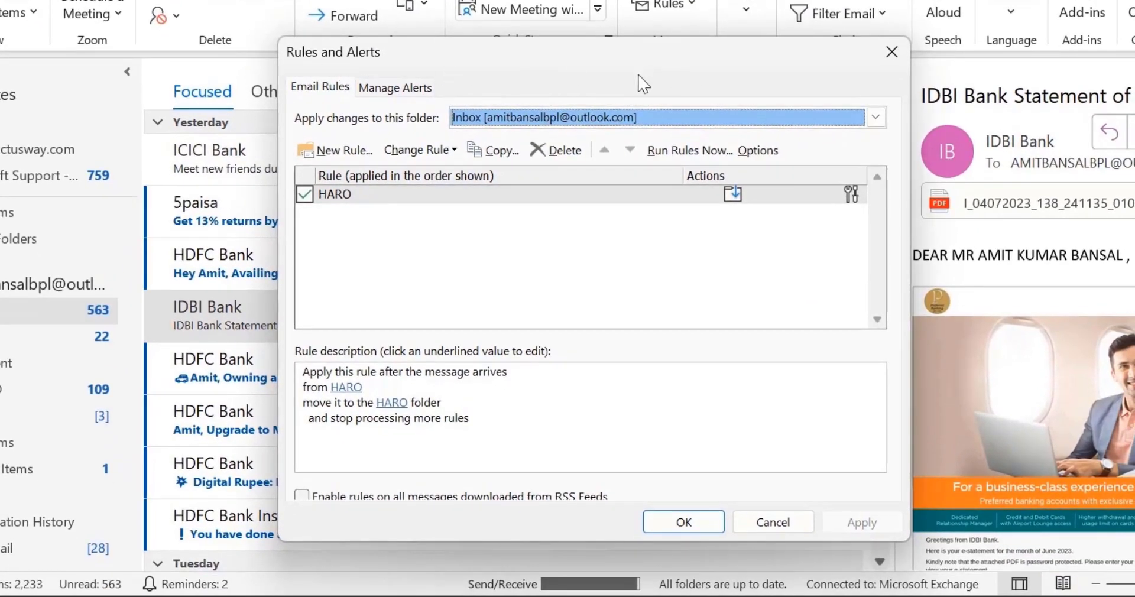
{"action": "left_click", "coordinate": [331, 159]}
{"action": "left_click_drag", "start_coordinate": [644, 21], "coordinate": [744, 17]}
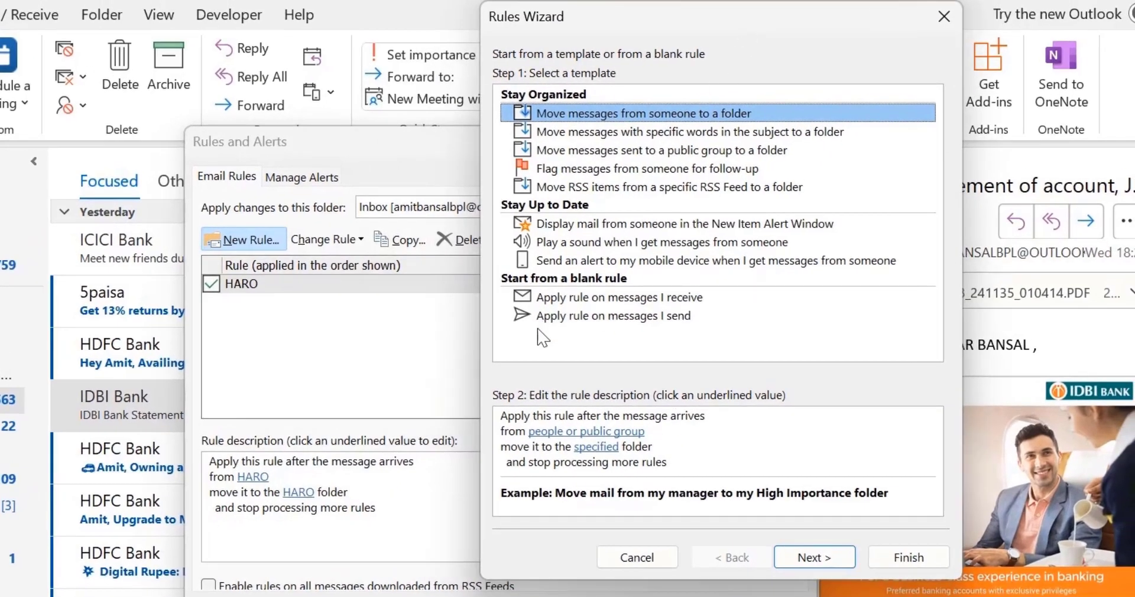
{"action": "left_click", "coordinate": [613, 318]}
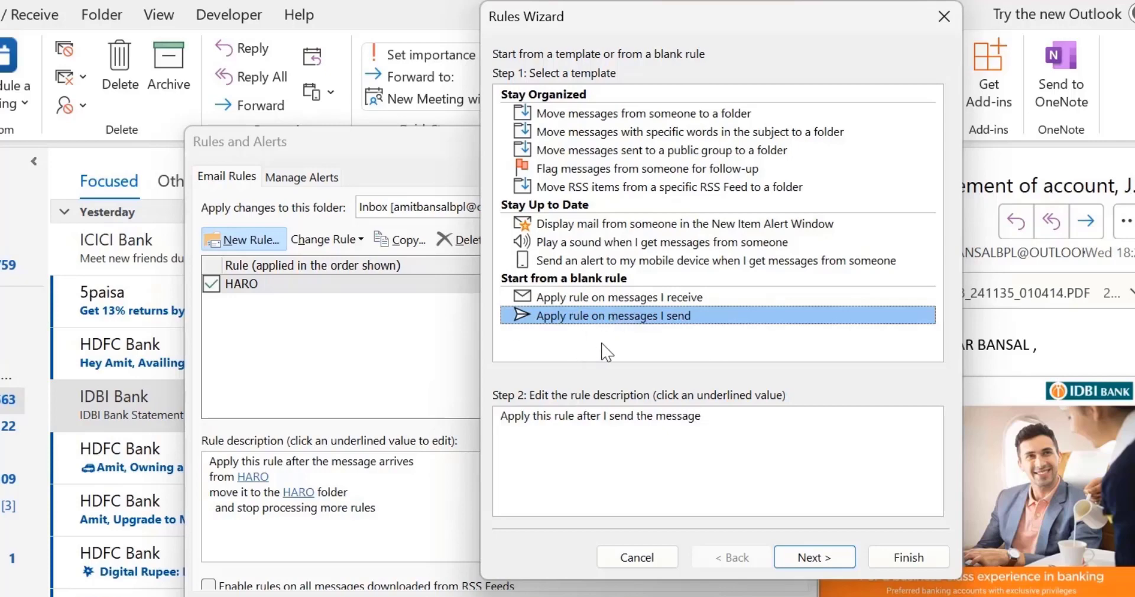
{"action": "left_click", "coordinate": [814, 558]}
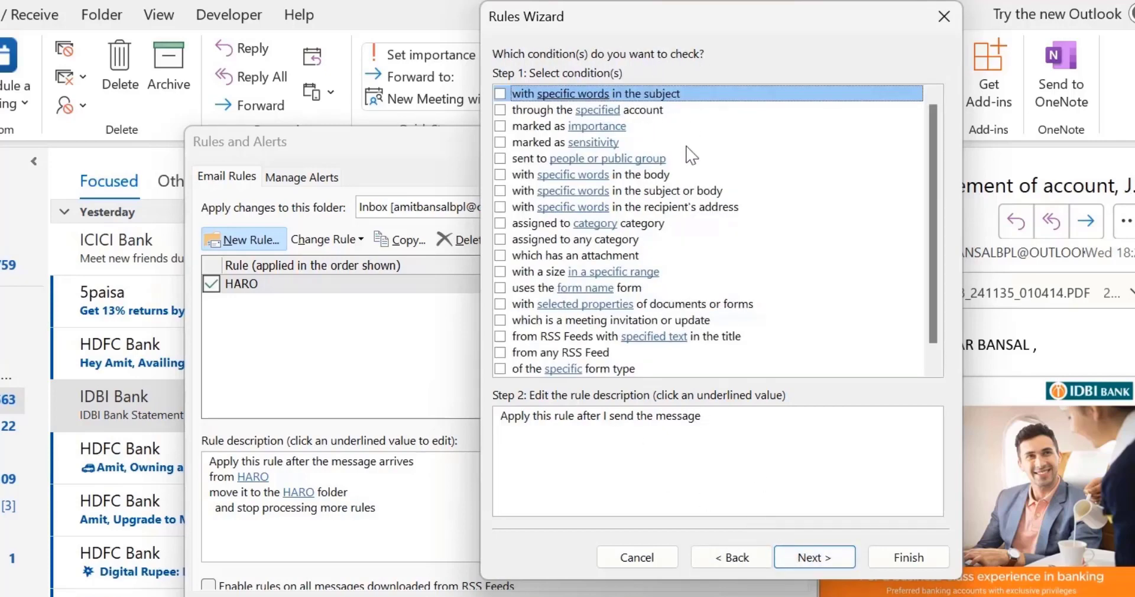
Review the rule's conditions, leave them all unselected and apply the rule to every message sent.
{"action": "scroll", "coordinate": [760, 178], "scroll_direction": "down", "scroll_amount": 1}
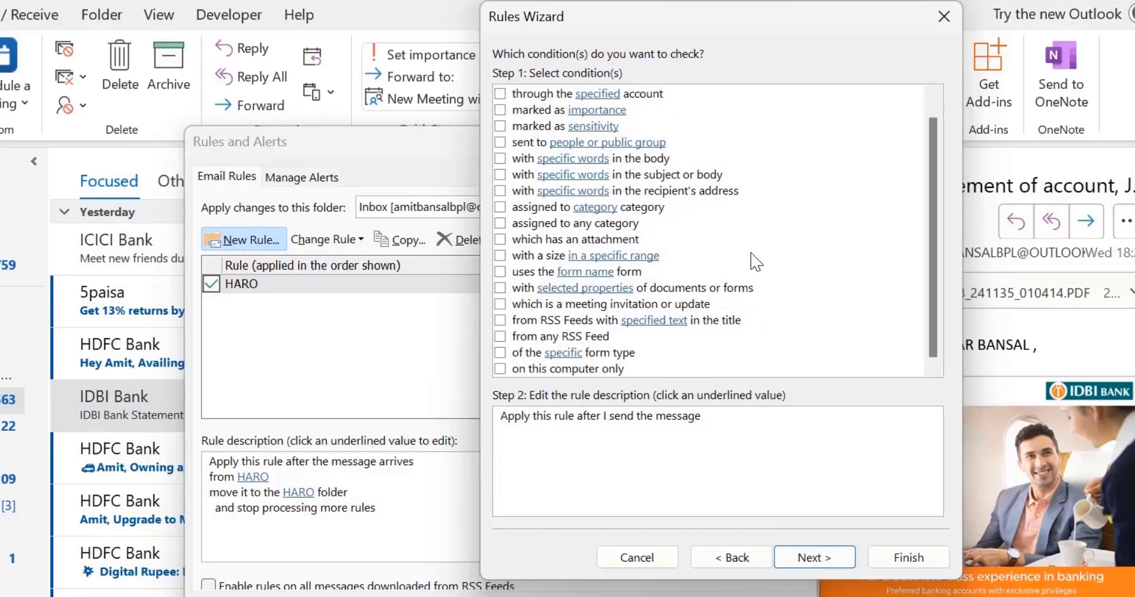
{"action": "scroll", "coordinate": [758, 263], "scroll_direction": "up", "scroll_amount": 1}
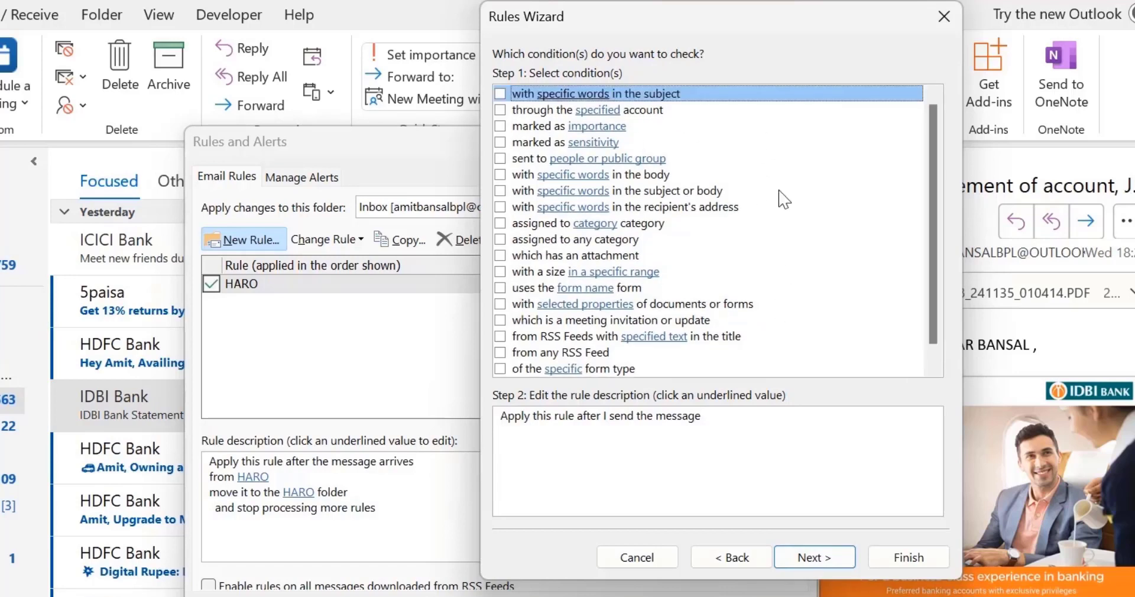
{"action": "scroll", "coordinate": [789, 255], "scroll_direction": "down", "scroll_amount": 1}
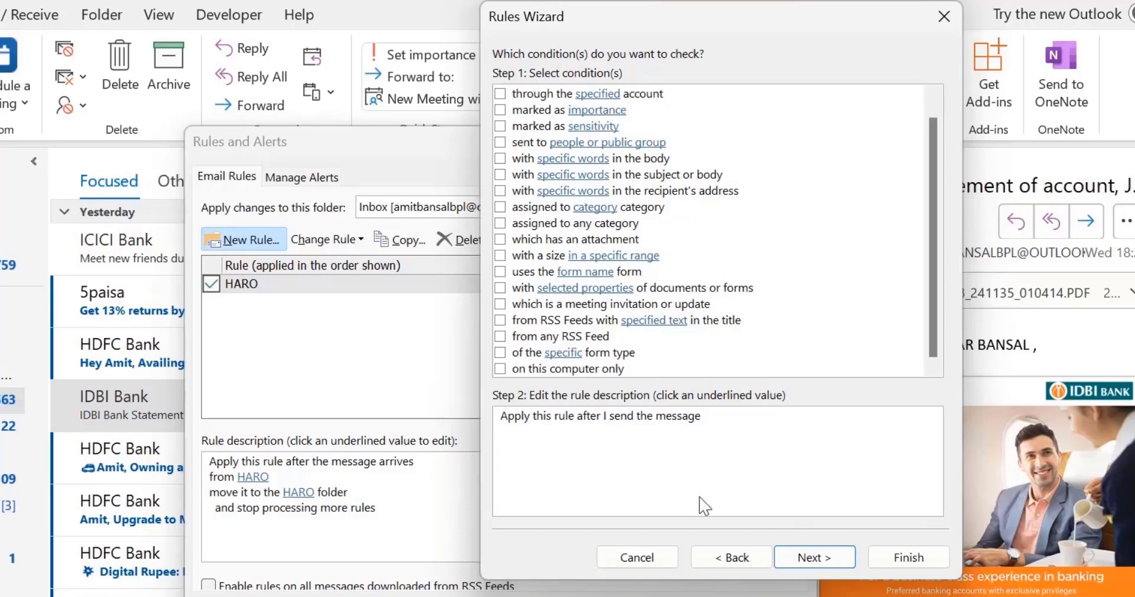
{"action": "scroll", "coordinate": [751, 262], "scroll_direction": "up", "scroll_amount": 1}
{"action": "scroll", "coordinate": [724, 263], "scroll_direction": "down", "scroll_amount": 1}
{"action": "left_click", "coordinate": [835, 559]}
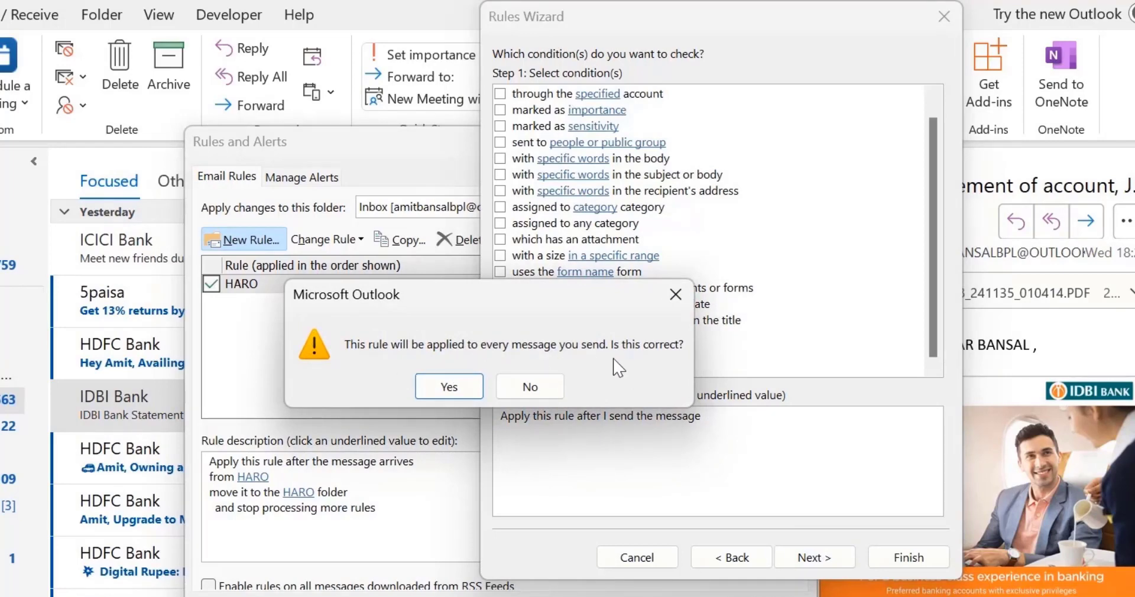
{"action": "left_click", "coordinate": [449, 387]}
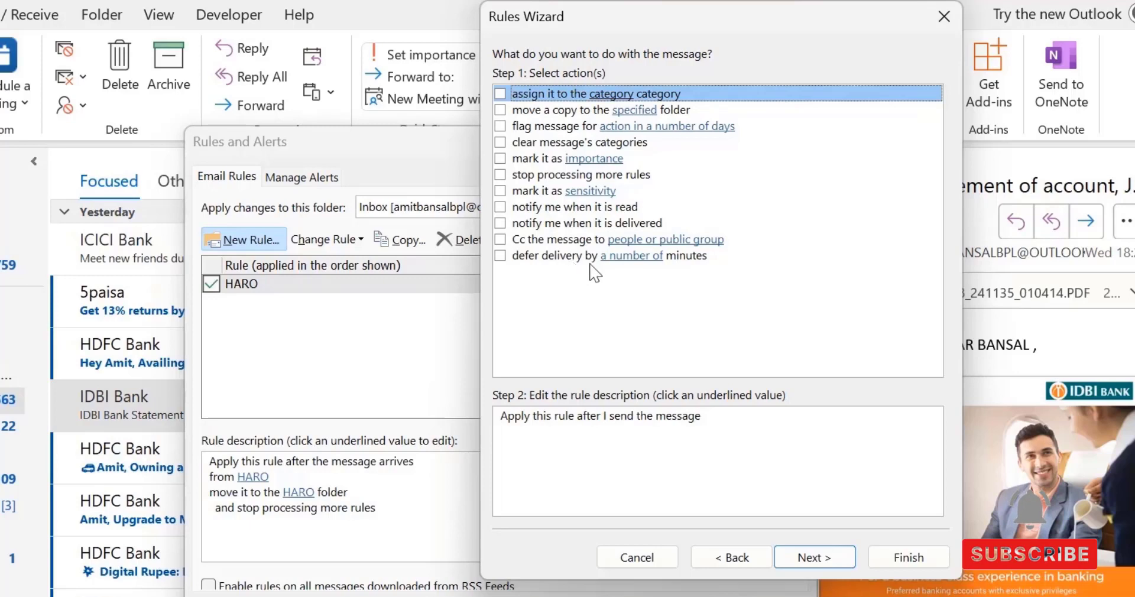
Add the defer delivery action to the rule and set the delay to 60 minutes.
{"action": "left_click", "coordinate": [500, 256]}
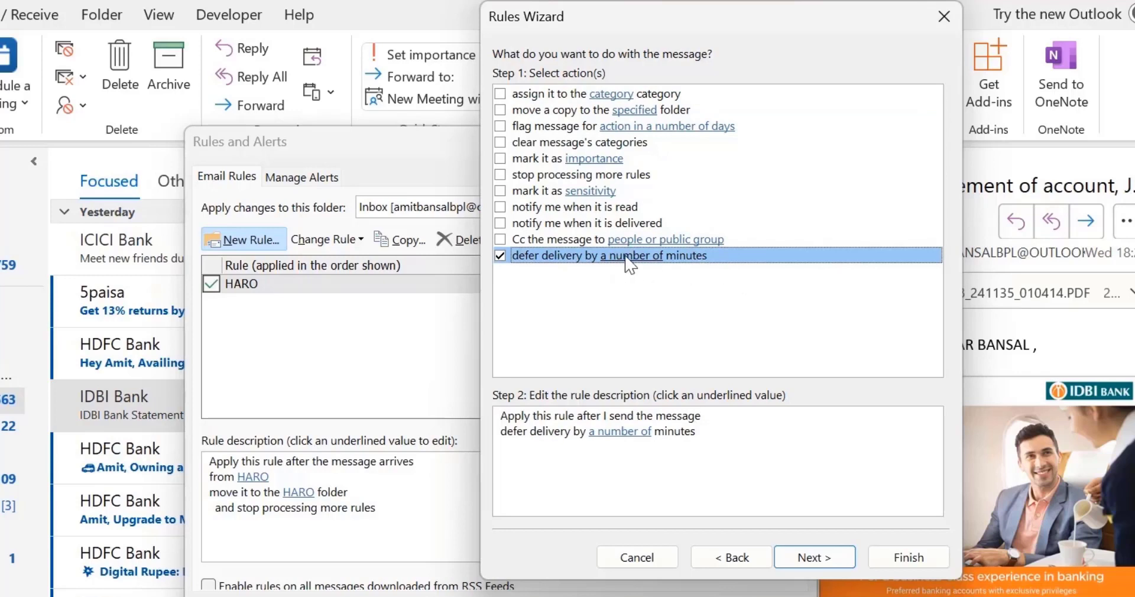
{"action": "left_click", "coordinate": [630, 446]}
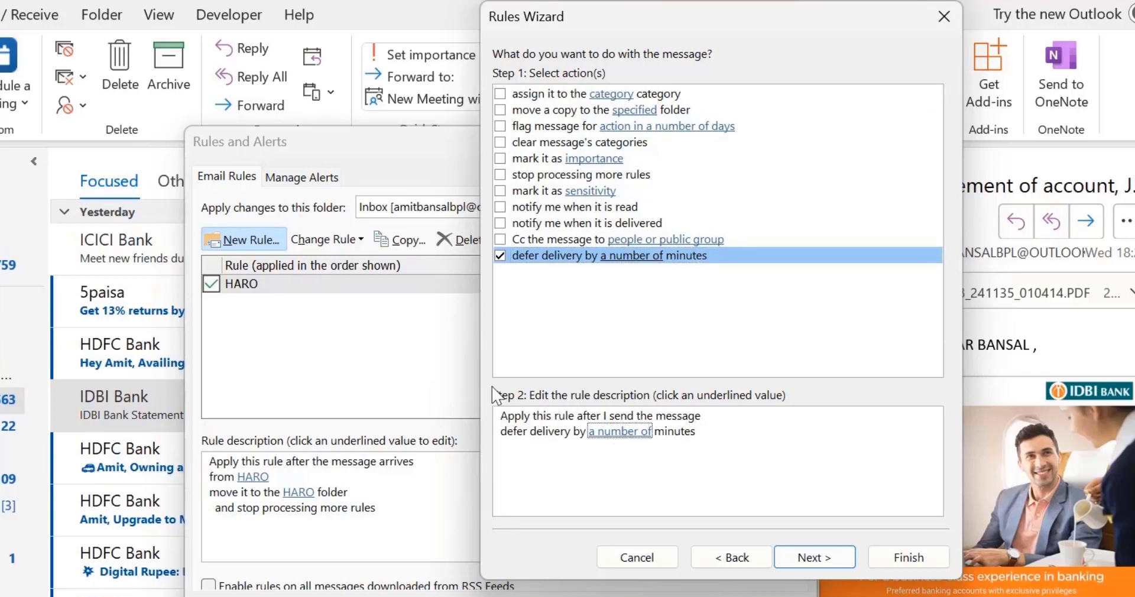
{"action": "left_click", "coordinate": [621, 443]}
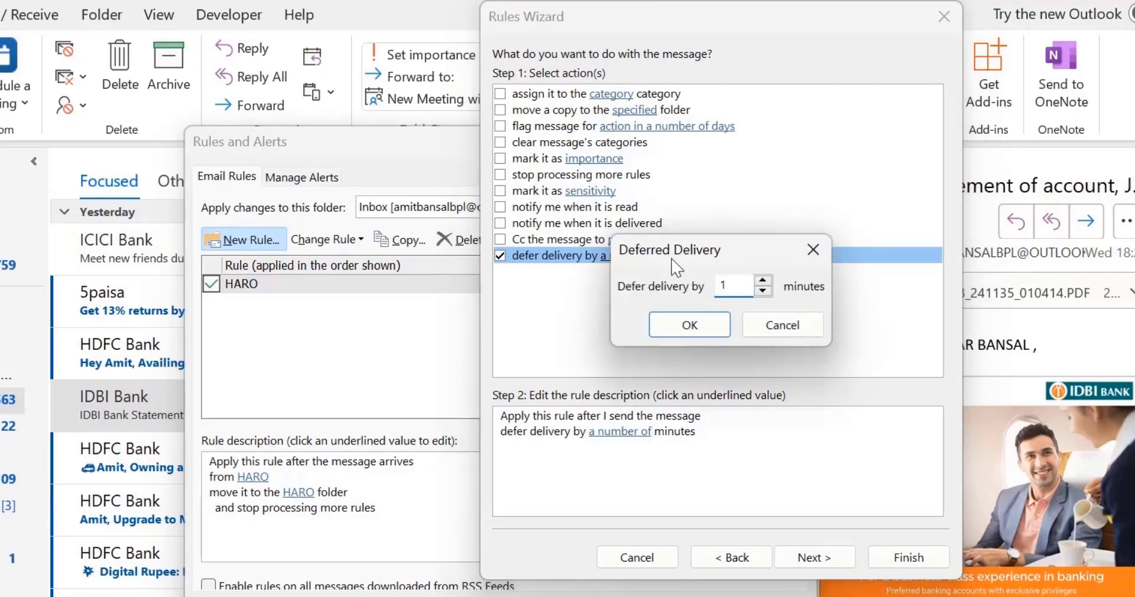
{"action": "left_click_drag", "start_coordinate": [738, 288], "coordinate": [697, 288]}
{"action": "left_click", "coordinate": [704, 326]}
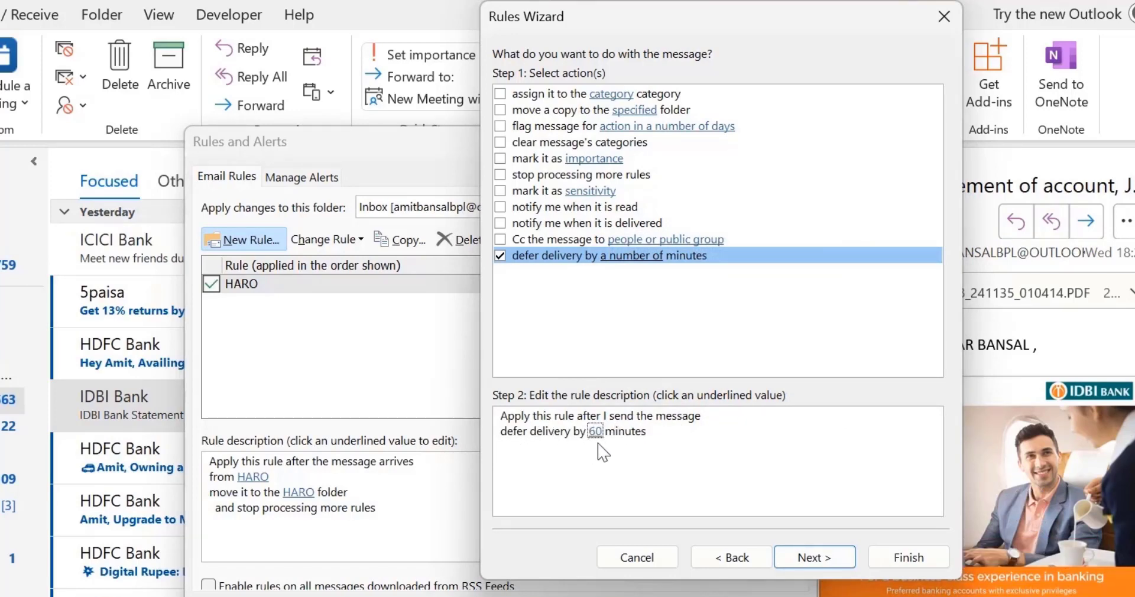
Leave the rule without exceptions, name it "Delay Delivery by 60 Min" and finish it with the rule turned on.
{"action": "left_click", "coordinate": [815, 558]}
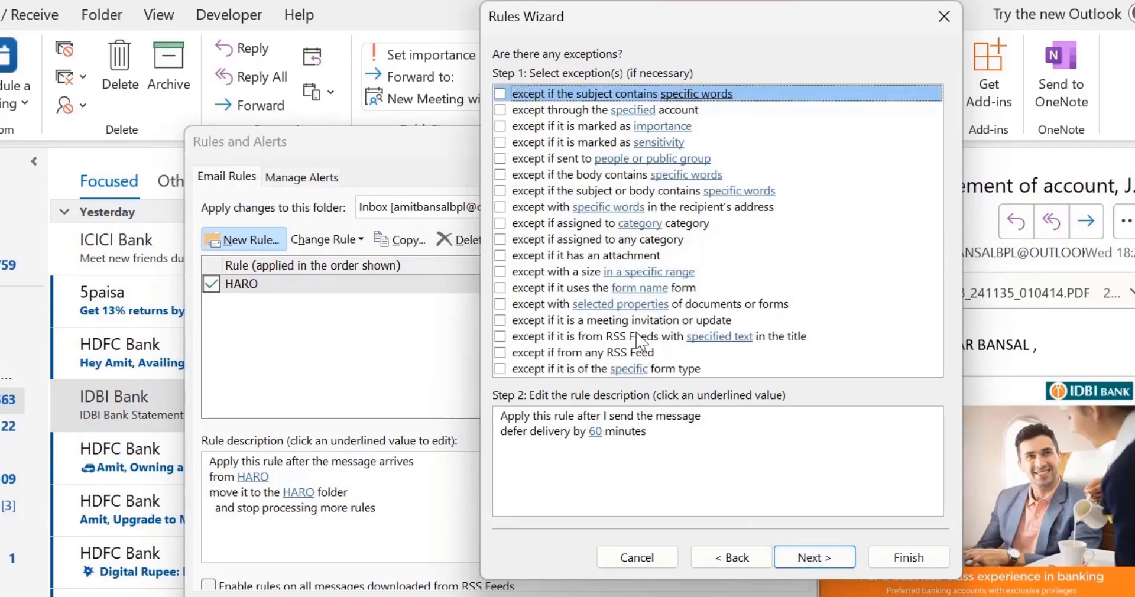
{"action": "left_click", "coordinate": [818, 561]}
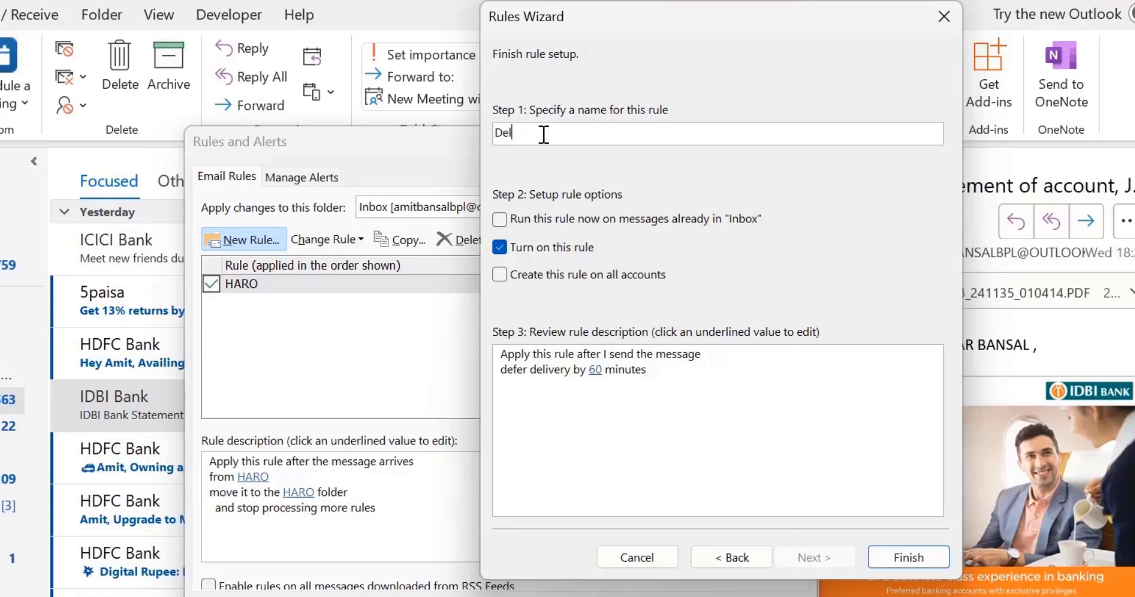
{"action": "type", "text": "Delay Deliver"}
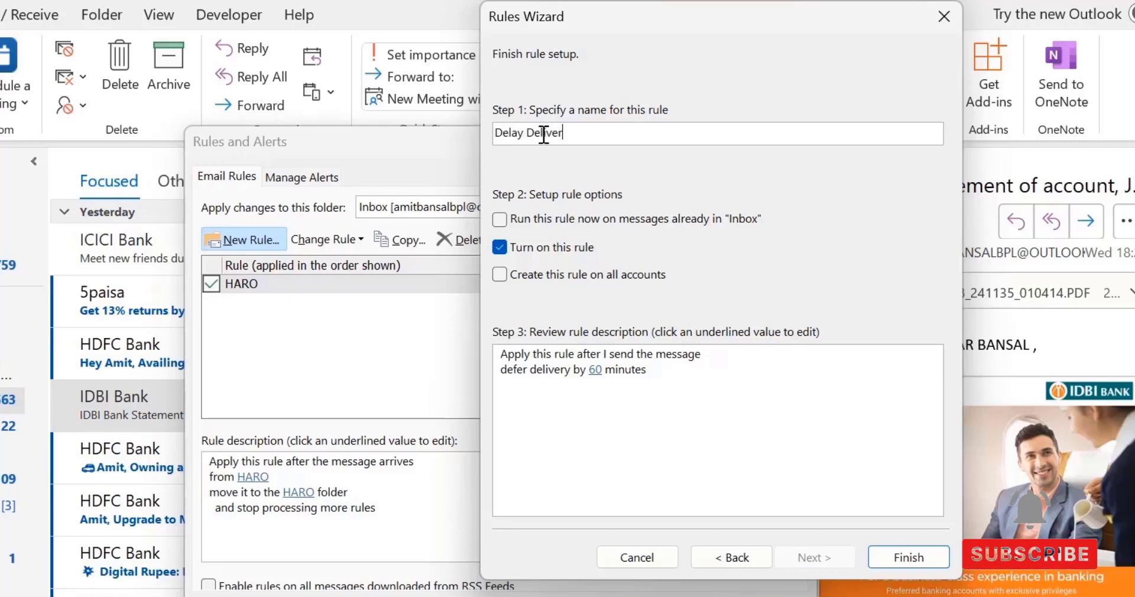
{"action": "type", "text": "y by 60 Min"}
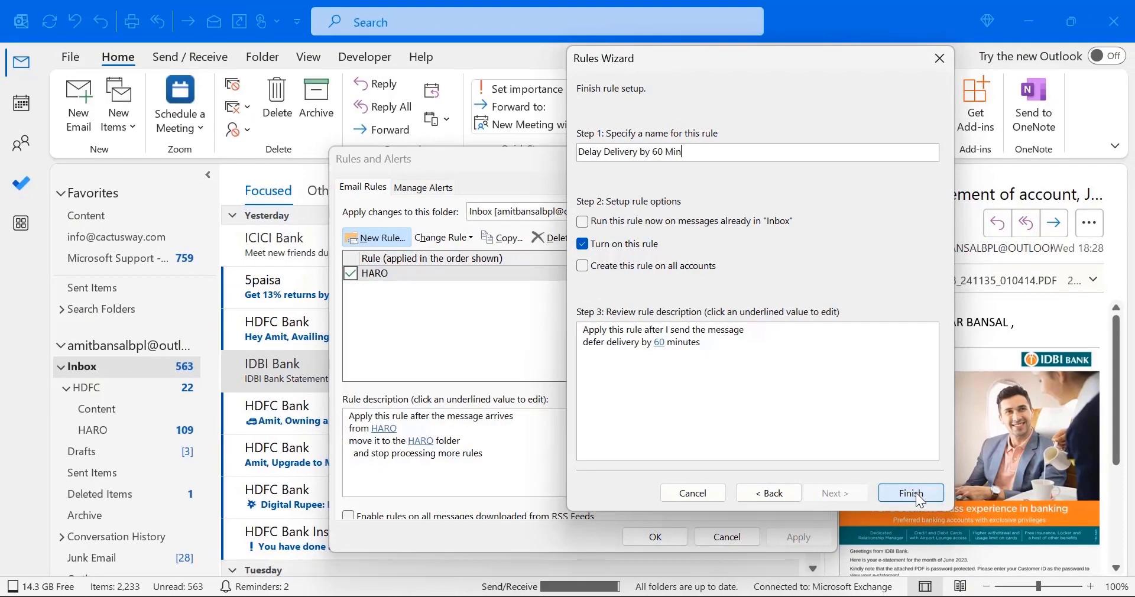
{"action": "left_click", "coordinate": [918, 497]}
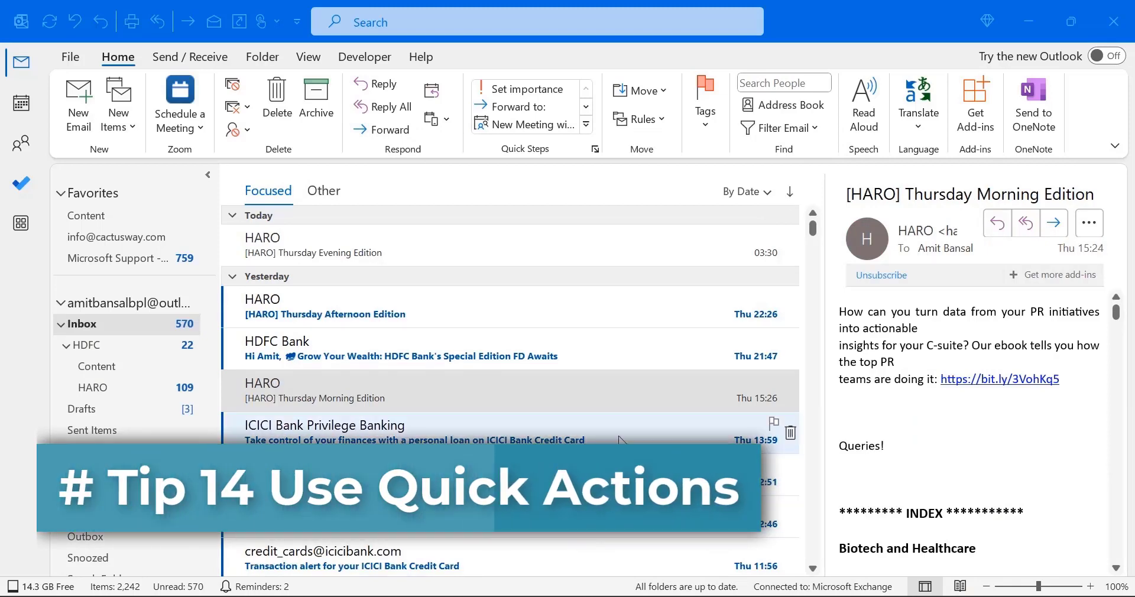
Open the Quick Actions settings from the follow-up flag options for inbox messages.
{"action": "mouse_move", "coordinate": [772, 361]}
{"action": "left_click", "coordinate": [774, 339]}
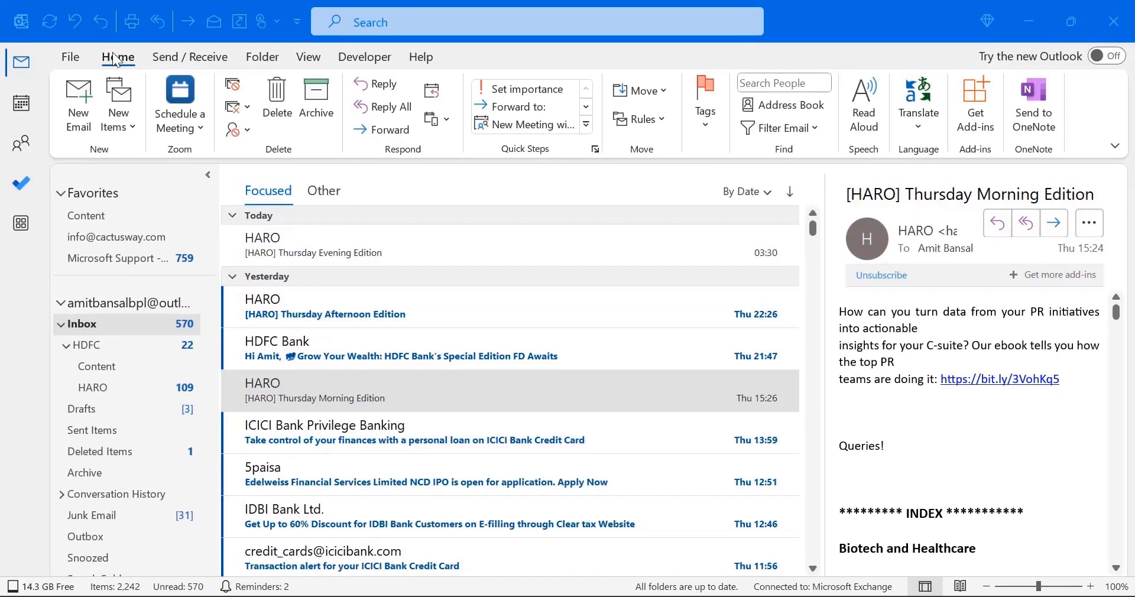
{"action": "left_click", "coordinate": [122, 60]}
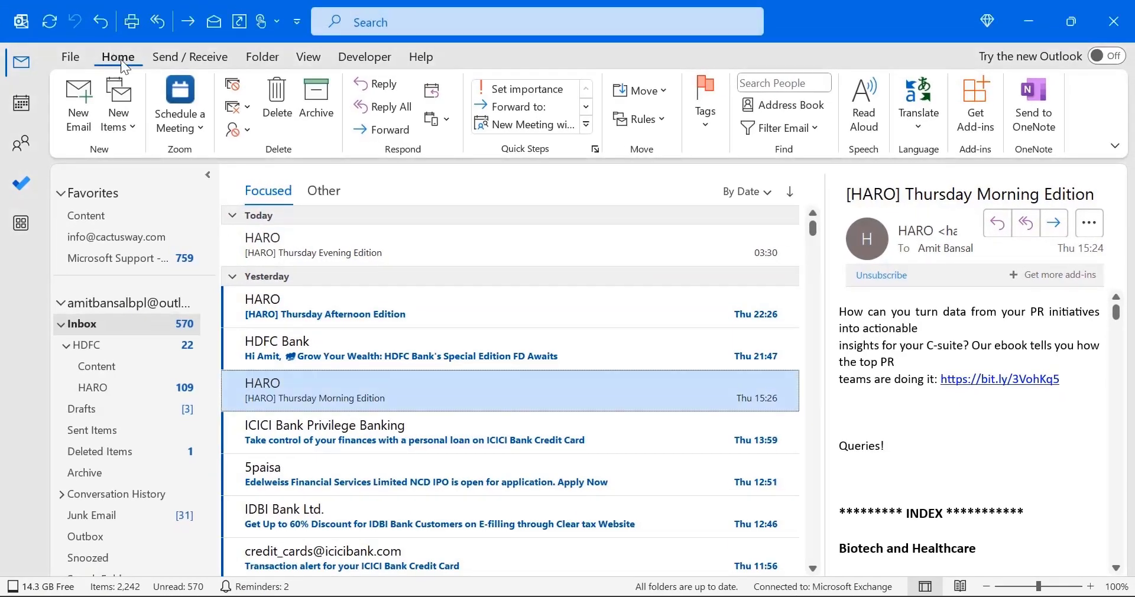
{"action": "left_click", "coordinate": [707, 125]}
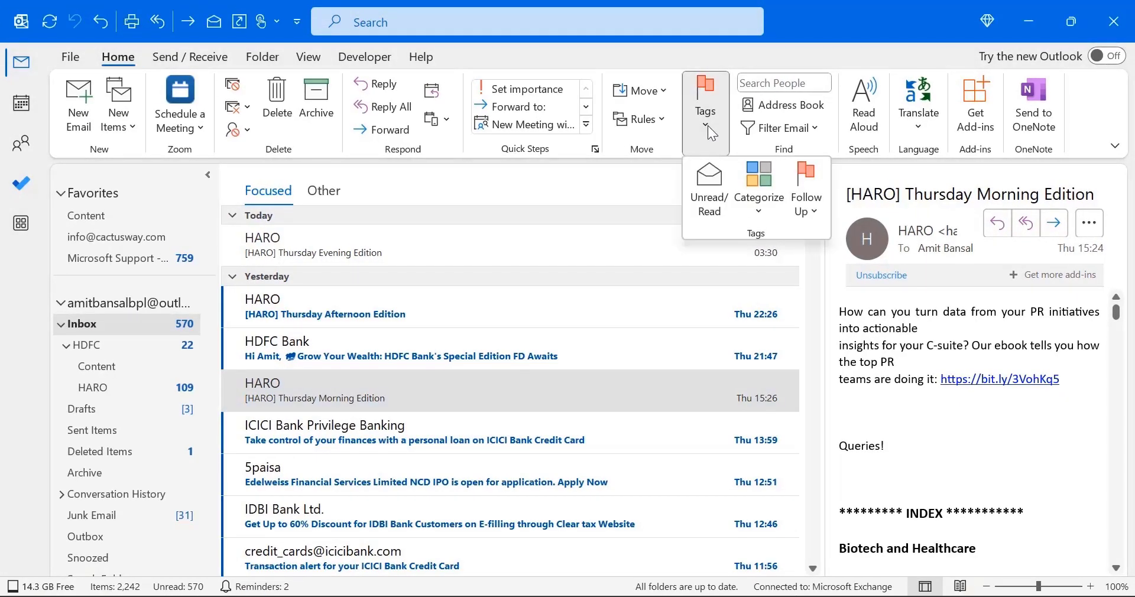
{"action": "left_click", "coordinate": [812, 214]}
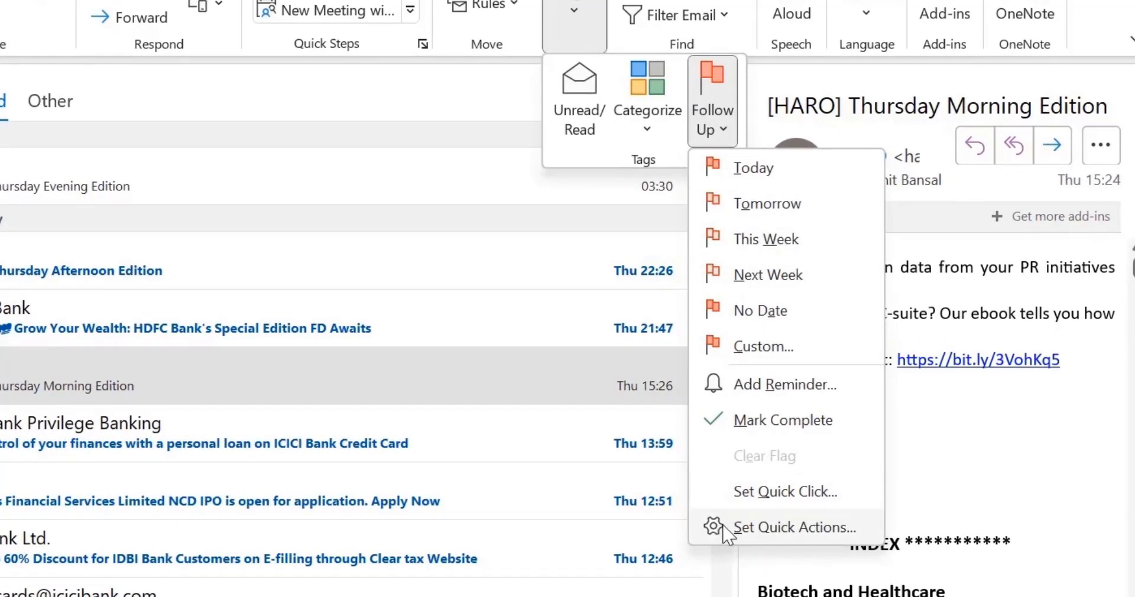
{"action": "left_click", "coordinate": [759, 528]}
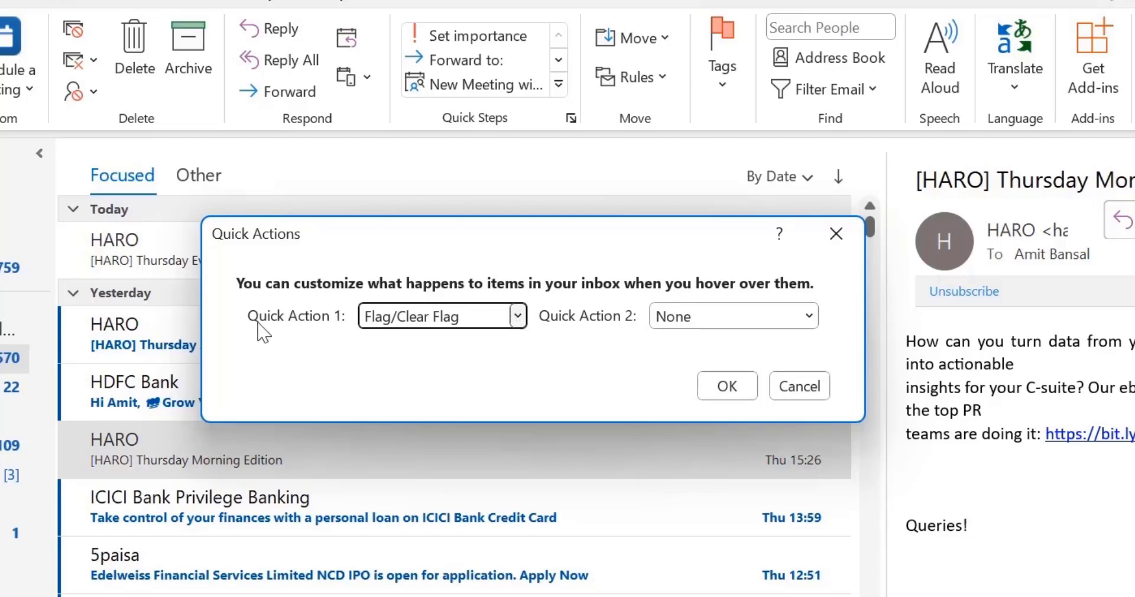
Set Quick Action 1 to Archive and Quick Action 2 to Mark as Read/Unread, and apply the settings.
{"action": "left_click", "coordinate": [521, 322]}
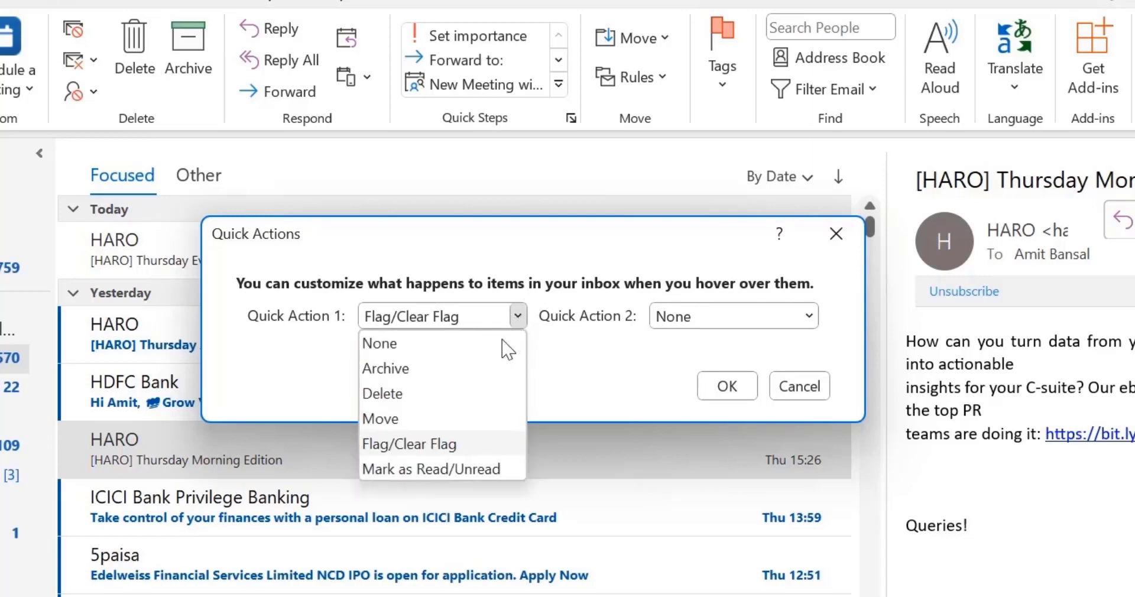
{"action": "left_click", "coordinate": [434, 370]}
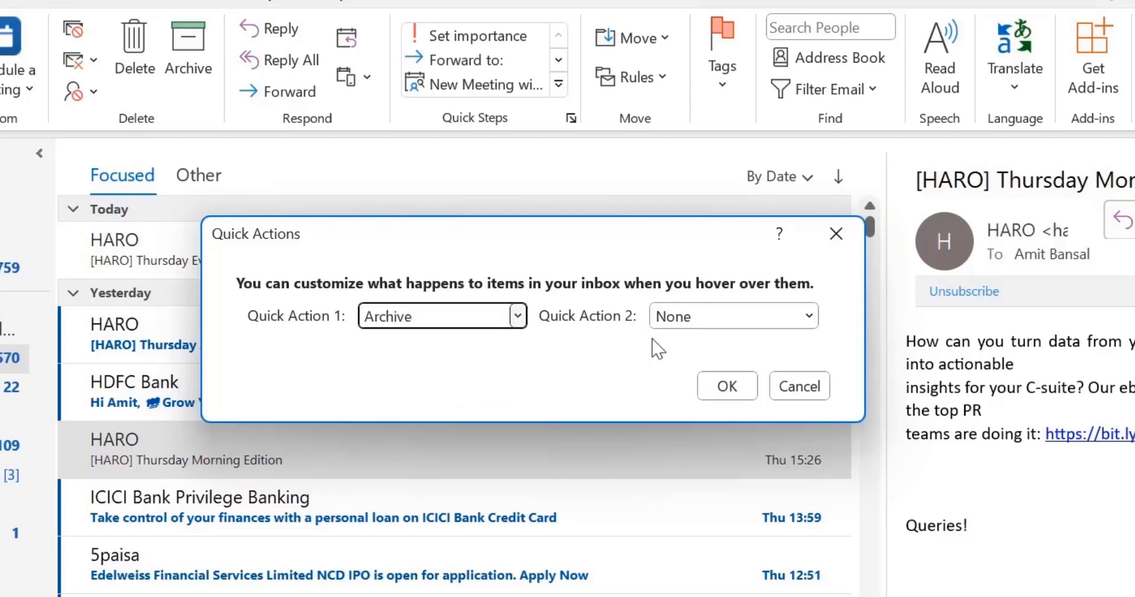
{"action": "left_click", "coordinate": [810, 319]}
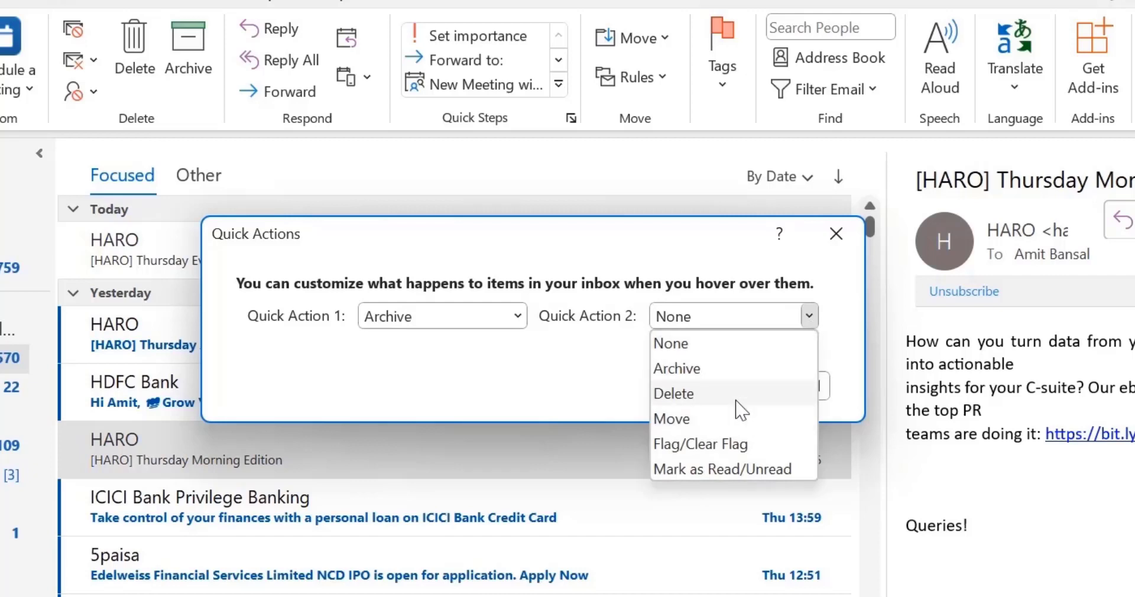
{"action": "left_click", "coordinate": [725, 469]}
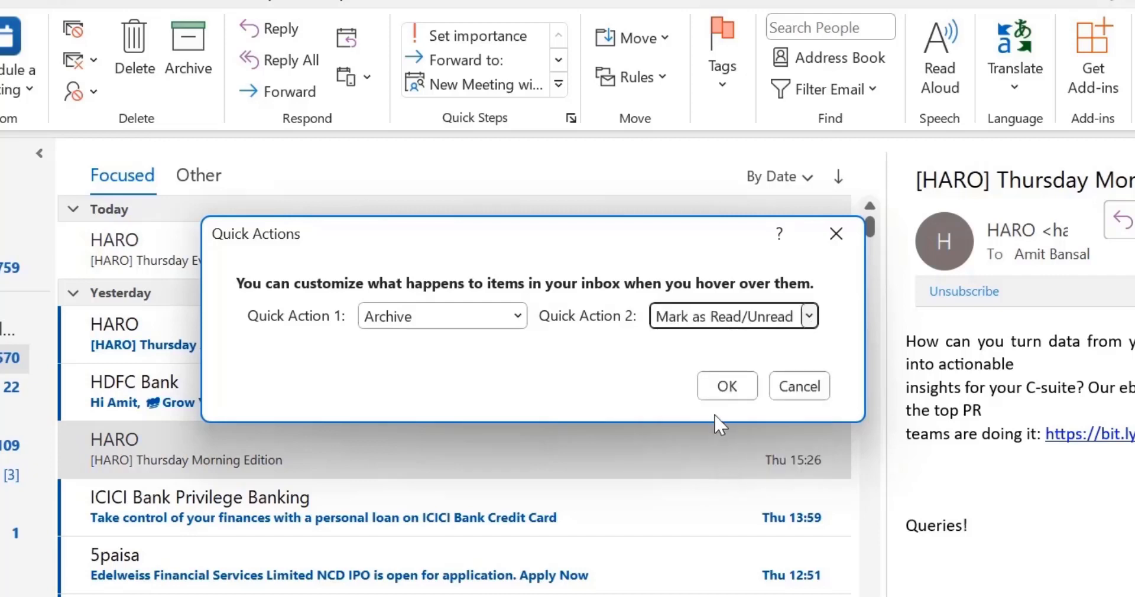
{"action": "left_click", "coordinate": [722, 391]}
{"action": "mouse_move", "coordinate": [662, 400]}
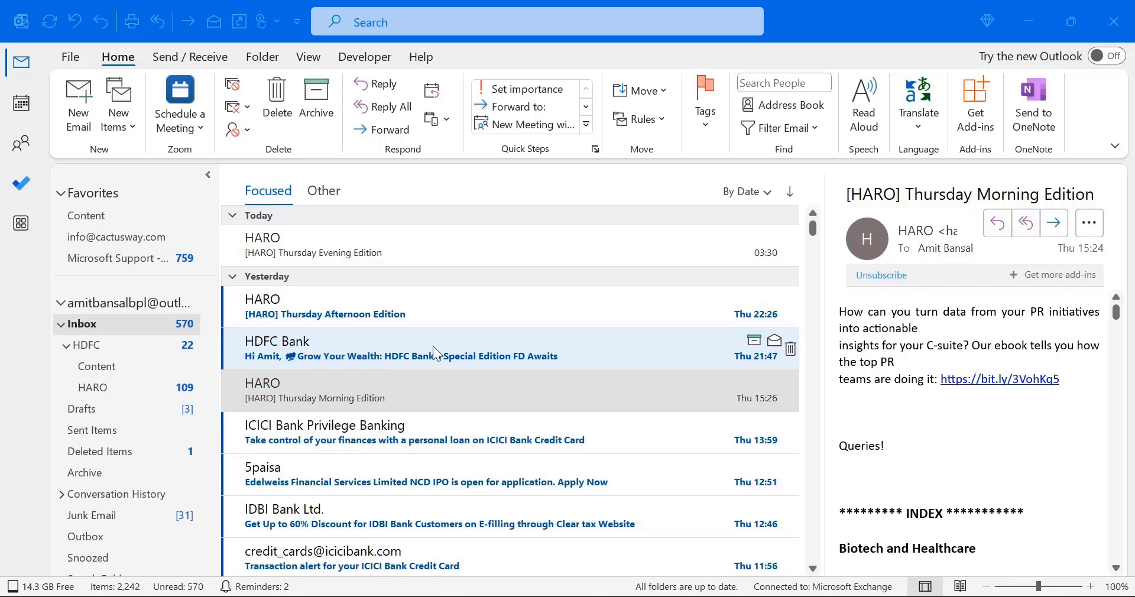
Switch to the "New folder" window in File Explorer and send 1.jpg to a mail recipient.
{"action": "left_click", "coordinate": [454, 596]}
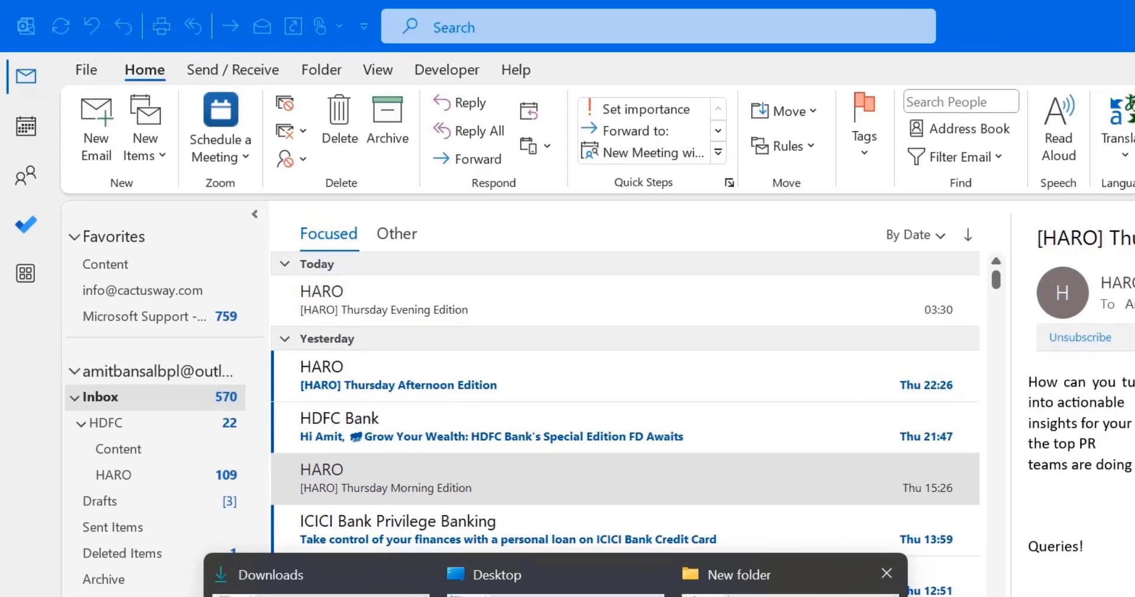
{"action": "left_click", "coordinate": [739, 576]}
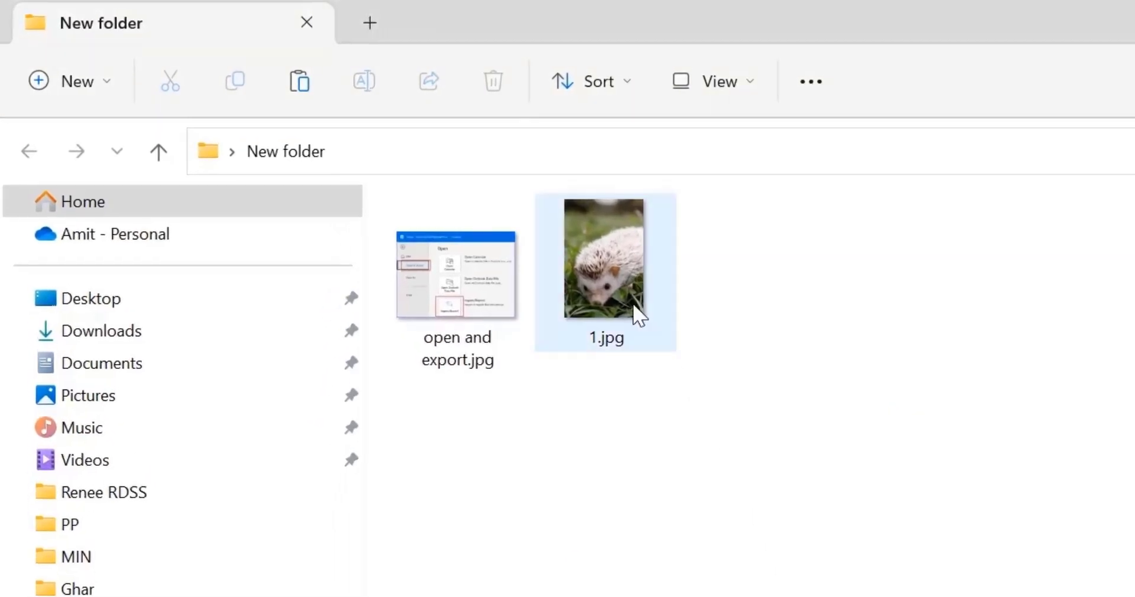
{"action": "mouse_move", "coordinate": [638, 315]}
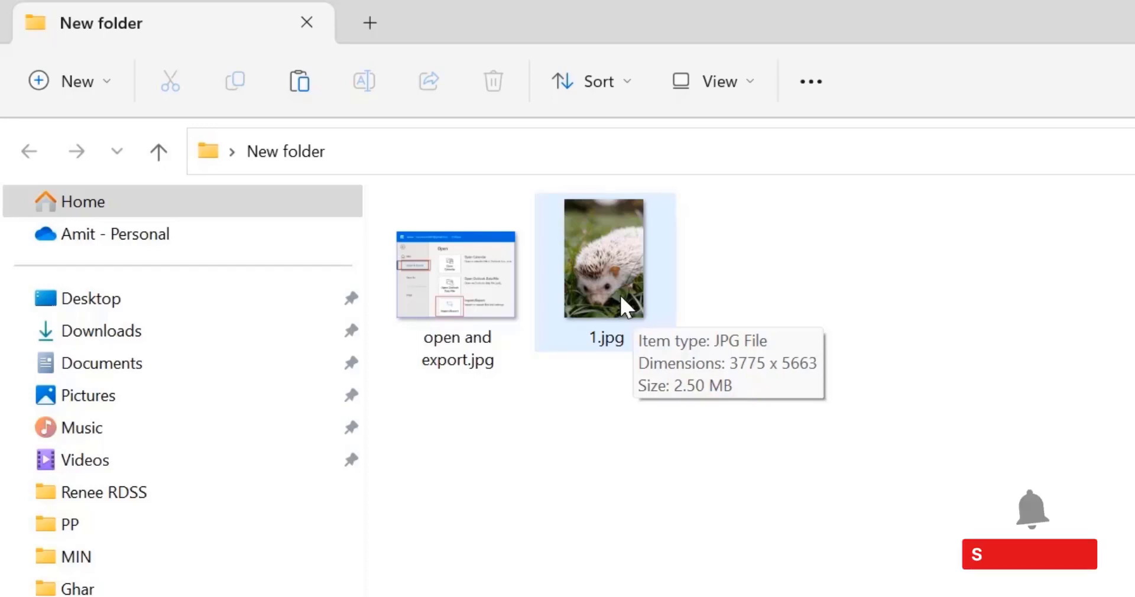
{"action": "right_click", "coordinate": [620, 302]}
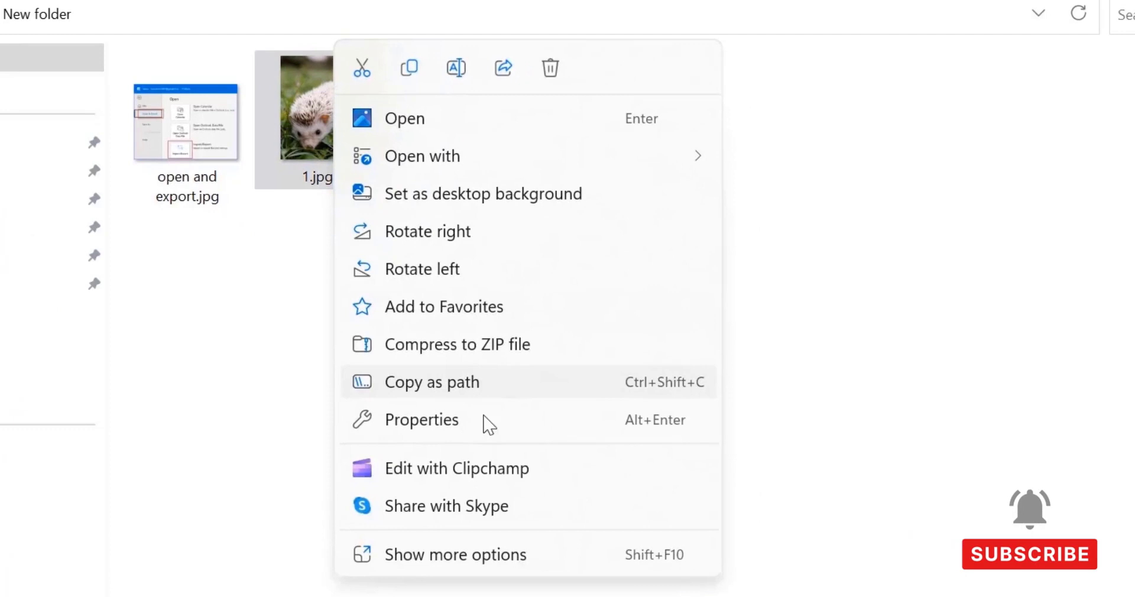
{"action": "left_click", "coordinate": [455, 554]}
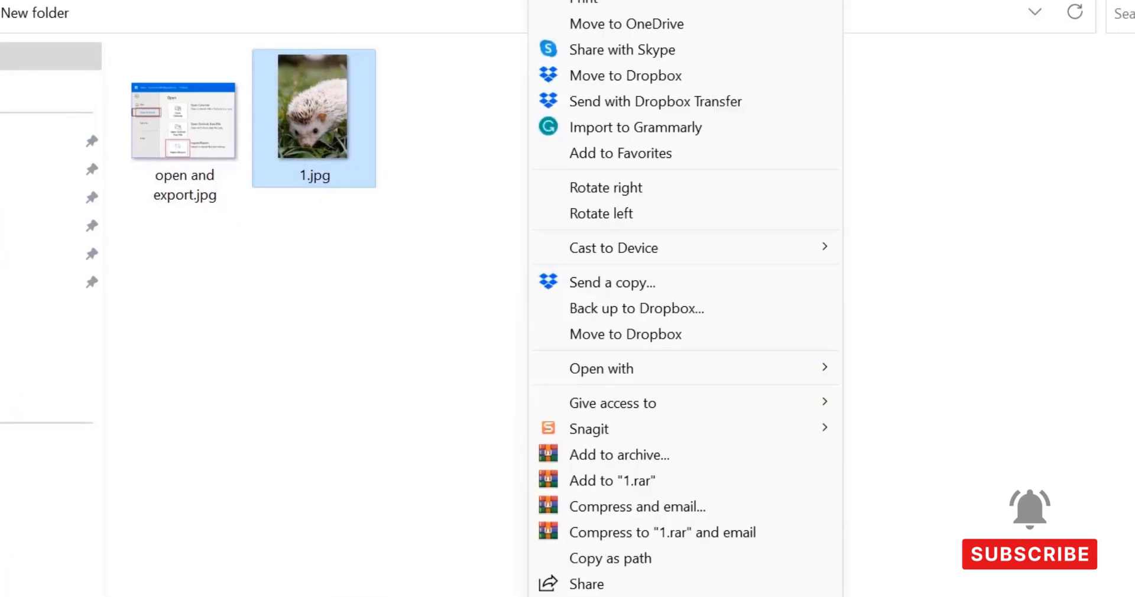
{"action": "mouse_move", "coordinate": [591, 594]}
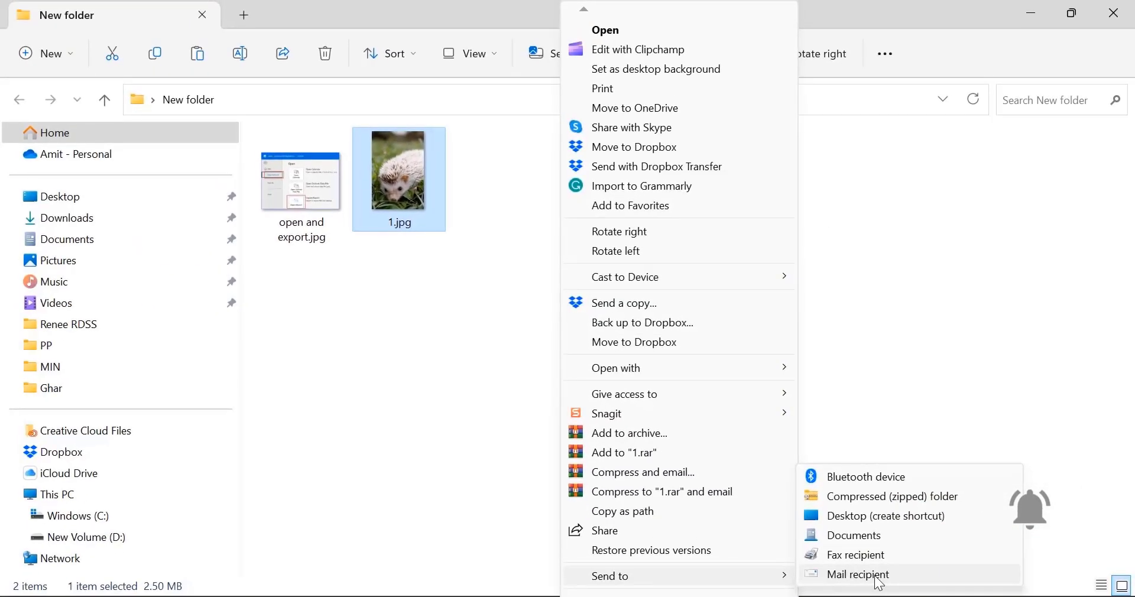
{"action": "left_click", "coordinate": [875, 581]}
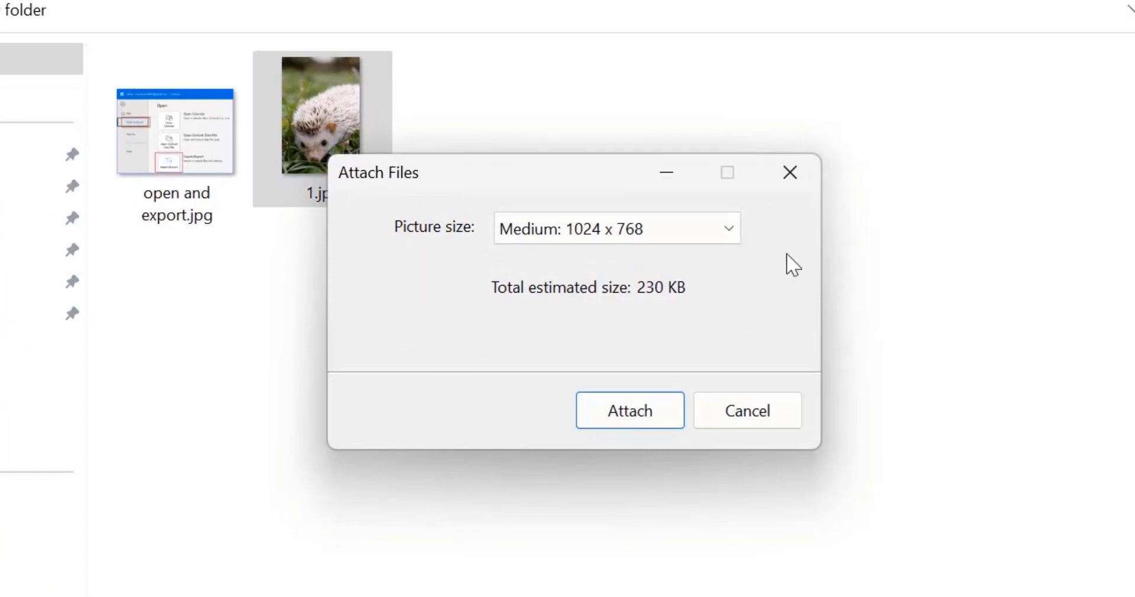
Set the picture size to Smaller: 640 x 480 and attach the image to a new email.
{"action": "left_click", "coordinate": [729, 231]}
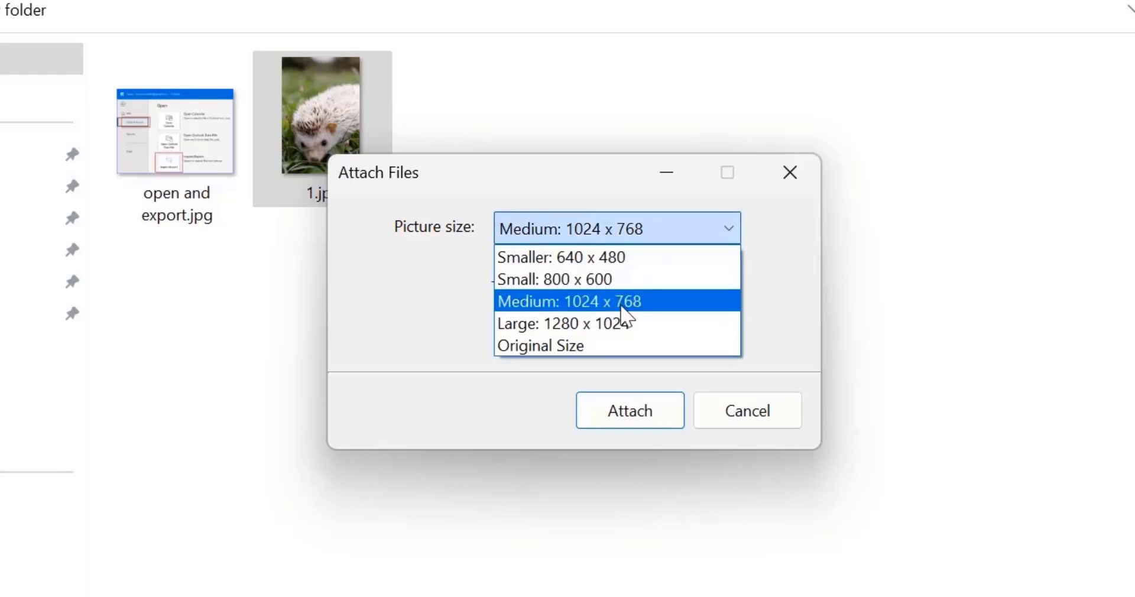
{"action": "left_click", "coordinate": [649, 267]}
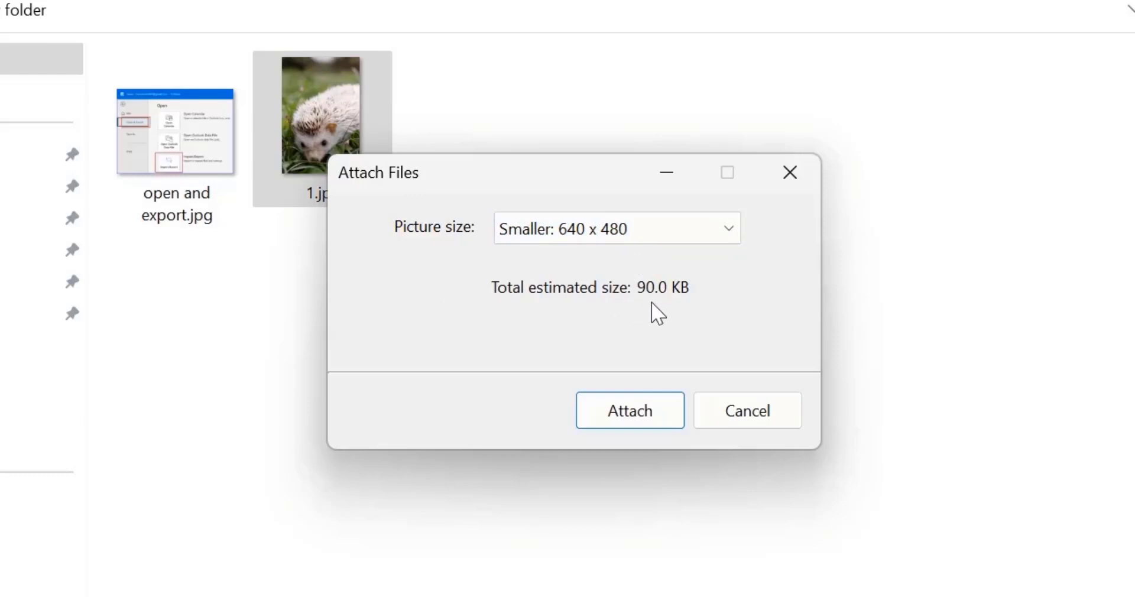
{"action": "left_click", "coordinate": [677, 421]}
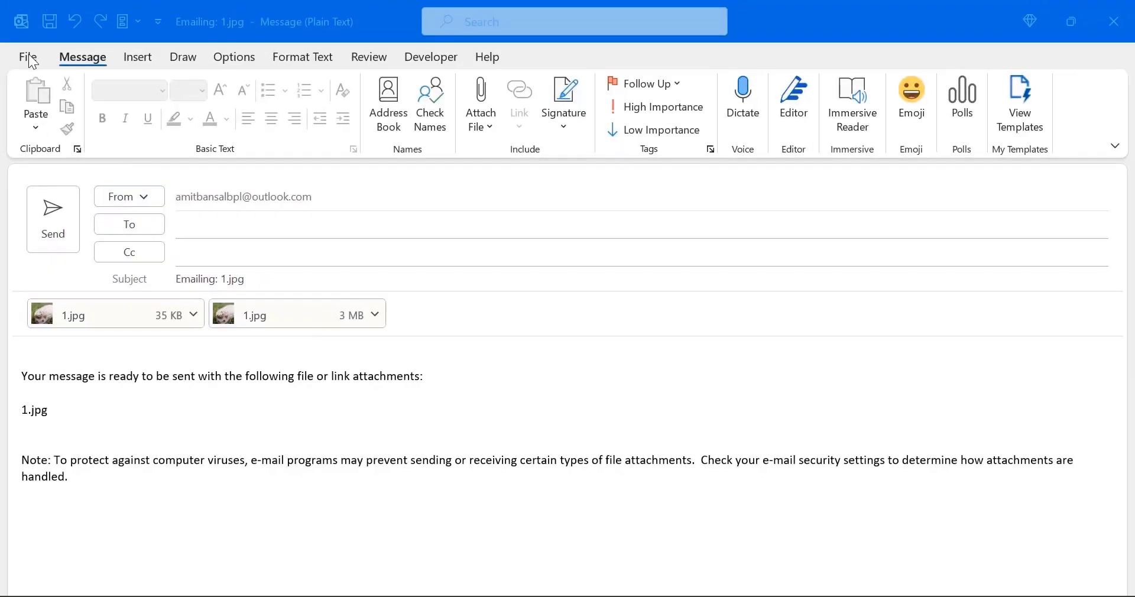
Set the "Emailing: 1.jpg" message to resize large images when it is sent, and return to the message.
{"action": "left_click", "coordinate": [29, 59]}
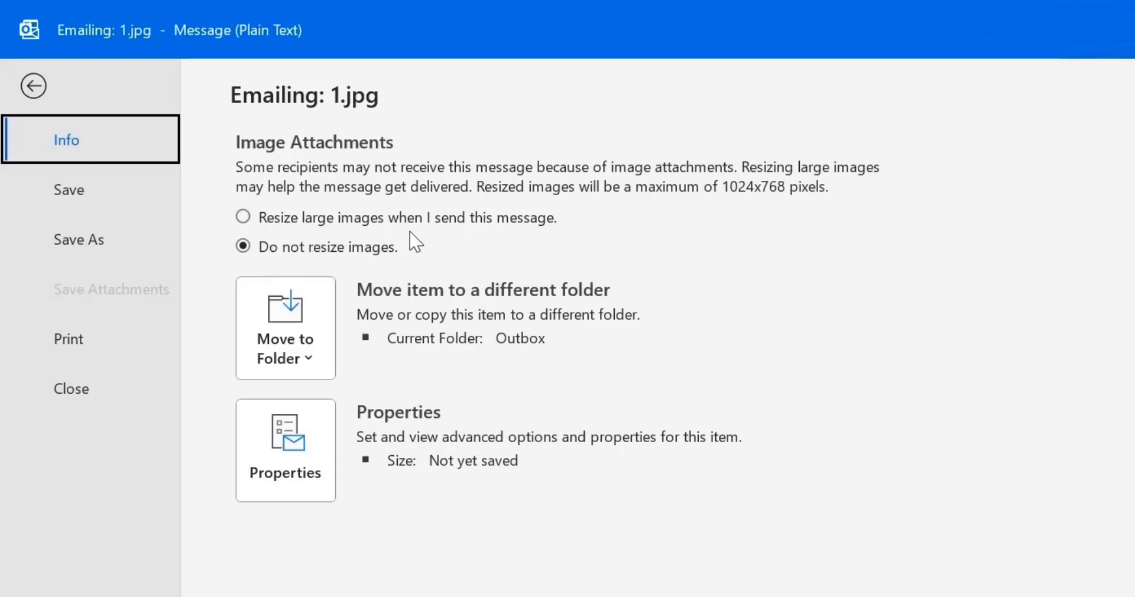
{"action": "left_click", "coordinate": [245, 218]}
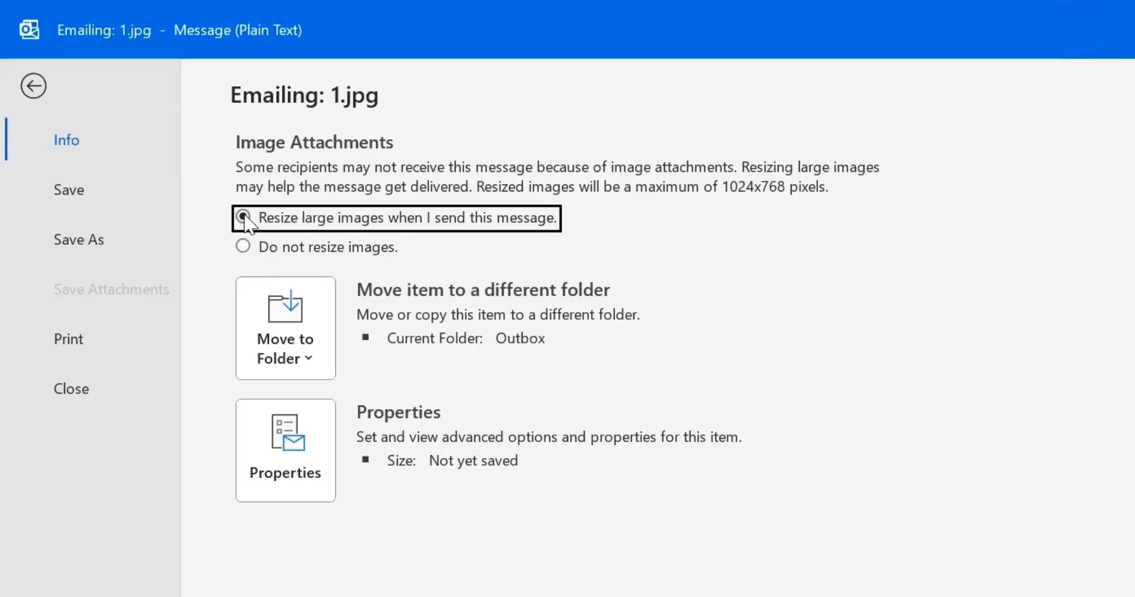
{"action": "left_click", "coordinate": [33, 87]}
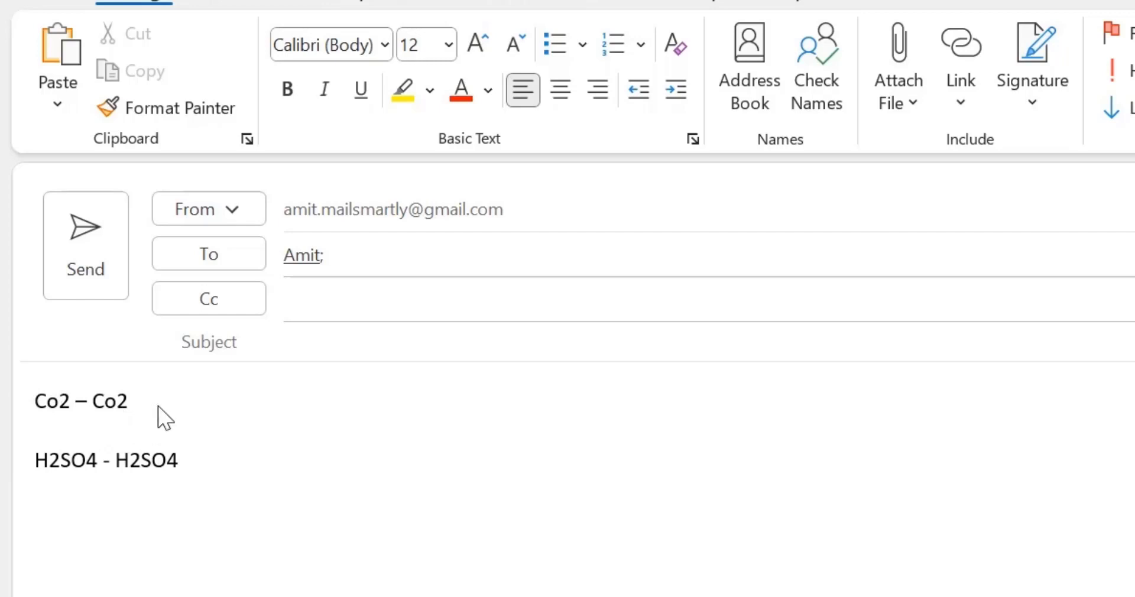
Place the text cursor at the end of the second "Co2" in the message body.
{"action": "left_click", "coordinate": [134, 405]}
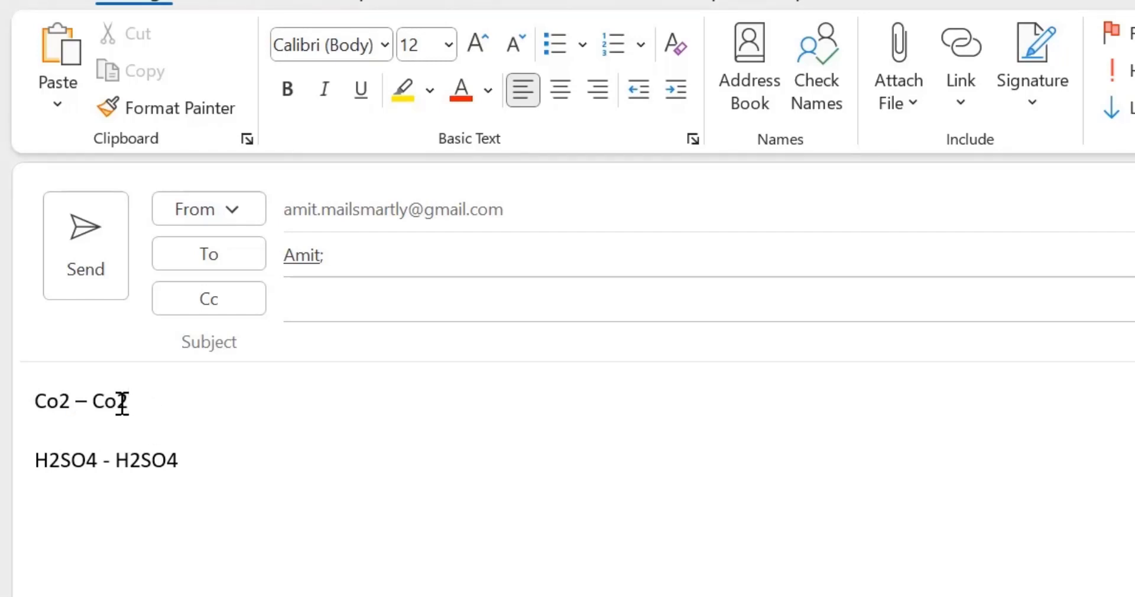